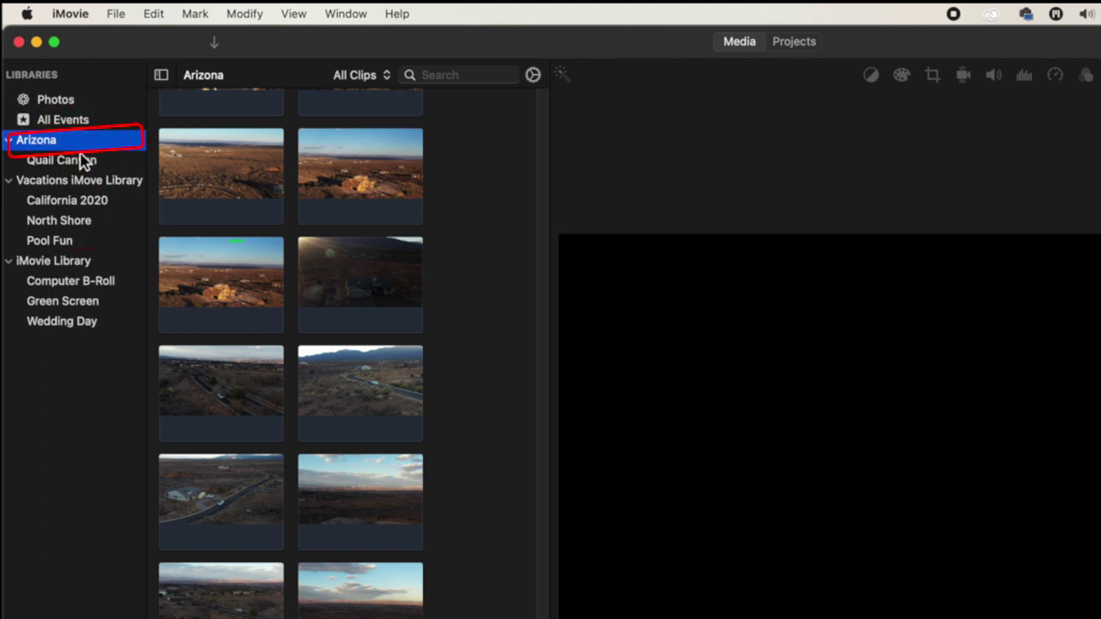
Step: Rename the Arizona library to Arizona Library
left_click(94, 187)
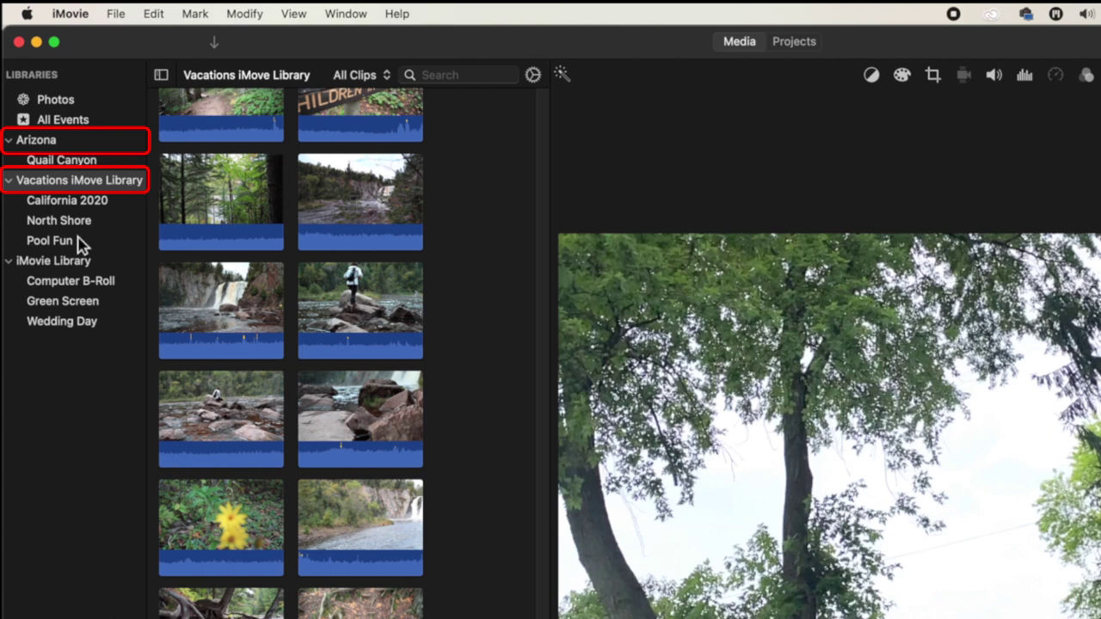
left_click(65, 260)
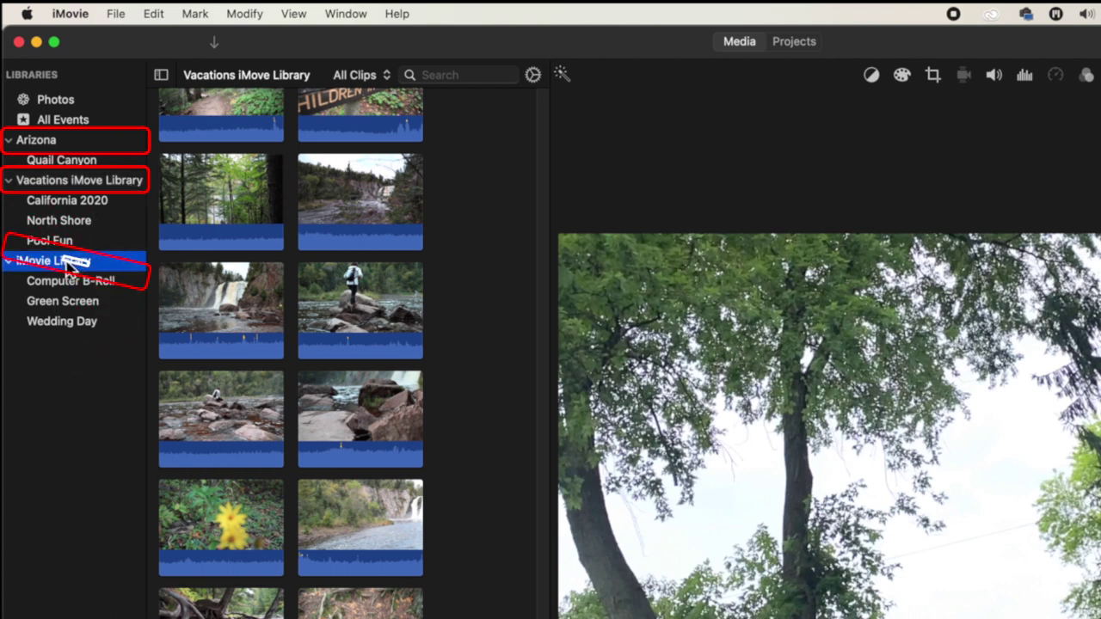
left_click(52, 141)
right_click(54, 144)
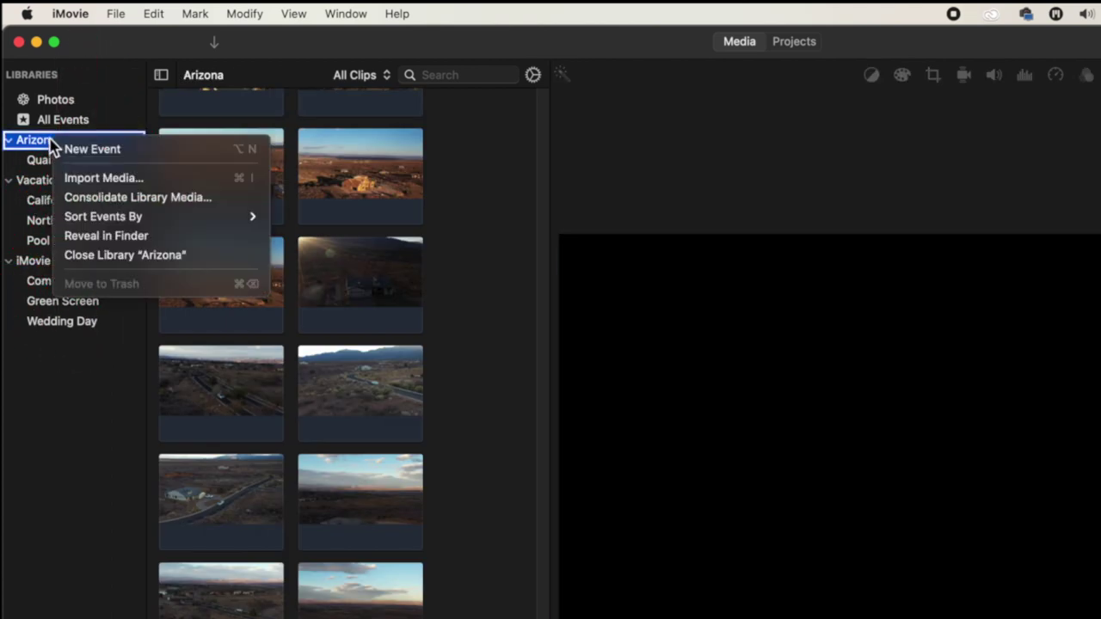
left_click(50, 142)
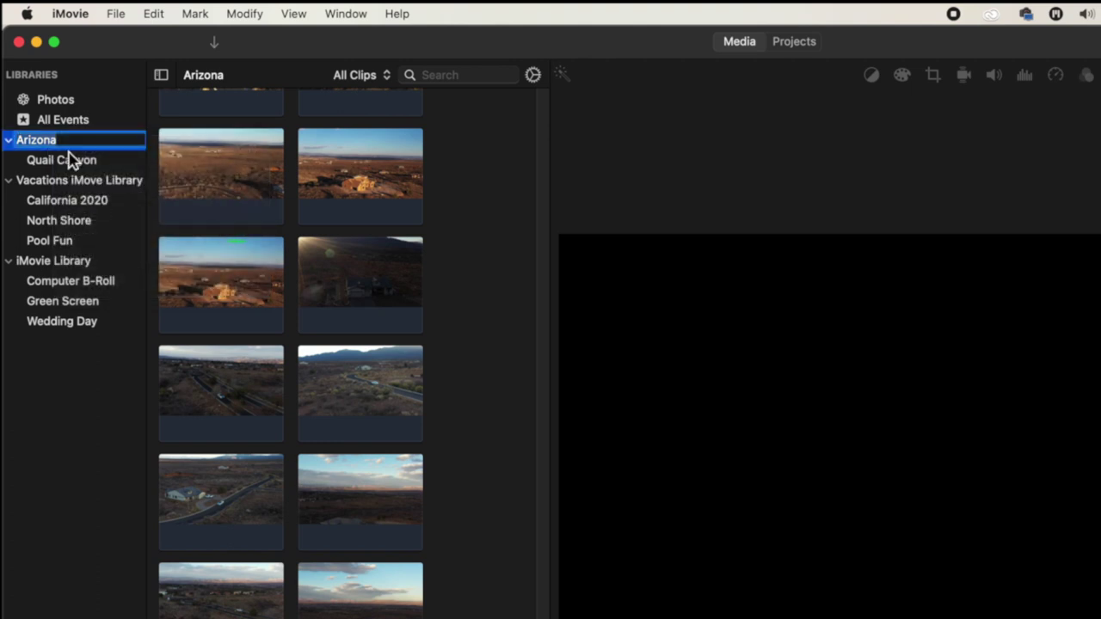
key("Right")
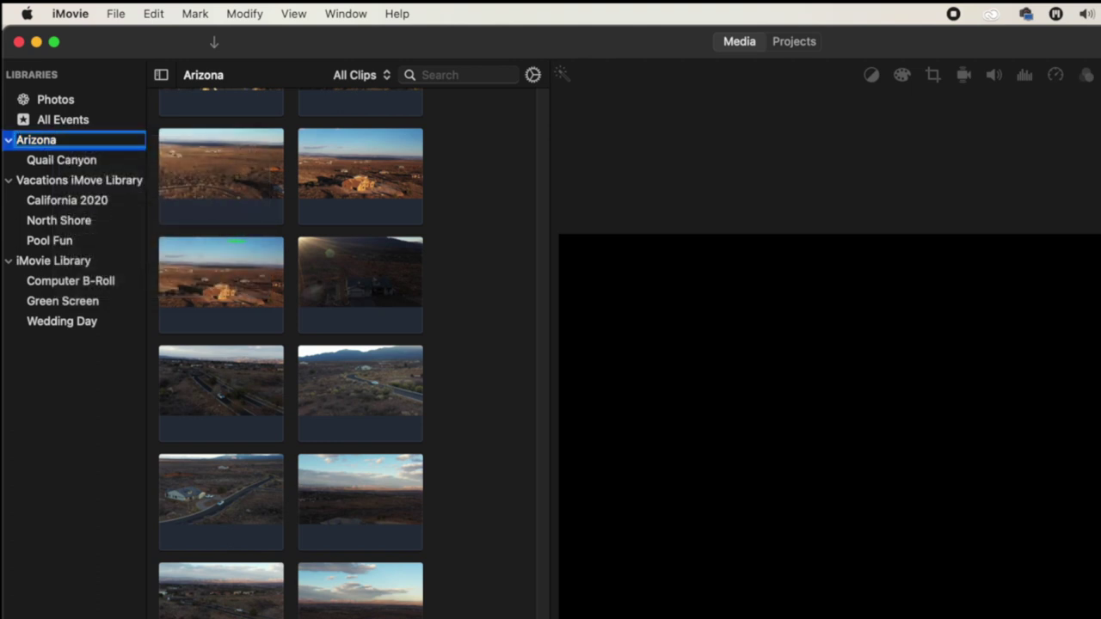
type("Library")
key("Return")
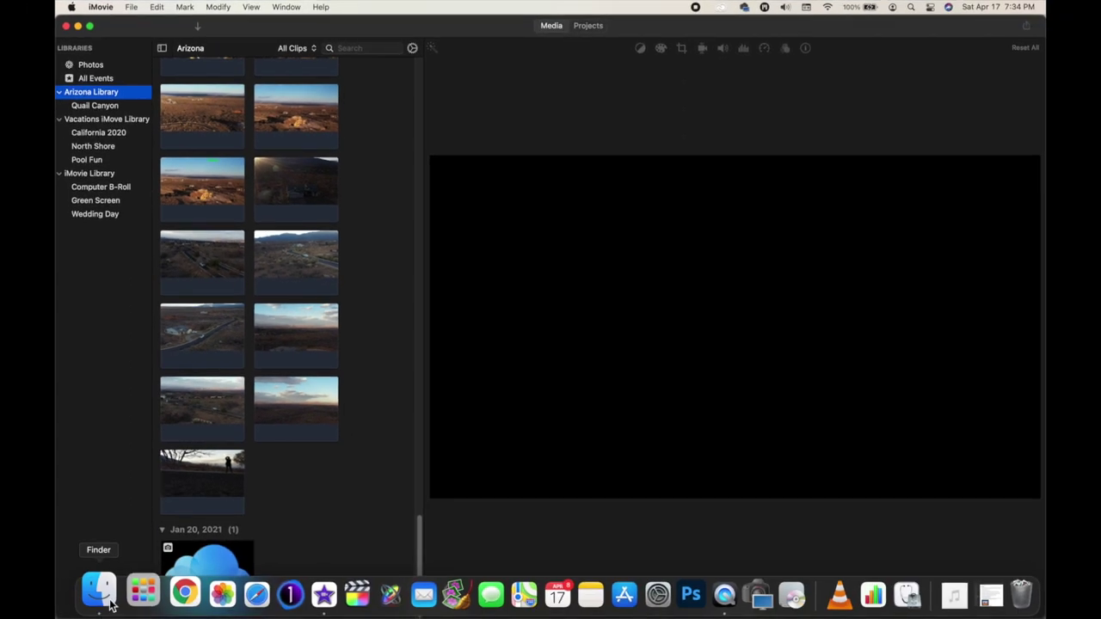
Step: Switch to Finder and locate the Arizona Library, Vacations iMove Library and iMovie Library files in the Movies folder
left_click(109, 602)
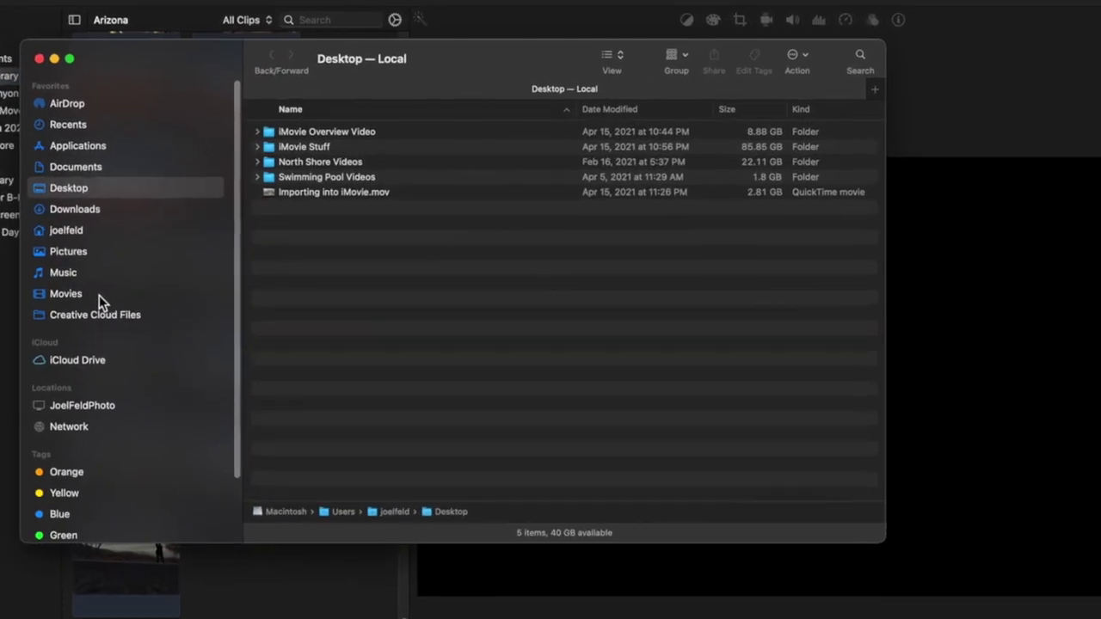
left_click(130, 270)
left_click_drag(208, 54, 235, 64)
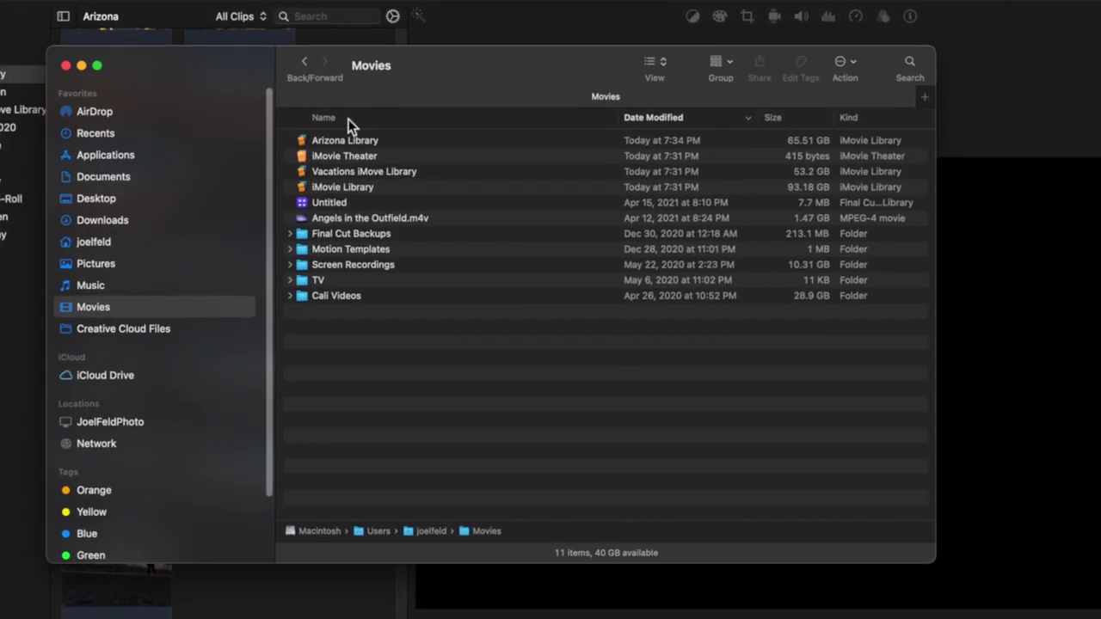
left_click(351, 143)
left_click(356, 172)
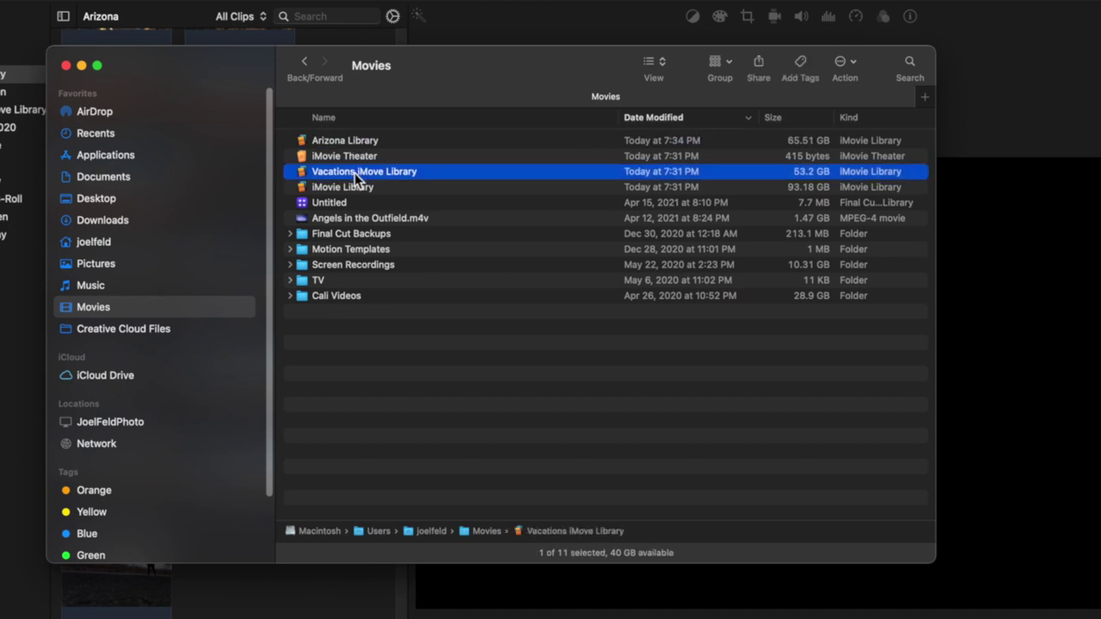
left_click(354, 188)
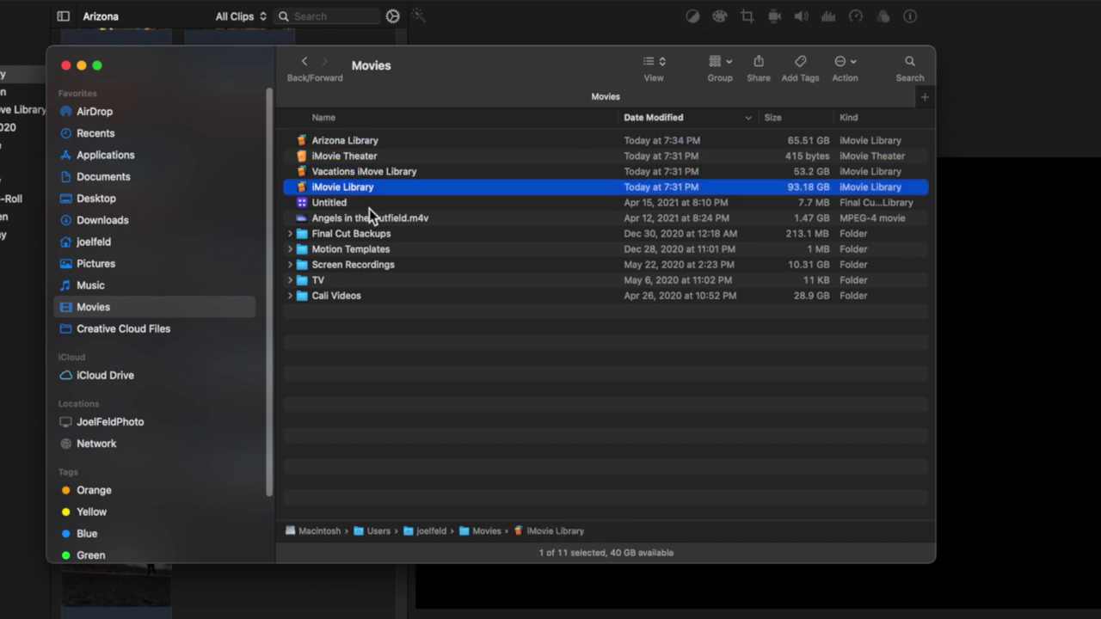
left_click(308, 143)
double_click(307, 141)
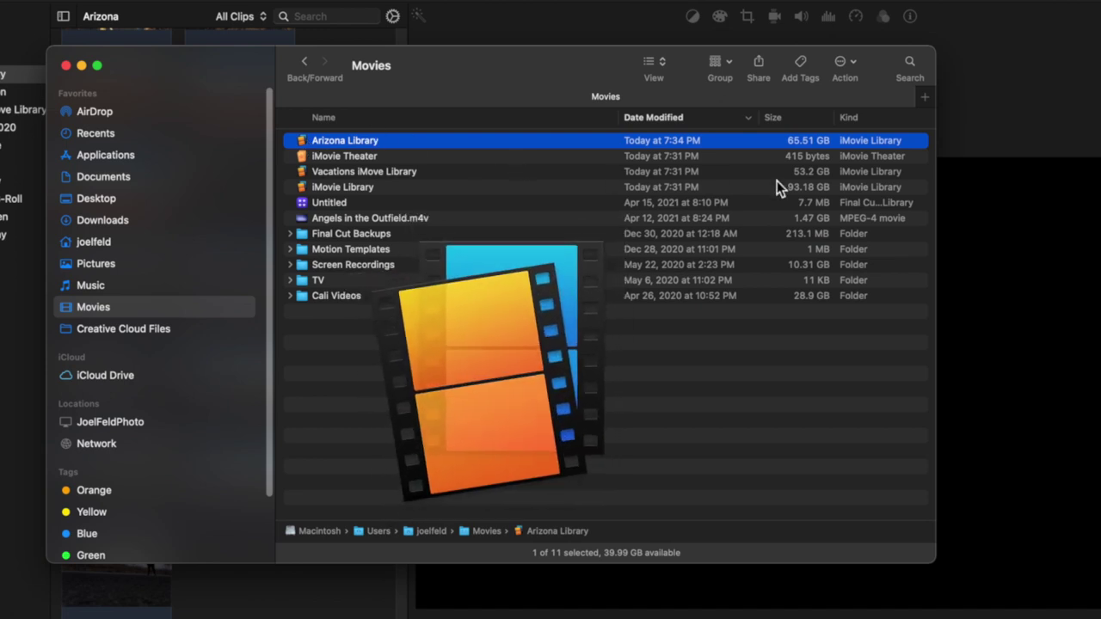
Step: Sort the Movies folder by kind and adjust the column widths of the file list
left_click(865, 121)
left_click(898, 122)
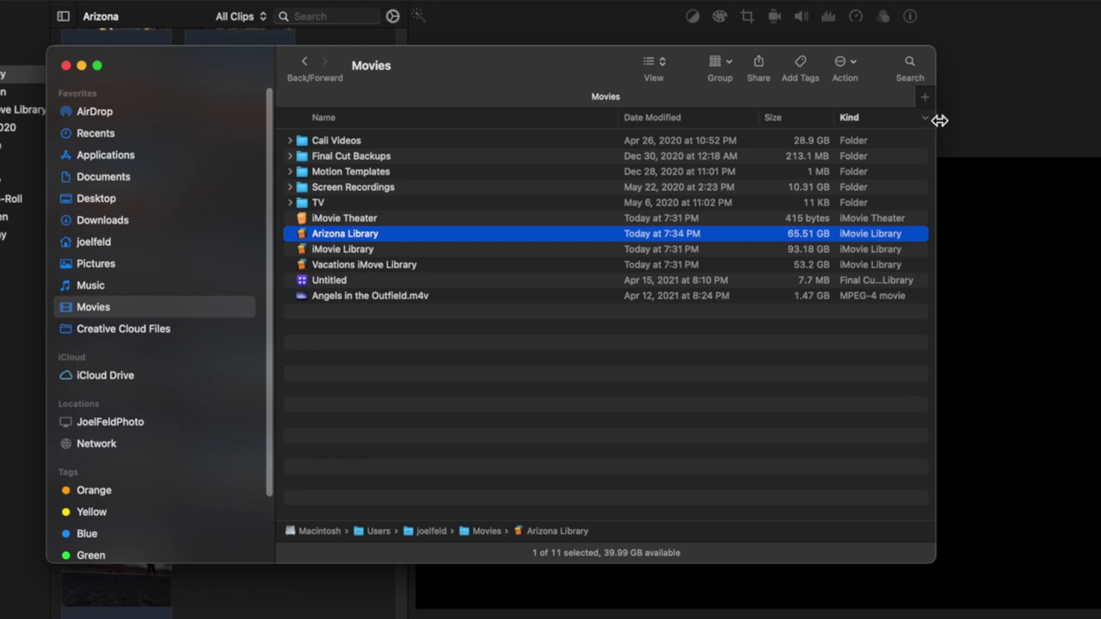
left_click_drag(939, 120, 1059, 120)
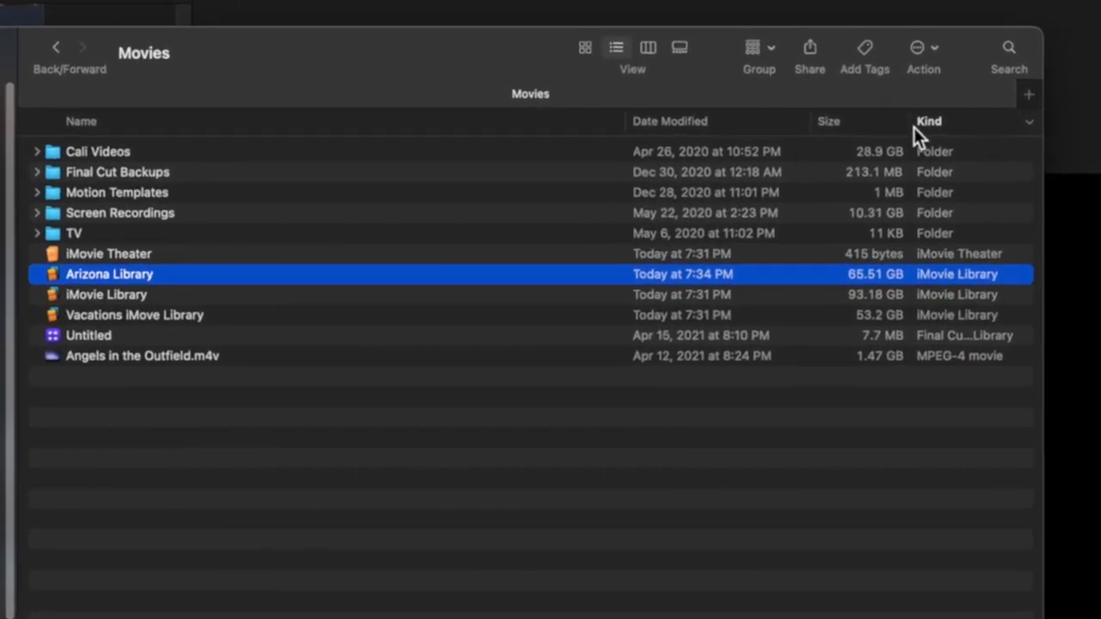
left_click_drag(915, 127, 805, 129)
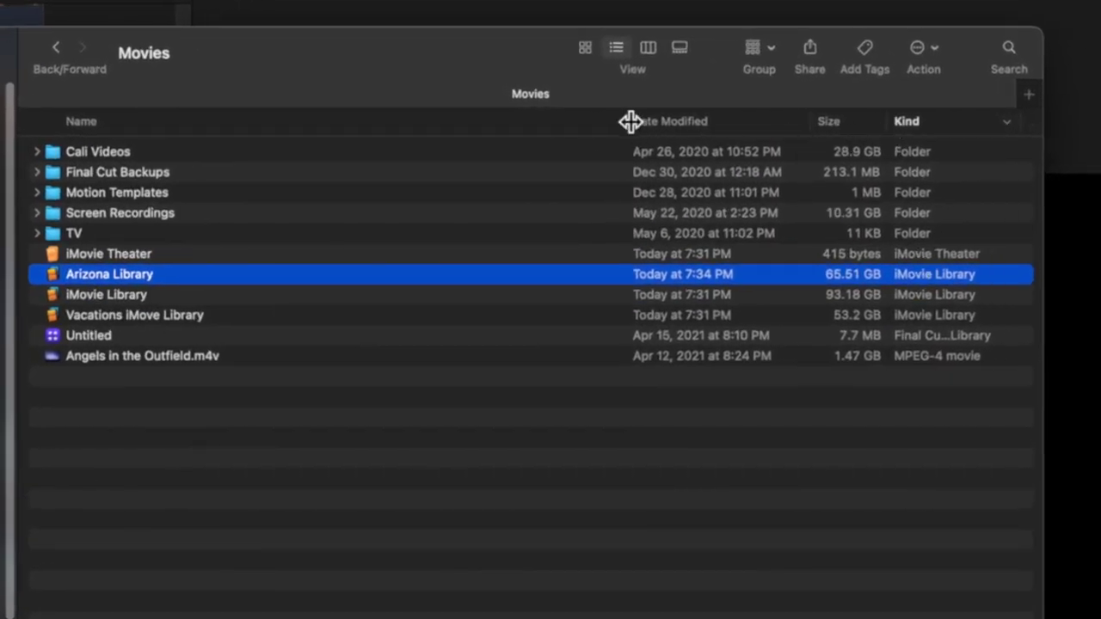
left_click_drag(630, 122, 383, 130)
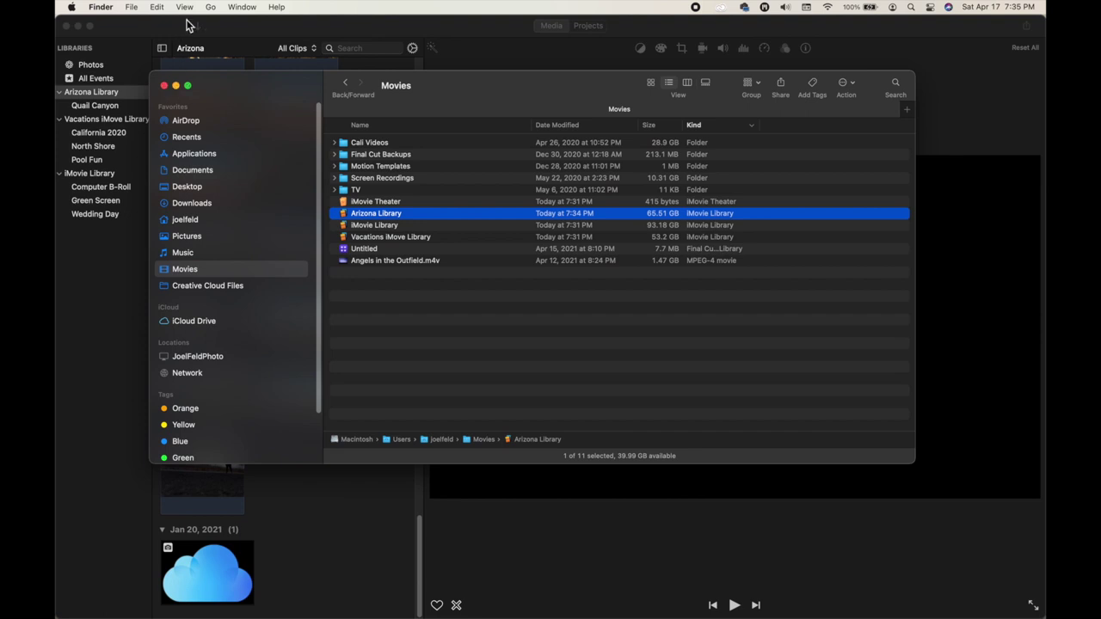
Step: Switch back to iMovie and view the California 2020, North Shore and Pool Fun events of the Vacations iMove Library
left_click(246, 32)
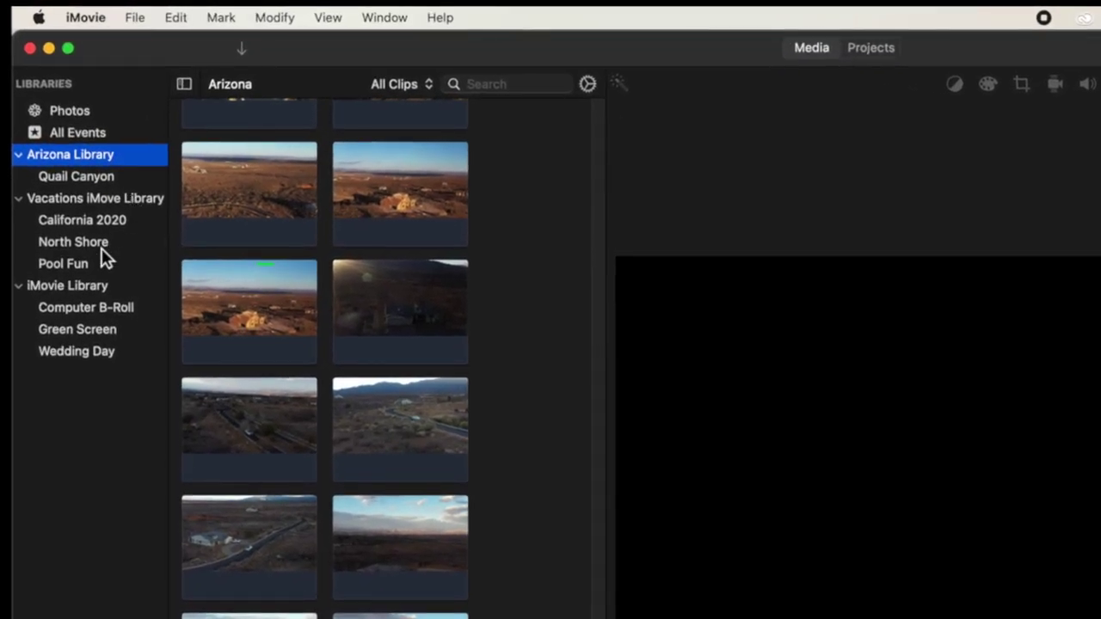
left_click(86, 200)
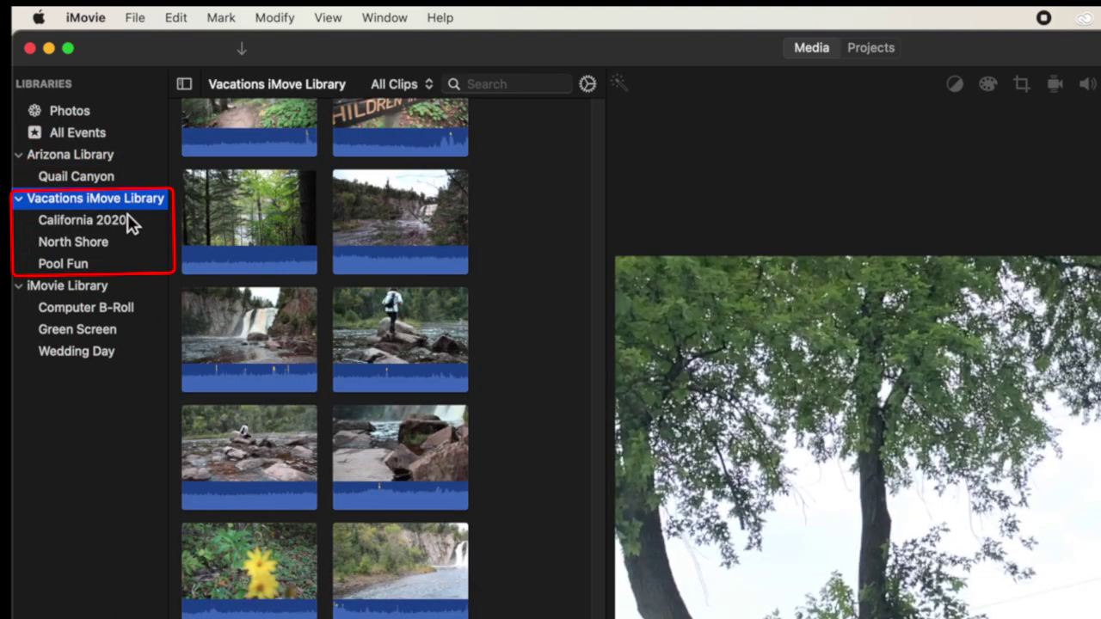
left_click(99, 222)
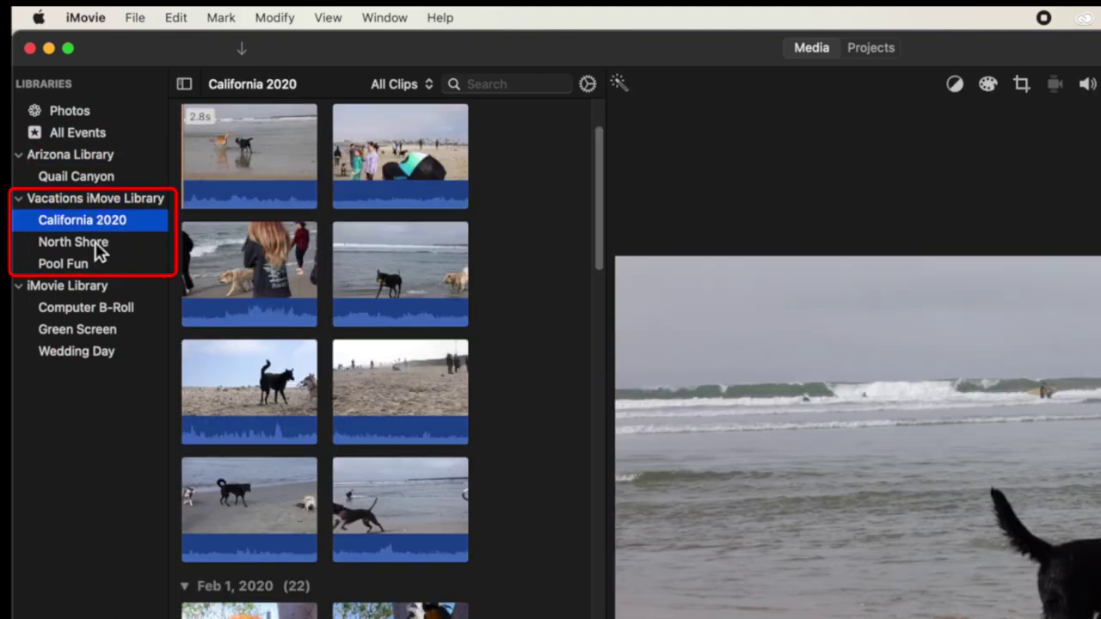
left_click(99, 245)
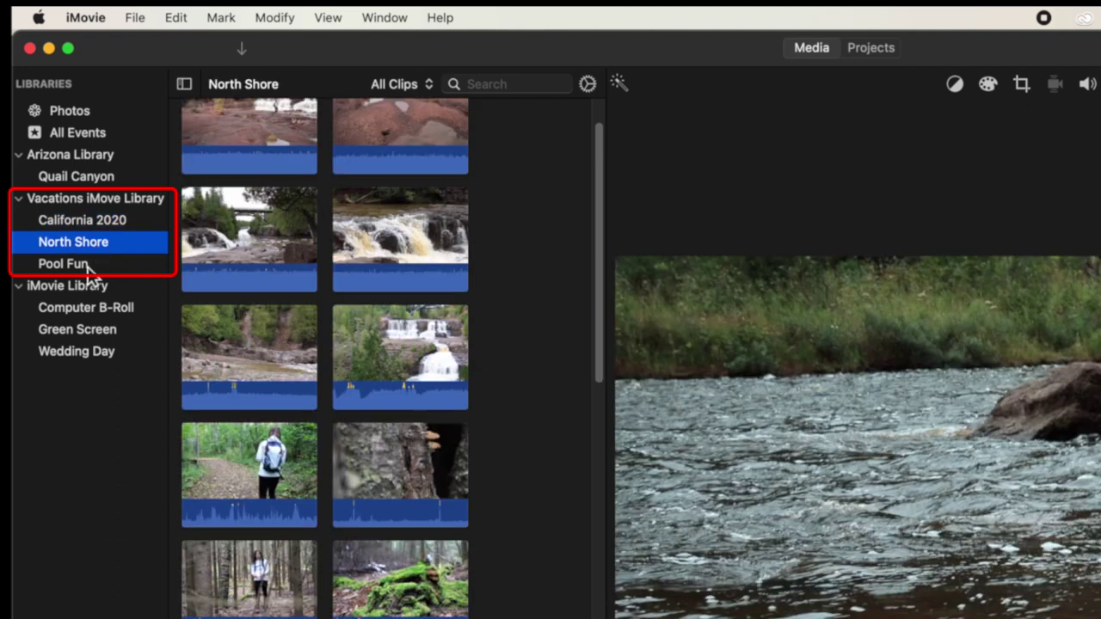
left_click(87, 268)
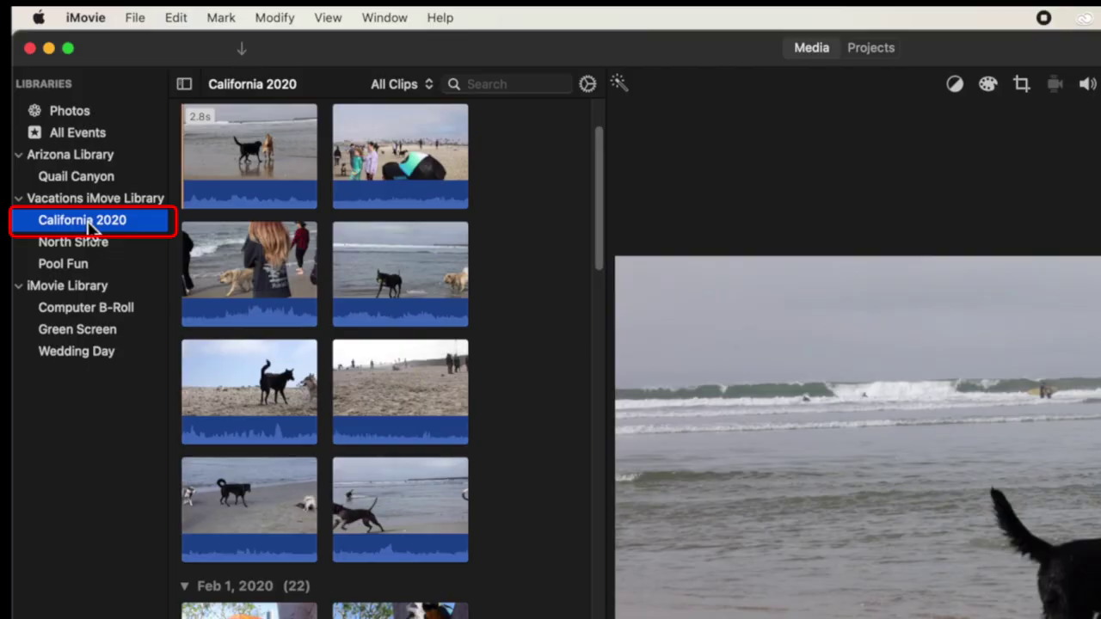
Step: Browse through the clips stored in the California 2020 and North Shore events
scroll(310, 310, "down", 10)
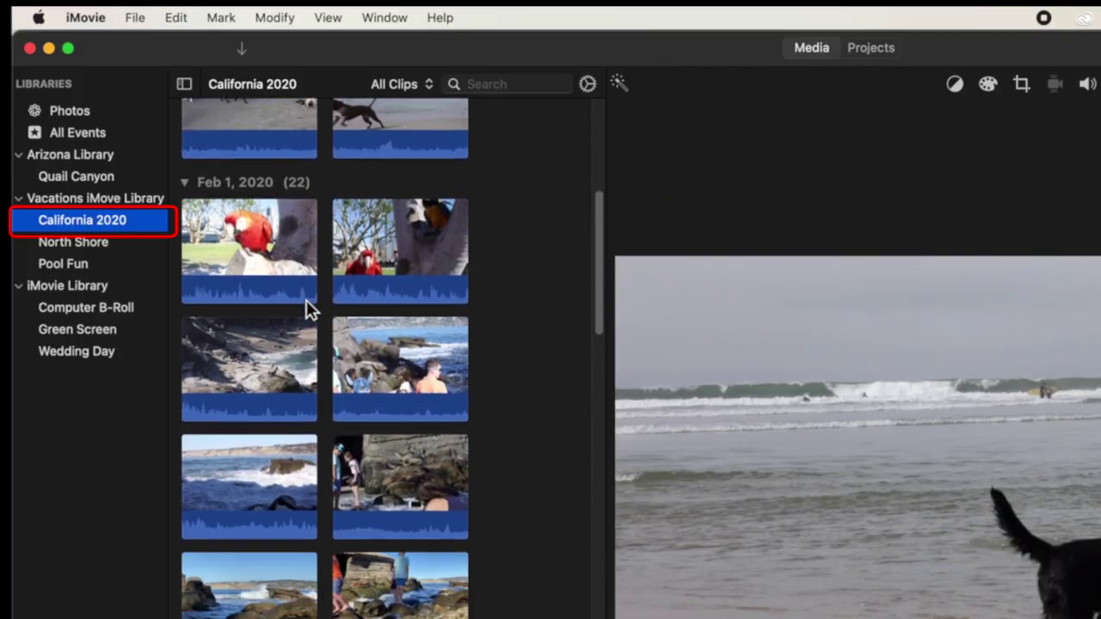
scroll(310, 310, "down", 8)
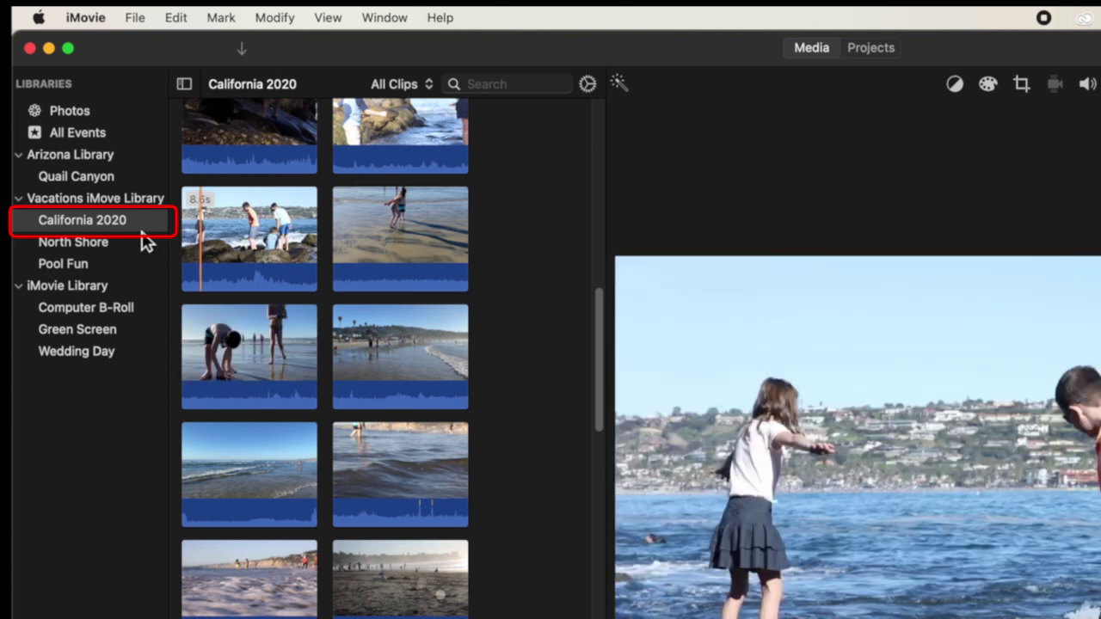
left_click(98, 244)
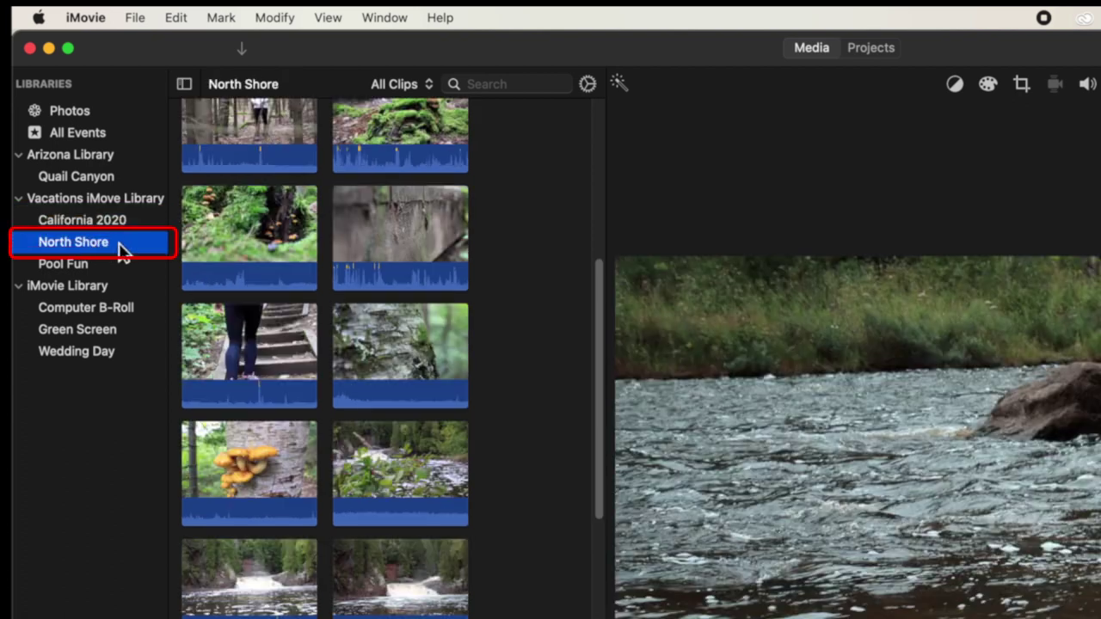
scroll(269, 324, "down", 10)
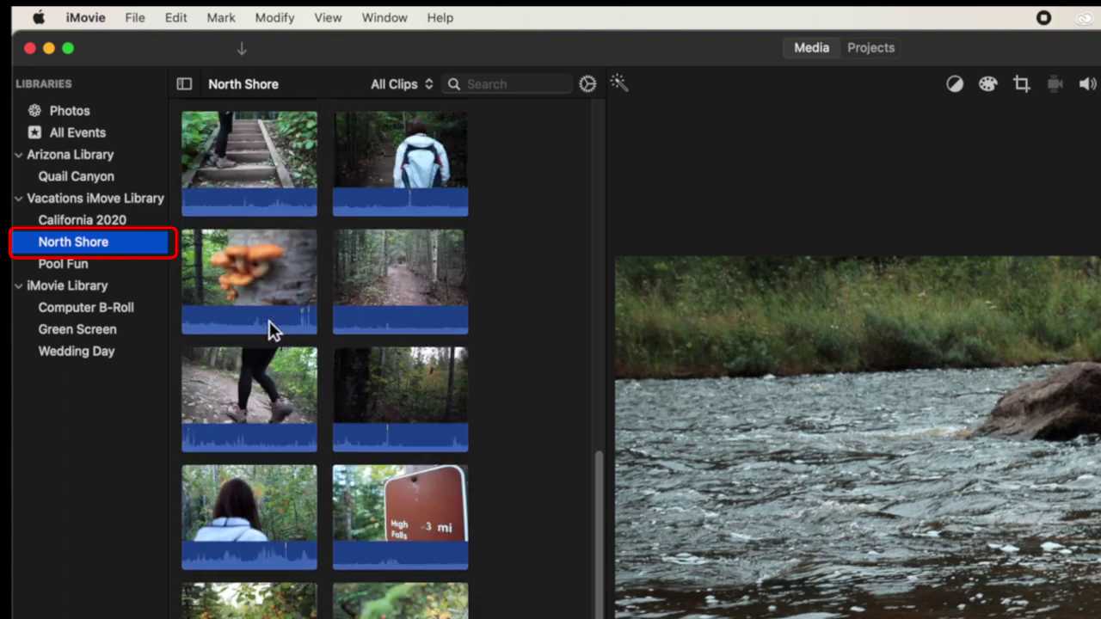
scroll(270, 329, "down", 10)
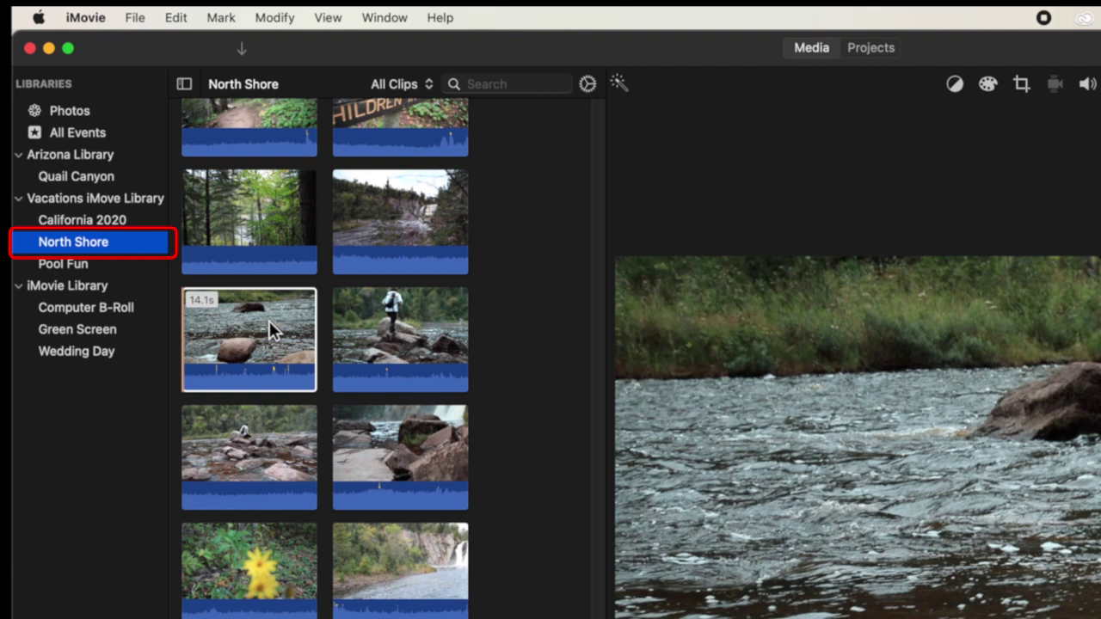
Step: Browse through the clips stored in the Pool Fun event
left_click(78, 269)
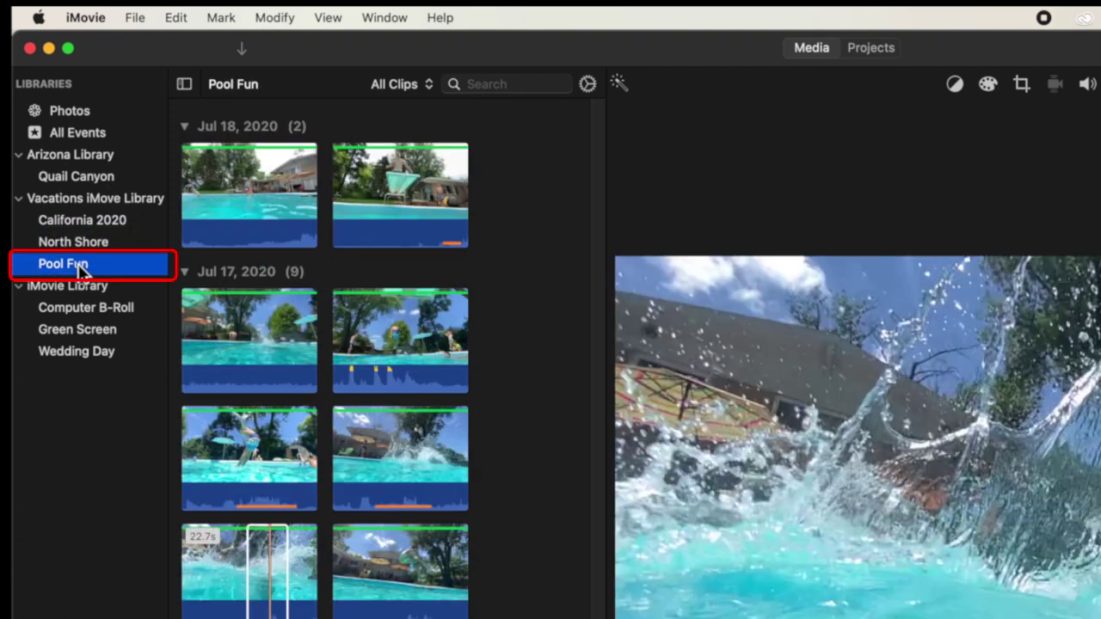
scroll(511, 318, "up", 1)
scroll(511, 318, "down", 2)
scroll(470, 317, "up", 3)
left_click(497, 370)
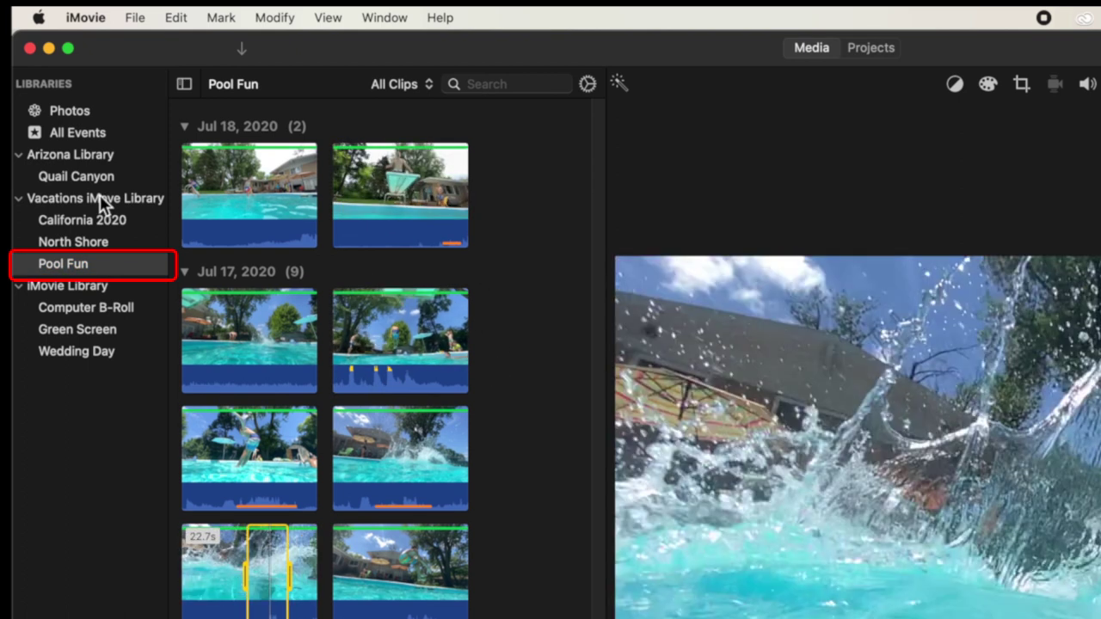
Step: Create a new event named Birthday in the Vacations iMove Library
left_click(99, 202)
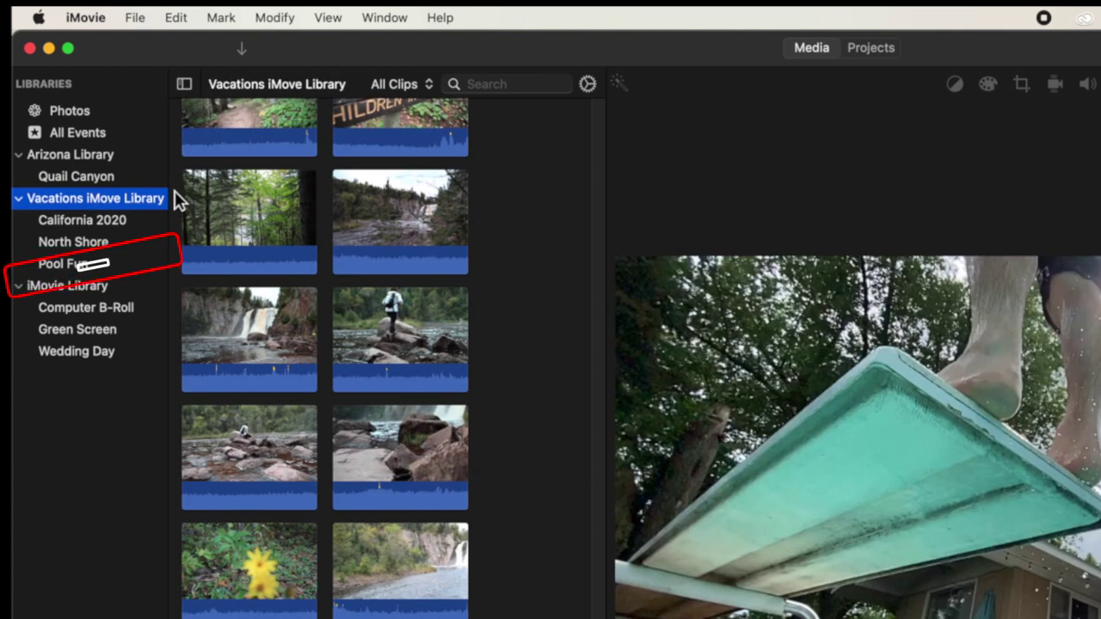
left_click(148, 17)
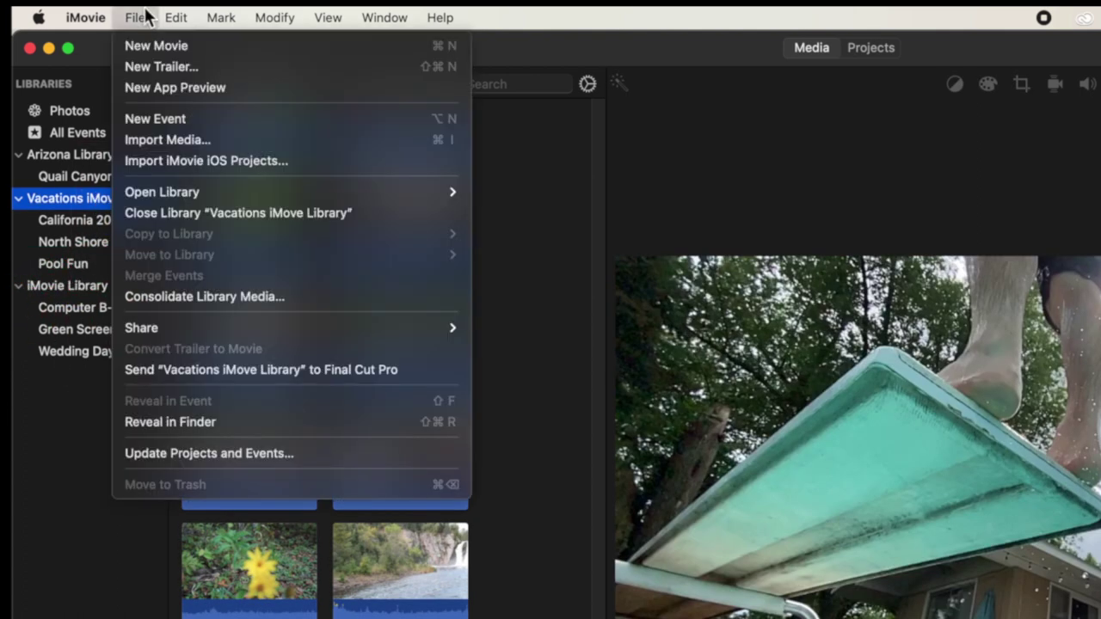
left_click(153, 121)
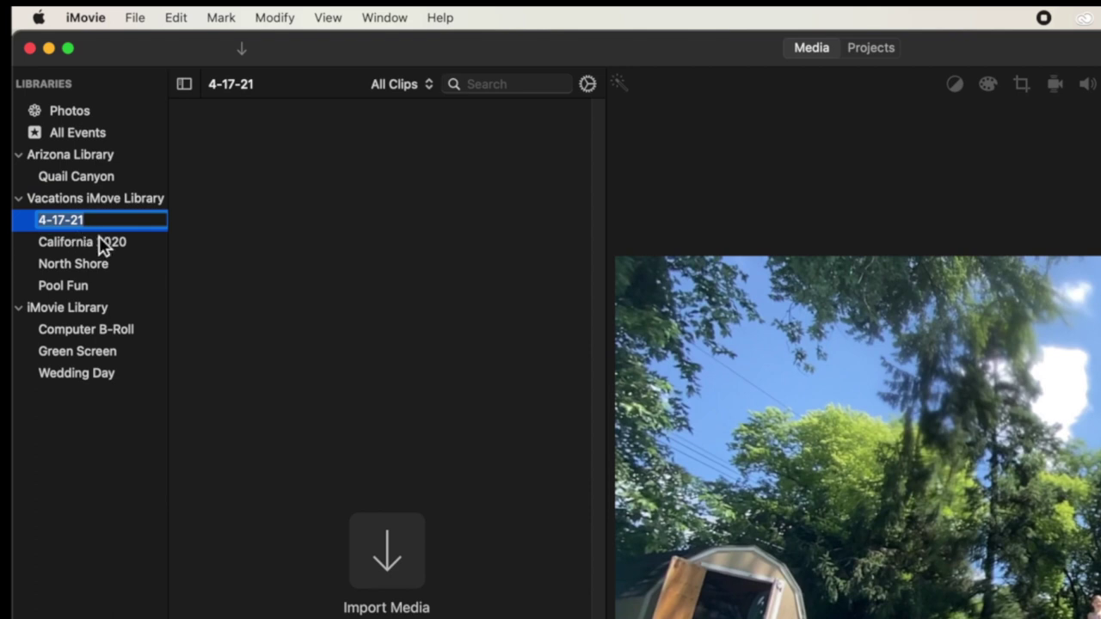
type("Birthday")
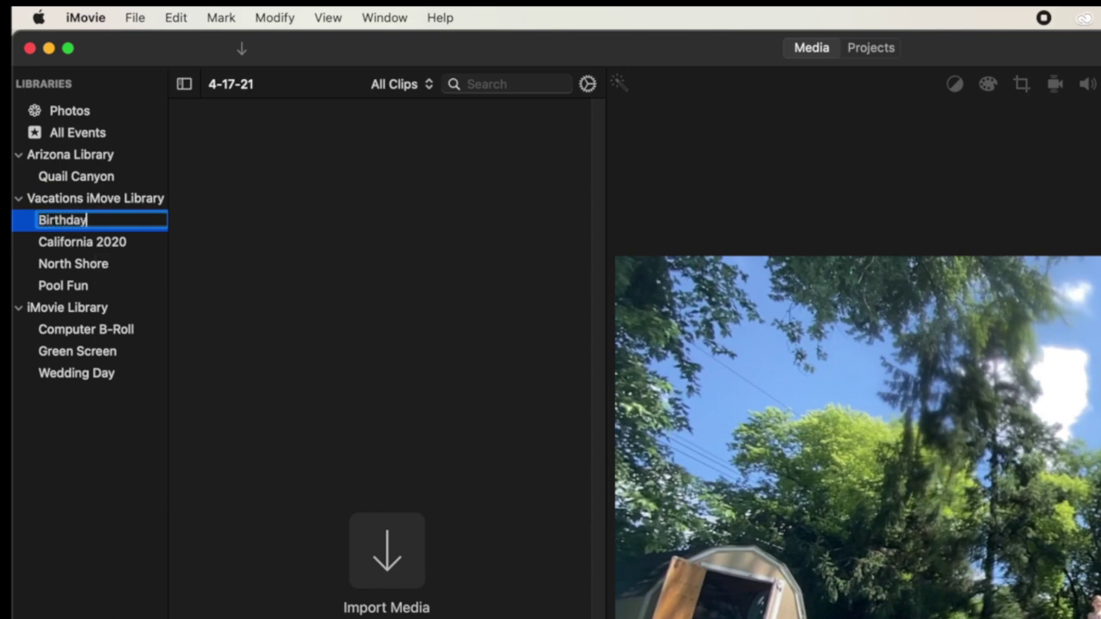
key("Return")
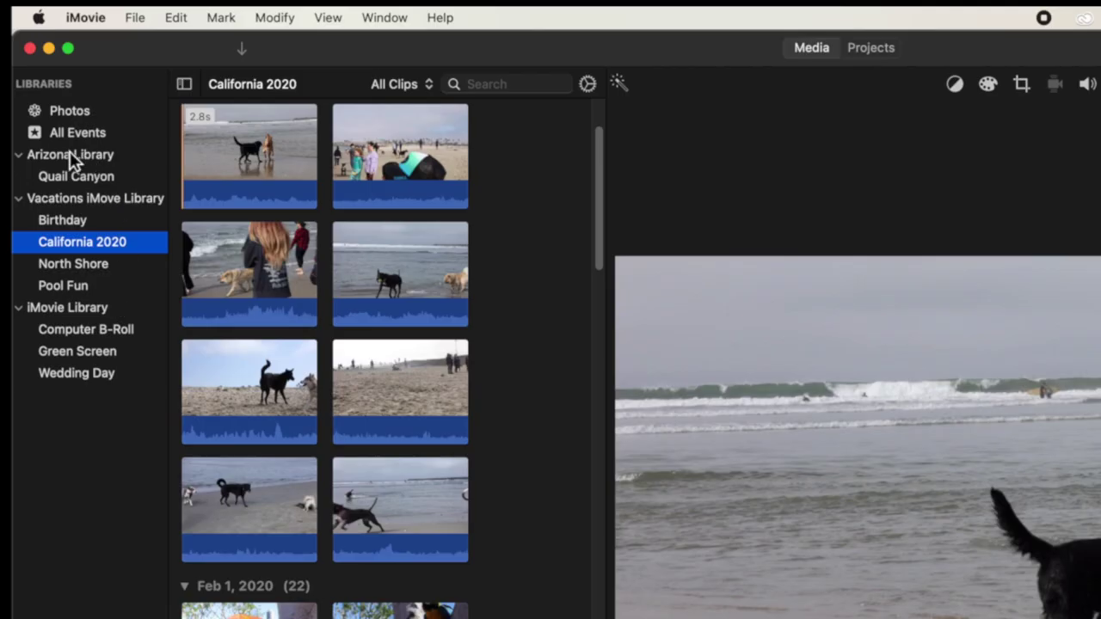
Step: View all events from every open library together and browse through them
left_click(95, 134)
scroll(316, 374, "up", 10)
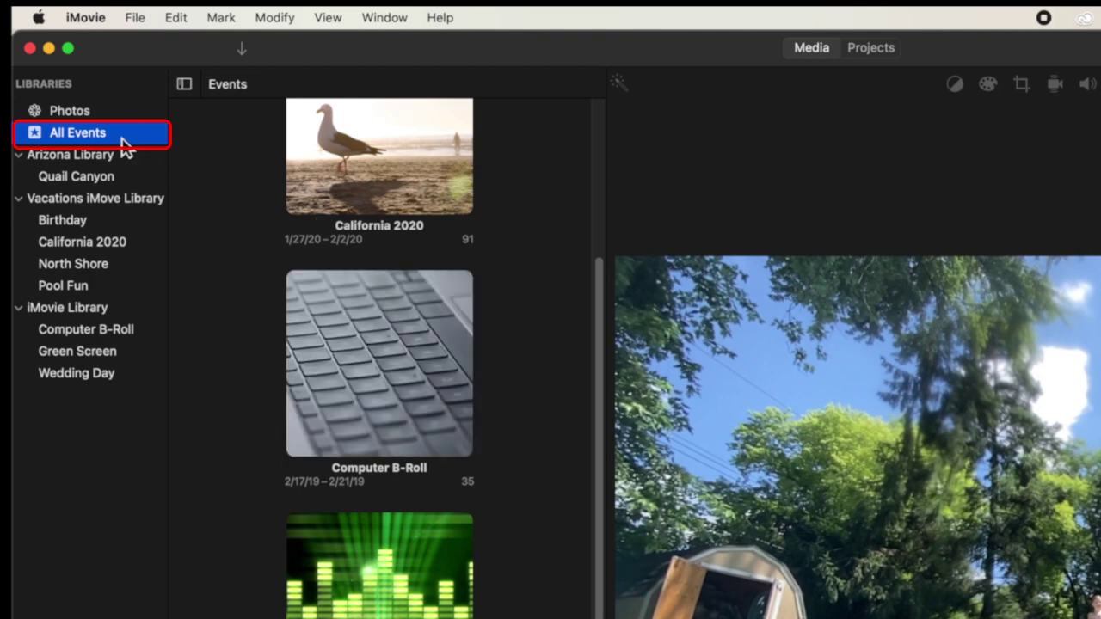
Step: View the Photos library organized by Albums, browse the pictures, and return to the overview of all albums
left_click(69, 111)
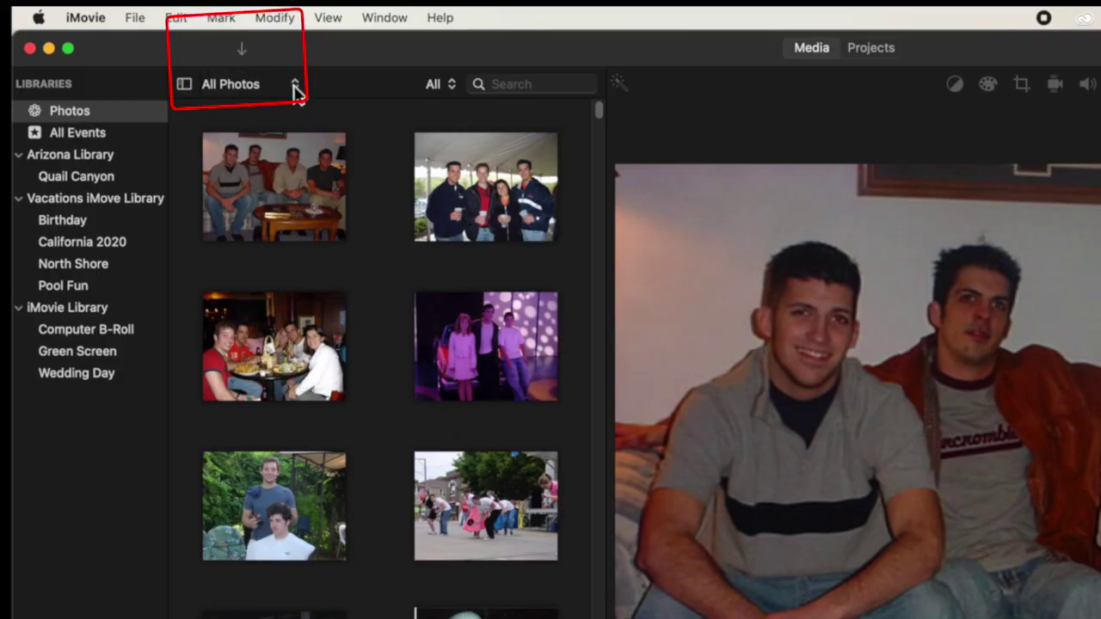
left_click(294, 86)
mouse_move(264, 21)
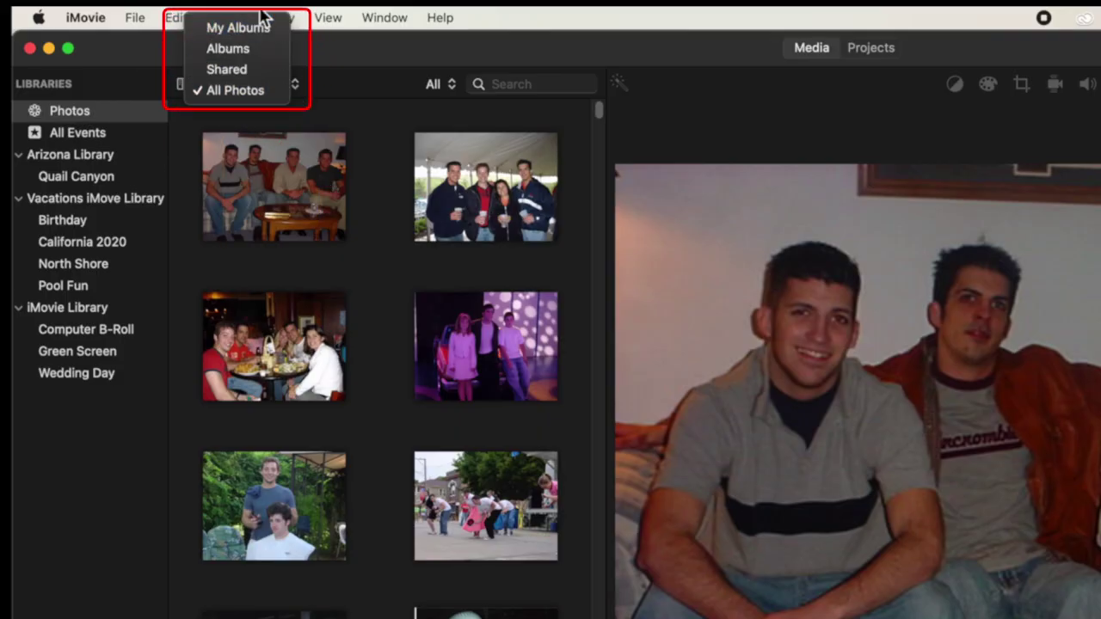
left_click(259, 52)
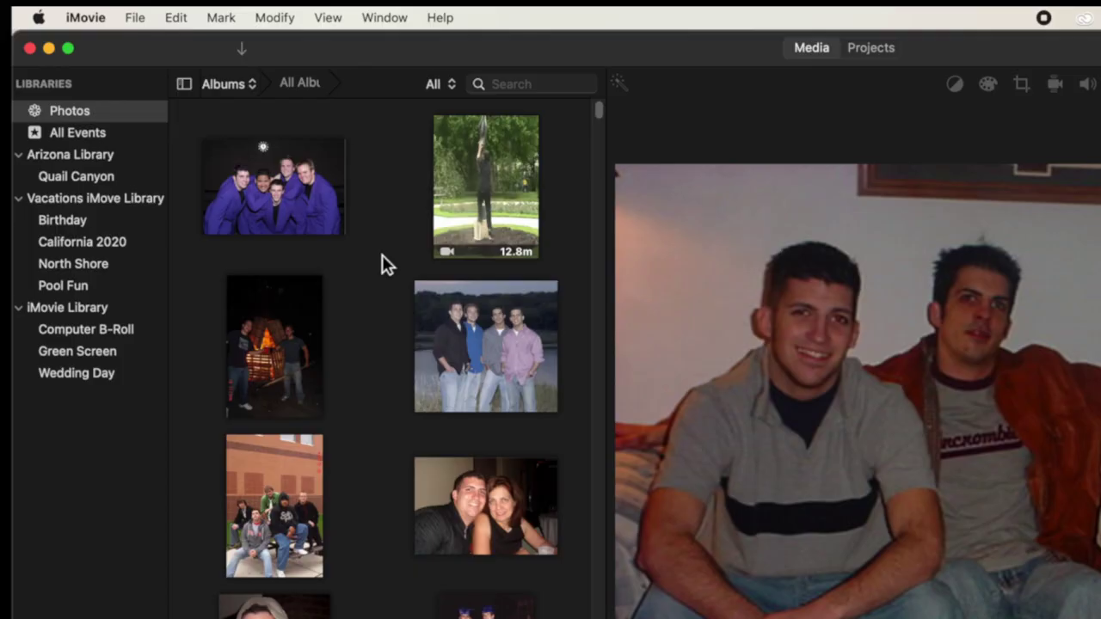
scroll(382, 255, "down", 5)
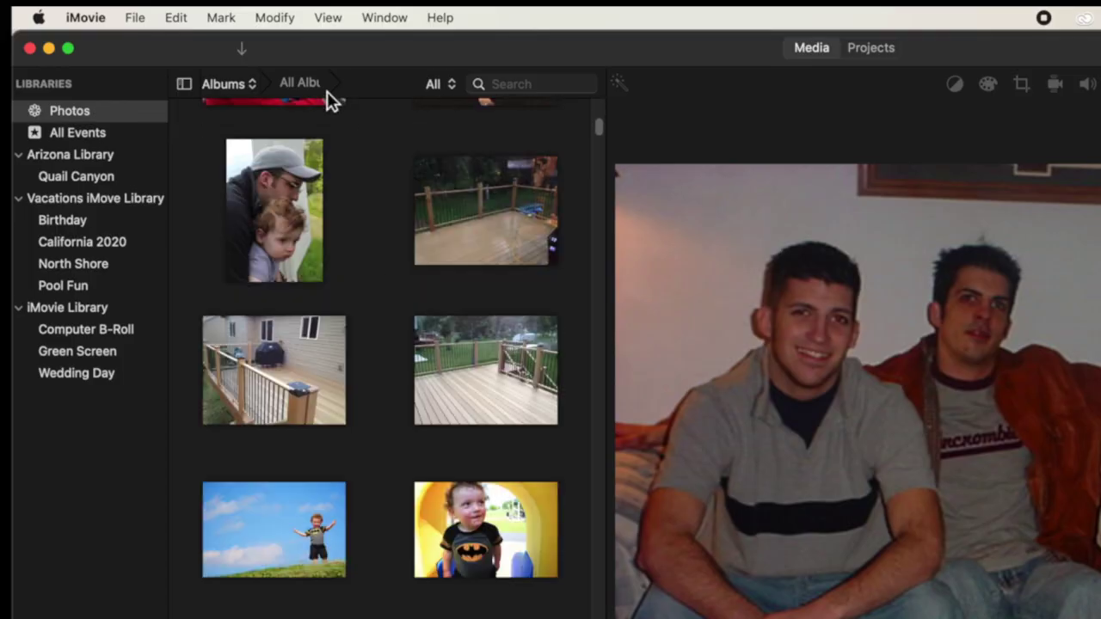
left_click(284, 84)
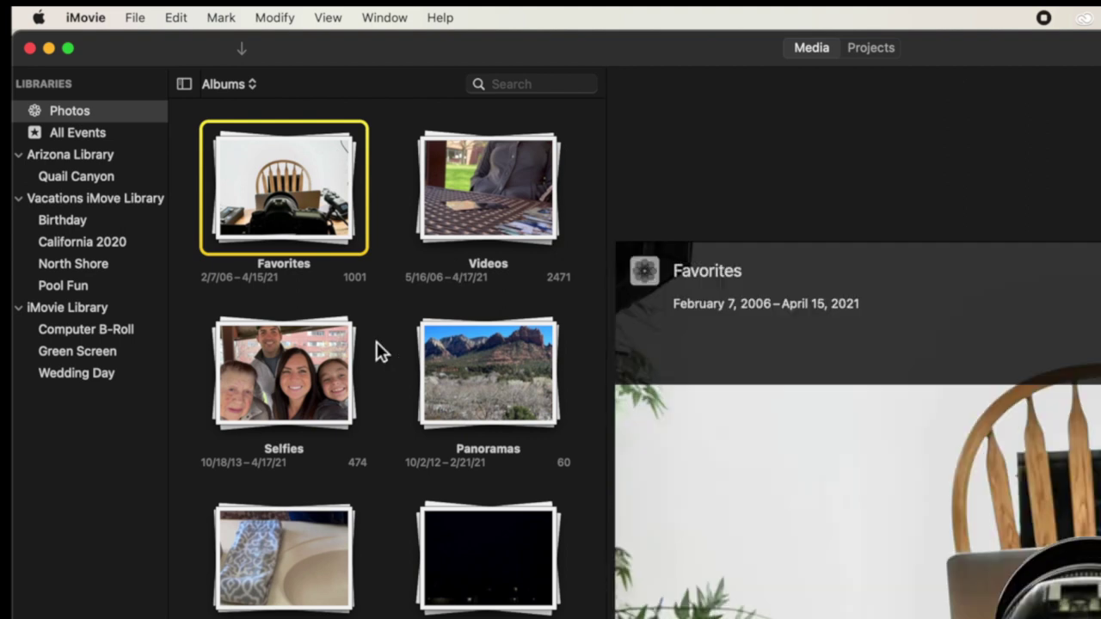
Step: Browse the combined list of all events, examining each event's thumbnail, date range and clip count
left_click(89, 145)
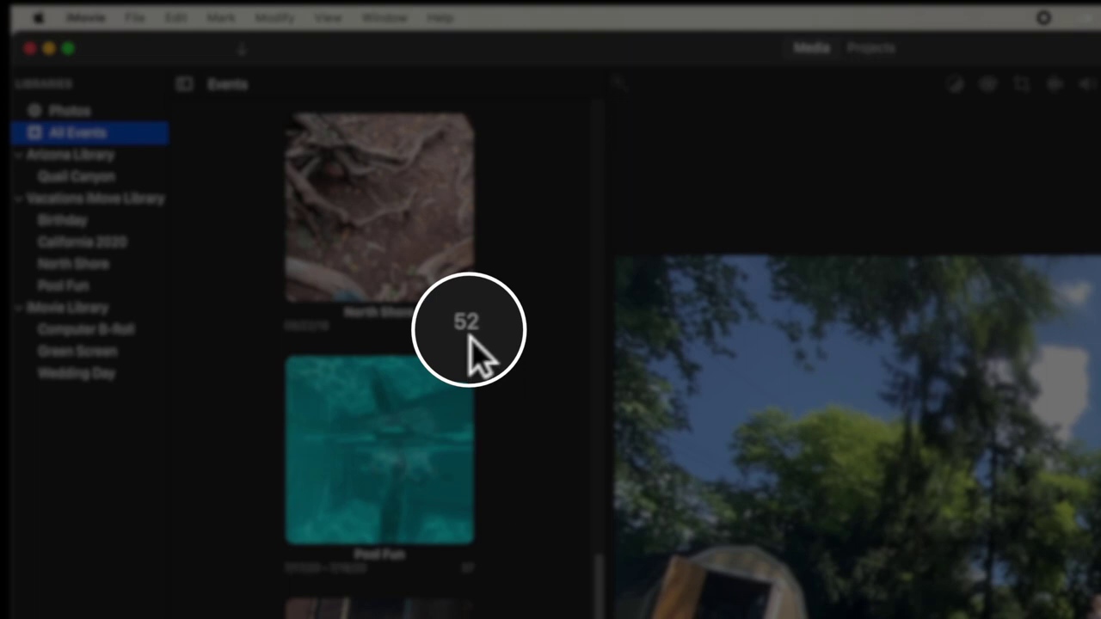
scroll(475, 352, "up", 1)
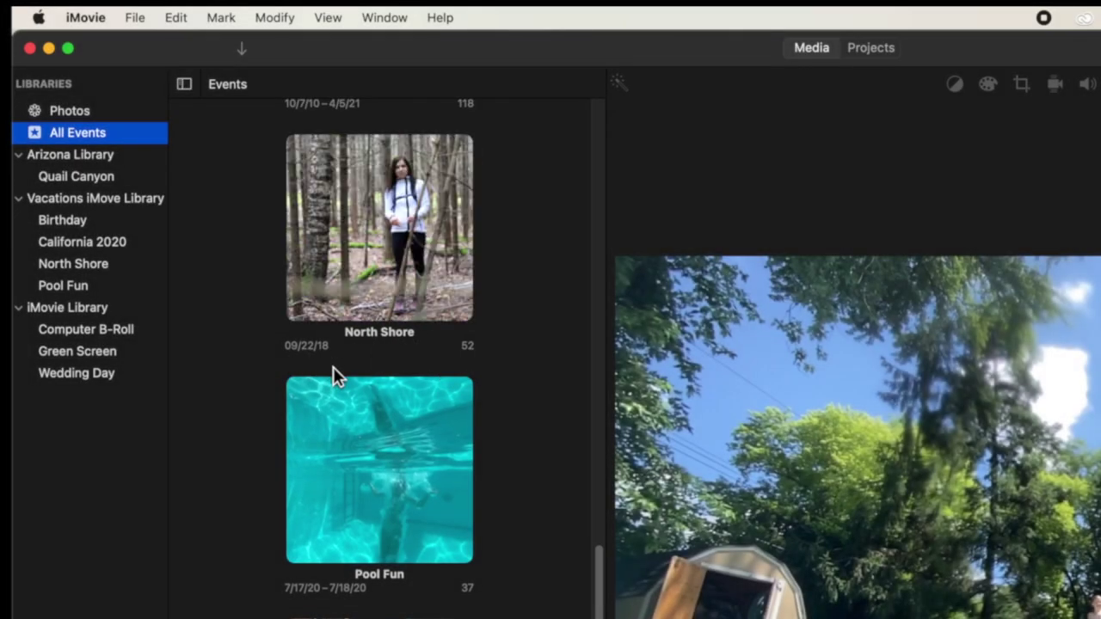
scroll(365, 450, "up", 8)
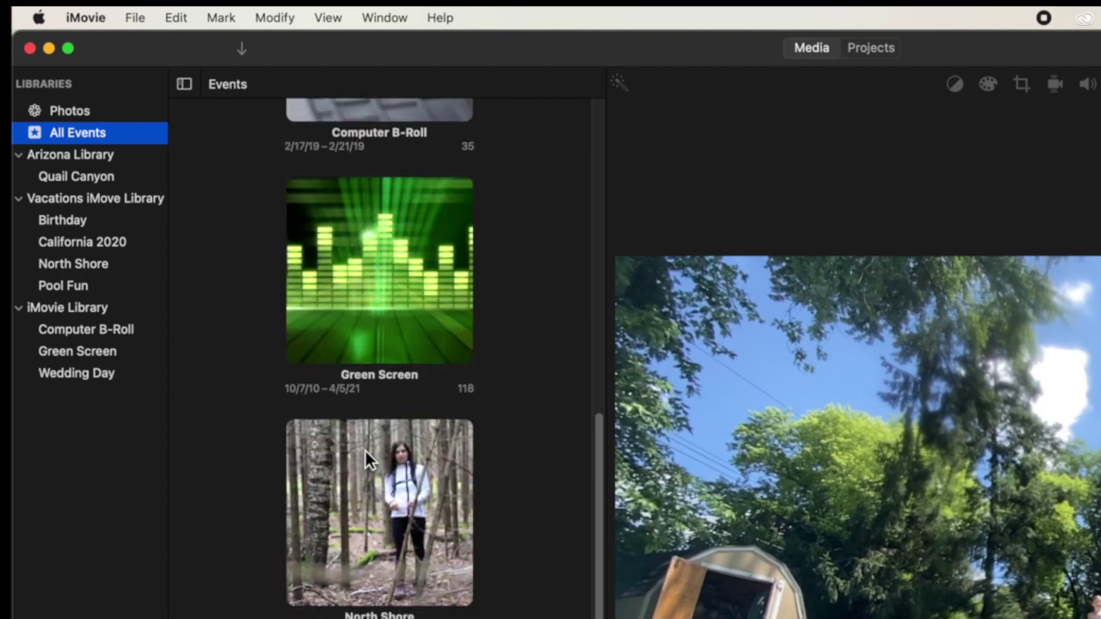
scroll(531, 352, "up", 10)
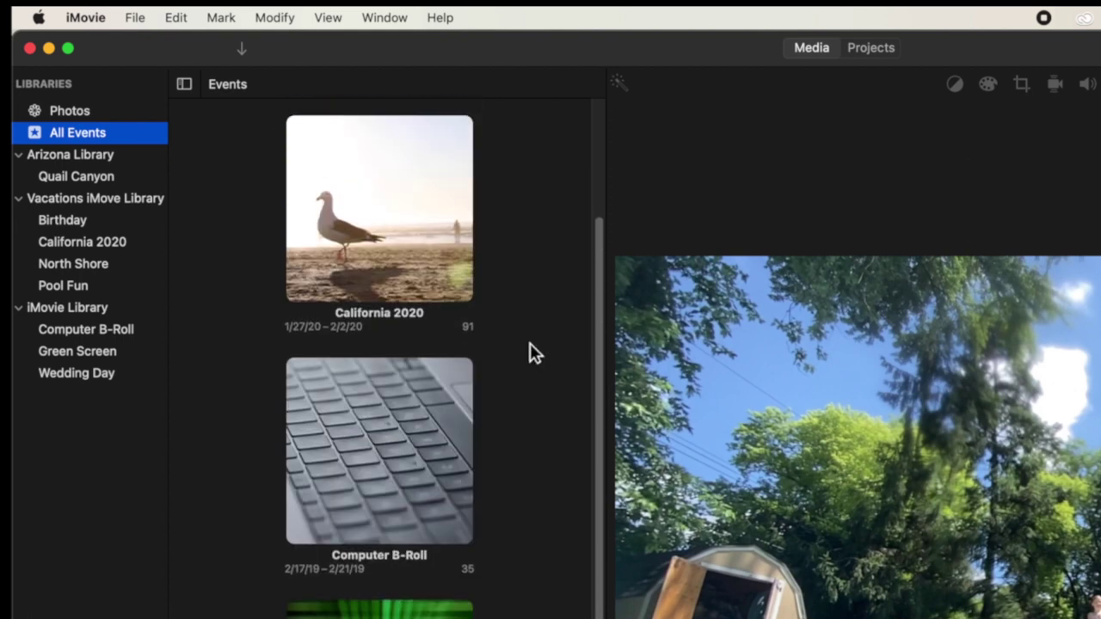
scroll(415, 456, "up", 4)
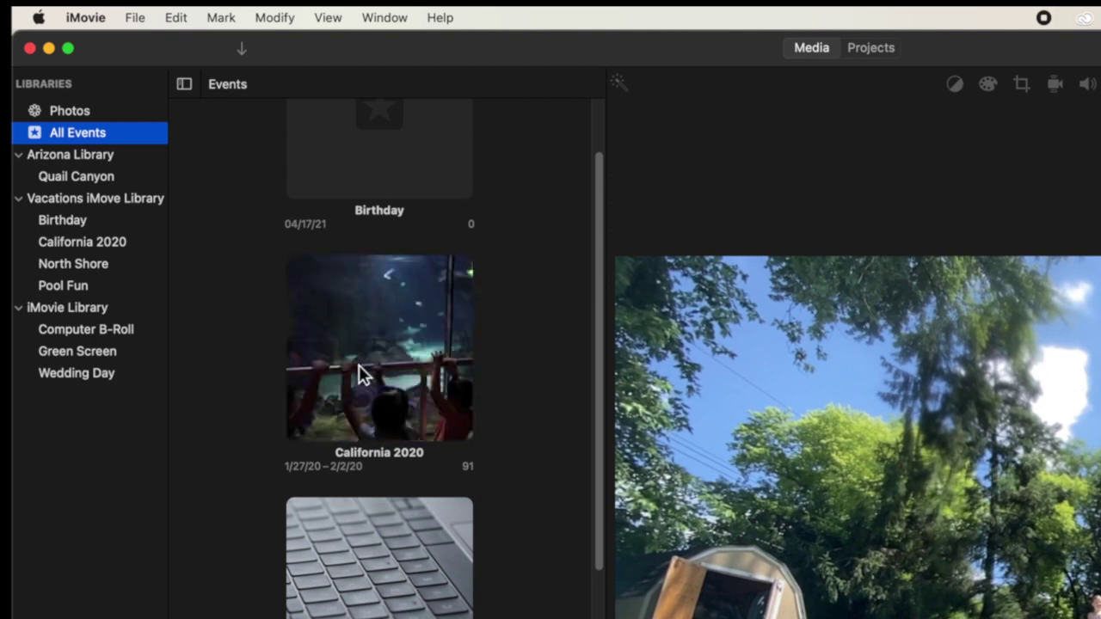
scroll(379, 374, "up", 1)
scroll(376, 373, "down", 4)
scroll(457, 290, "up", 6)
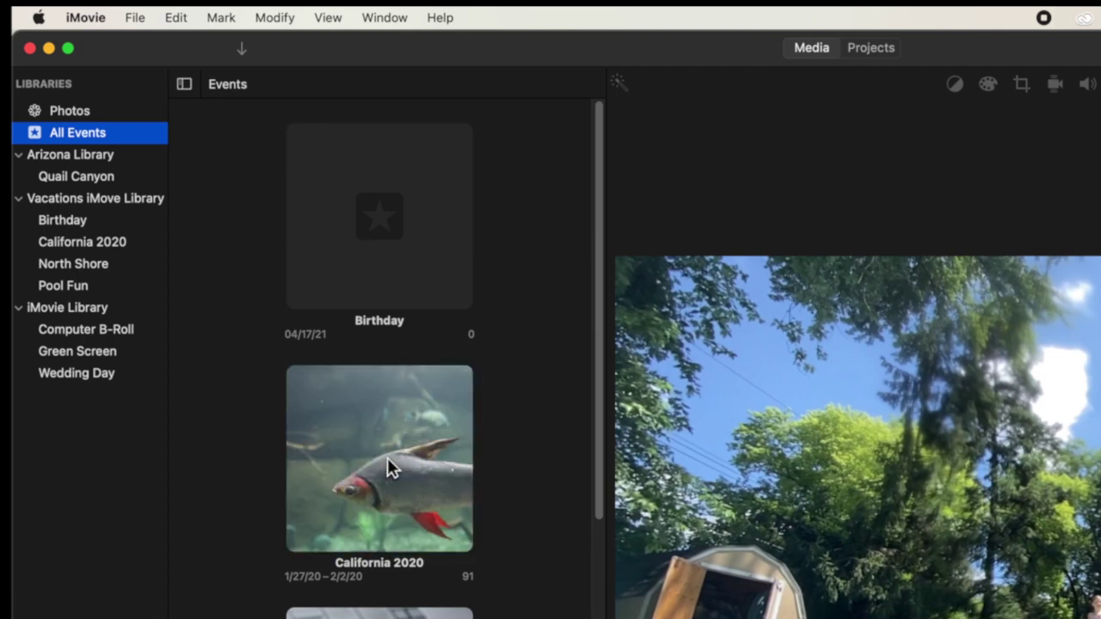
scroll(517, 473, "down", 5)
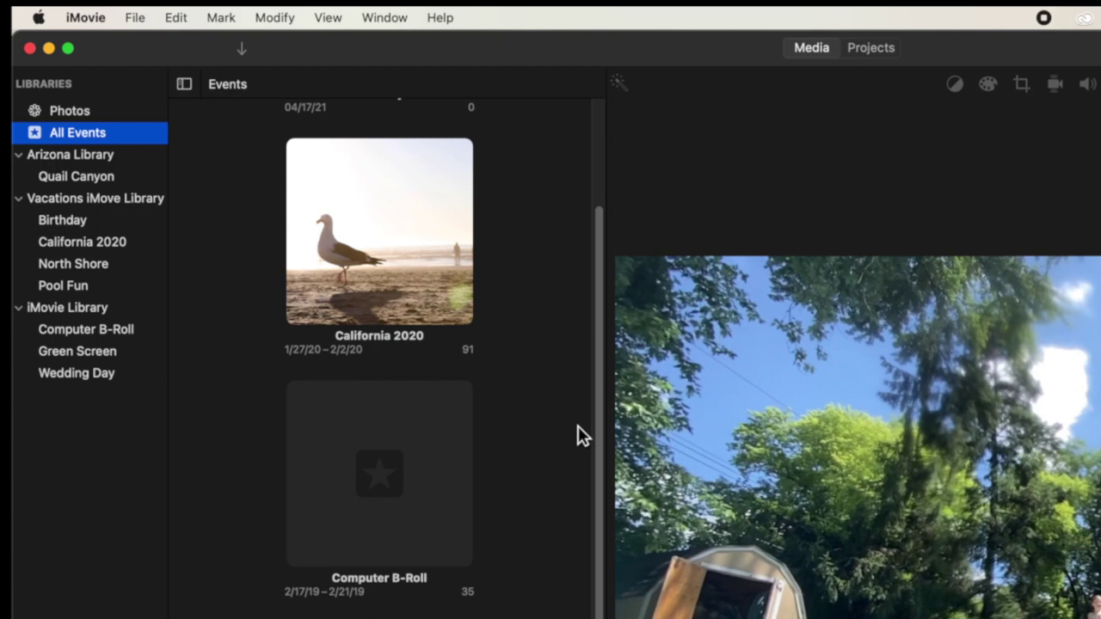
Step: Set the cover frame of the California 2020 event to the image of the red parrot
right_click(324, 239)
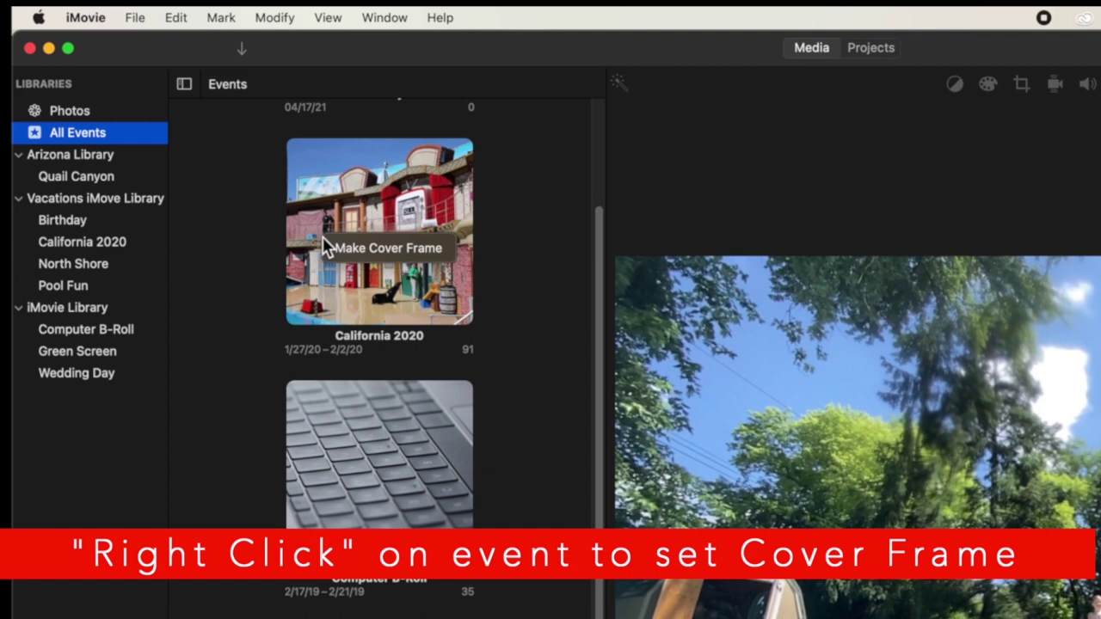
left_click(392, 250)
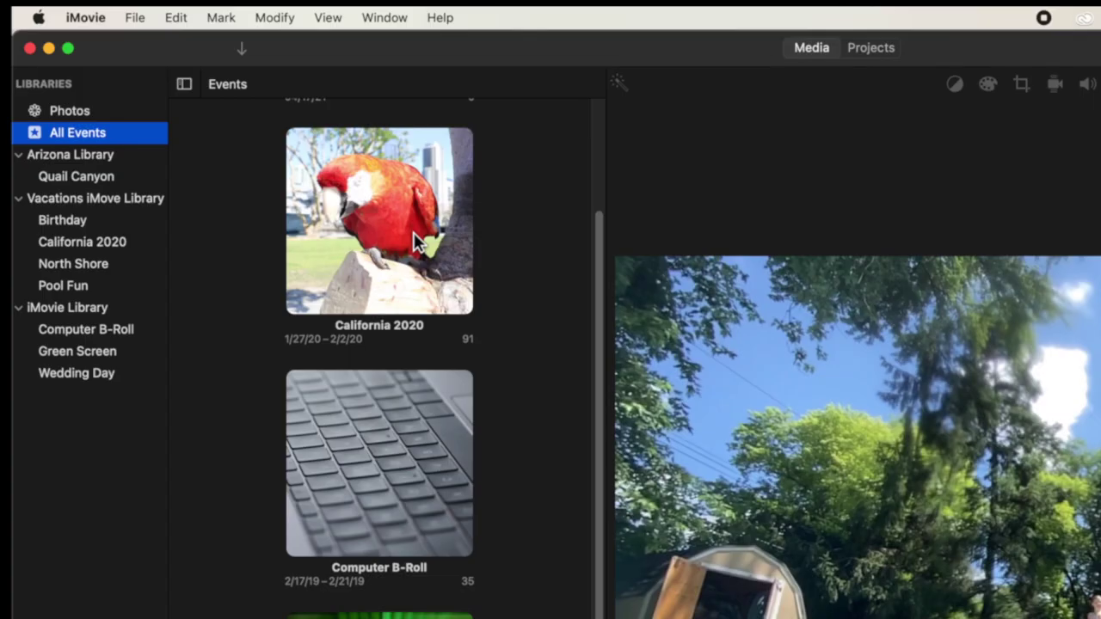
right_click(412, 231)
left_click(439, 242)
scroll(555, 297, "down", 1)
scroll(542, 288, "up", 4)
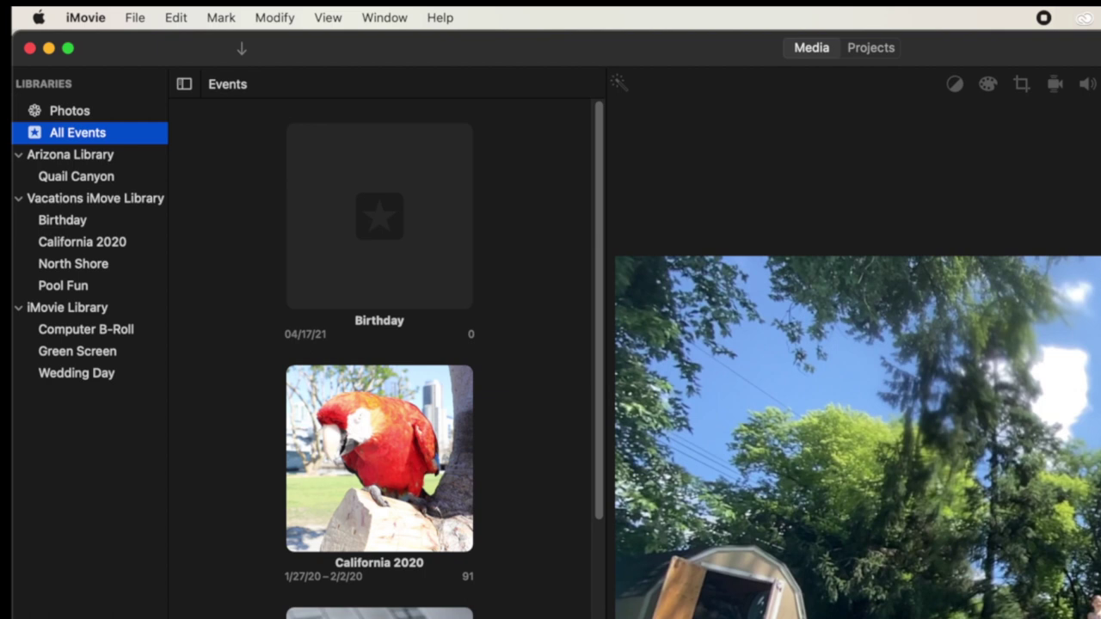
Step: Skim through the thumbnails of the Pool Fun and North Shore events in the All Events list
scroll(379, 358, "down", 15)
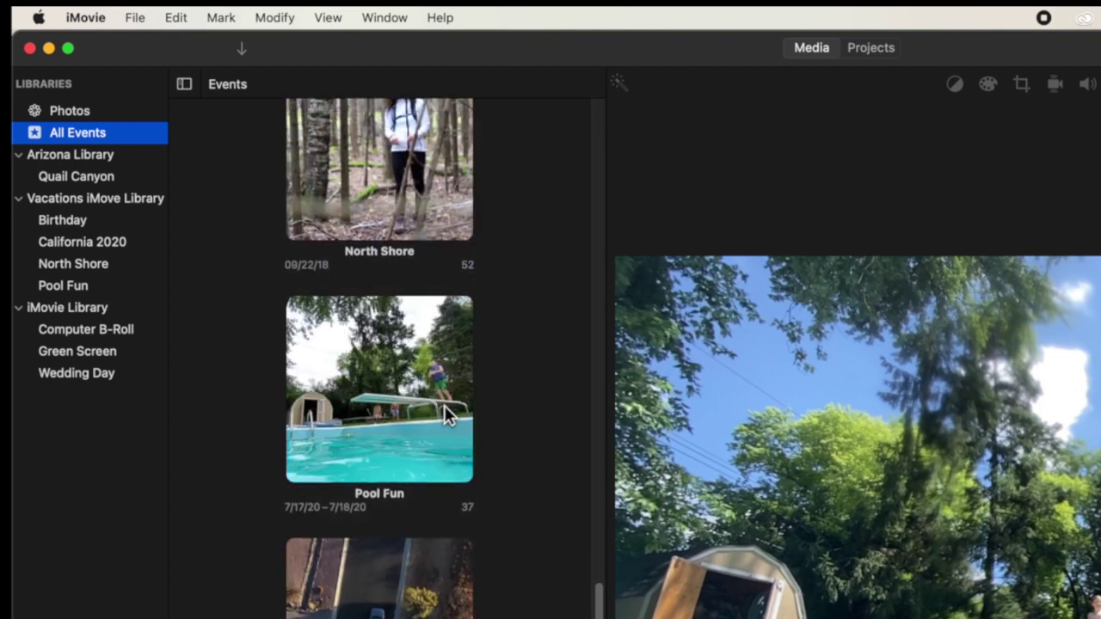
scroll(428, 413, "up", 3)
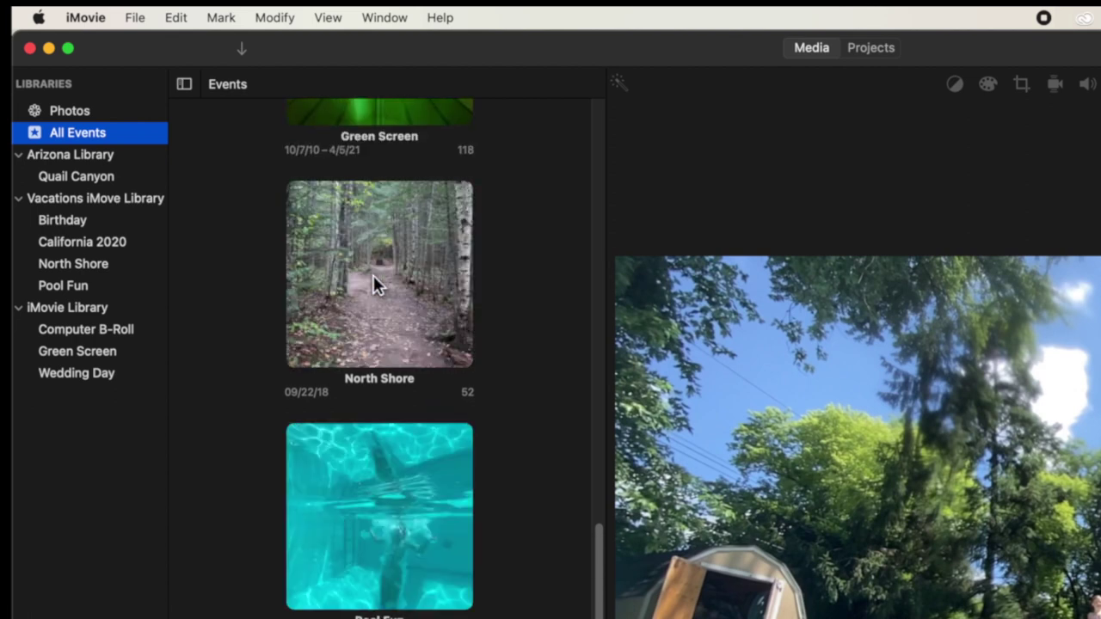
left_click(388, 282)
Step: View all clips of the Vacations iMove Library across its events and browse through them
left_click(101, 155)
left_click(112, 200)
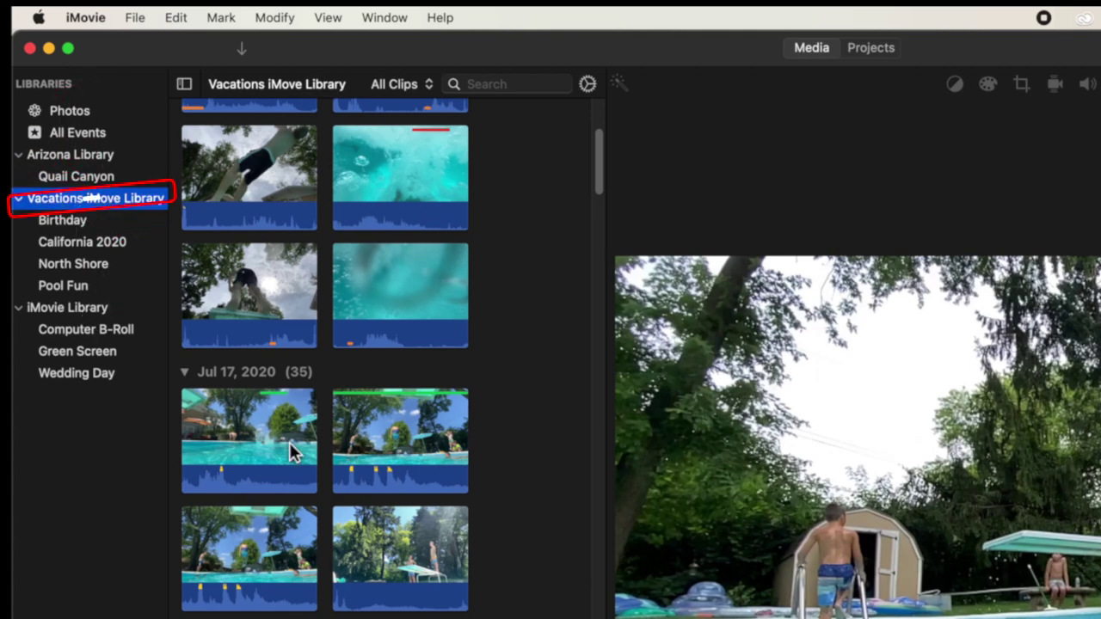
scroll(289, 442, "down", 15)
scroll(289, 443, "down", 20)
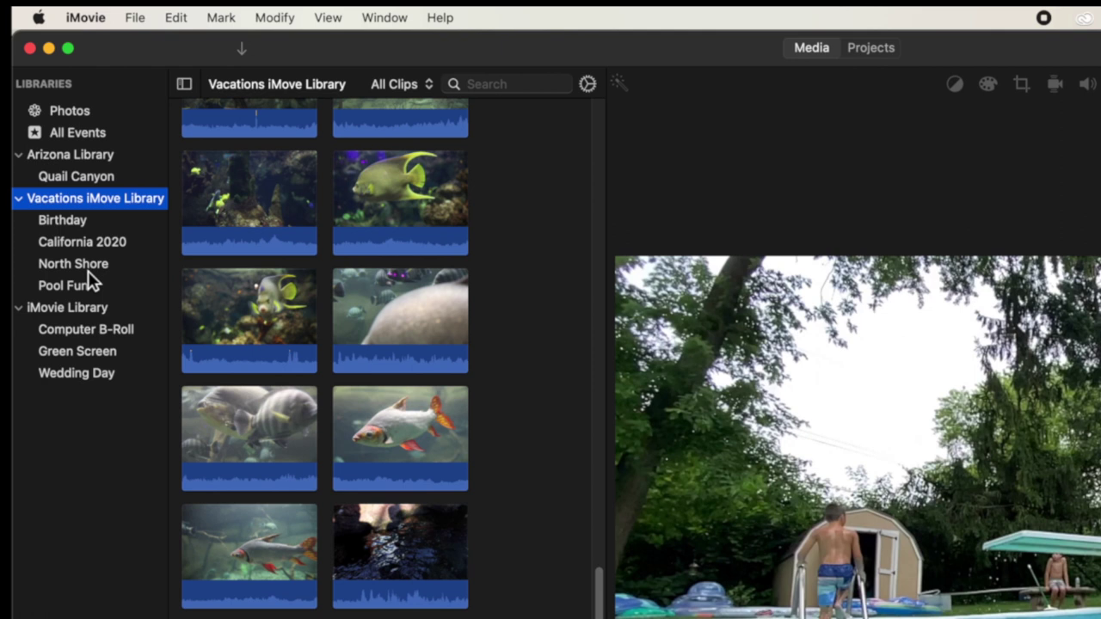
Step: Close the Arizona Library
left_click(76, 157)
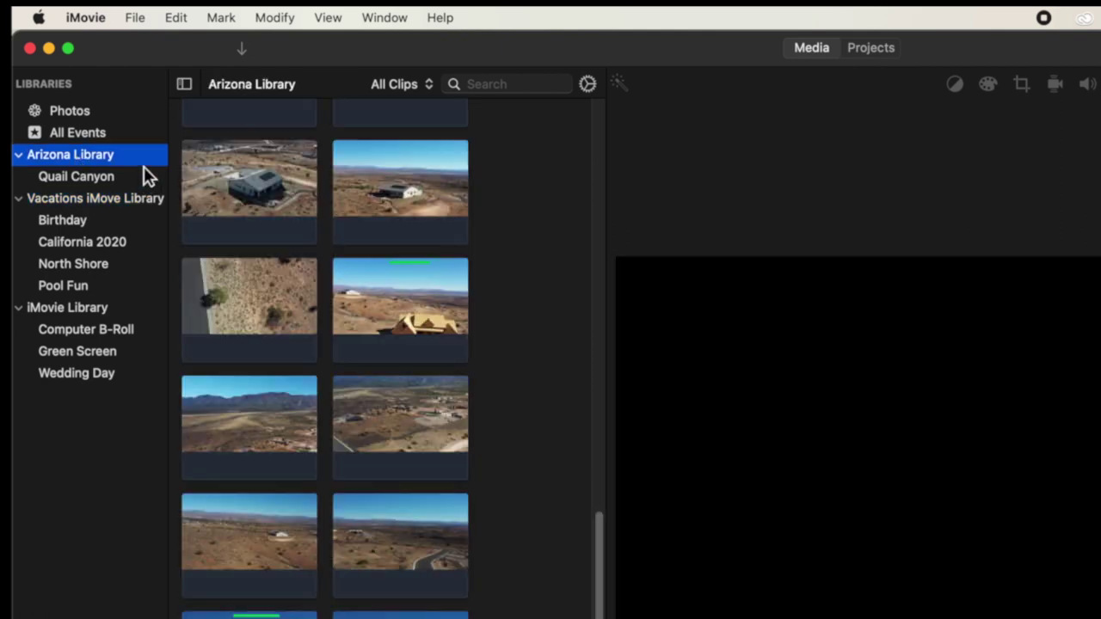
right_click(114, 164)
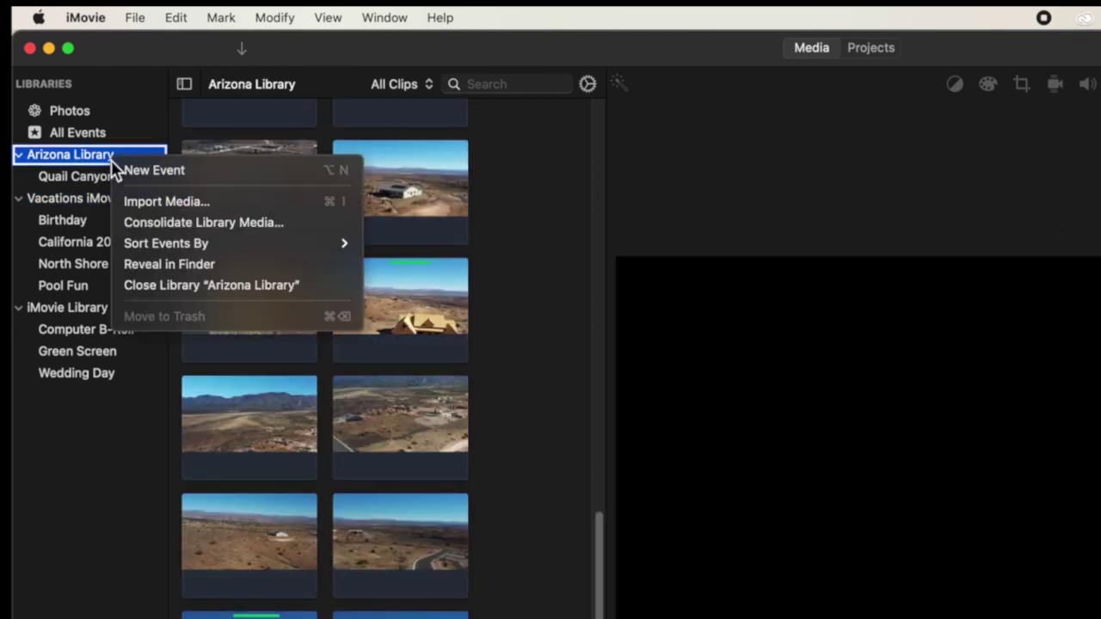
left_click(245, 285)
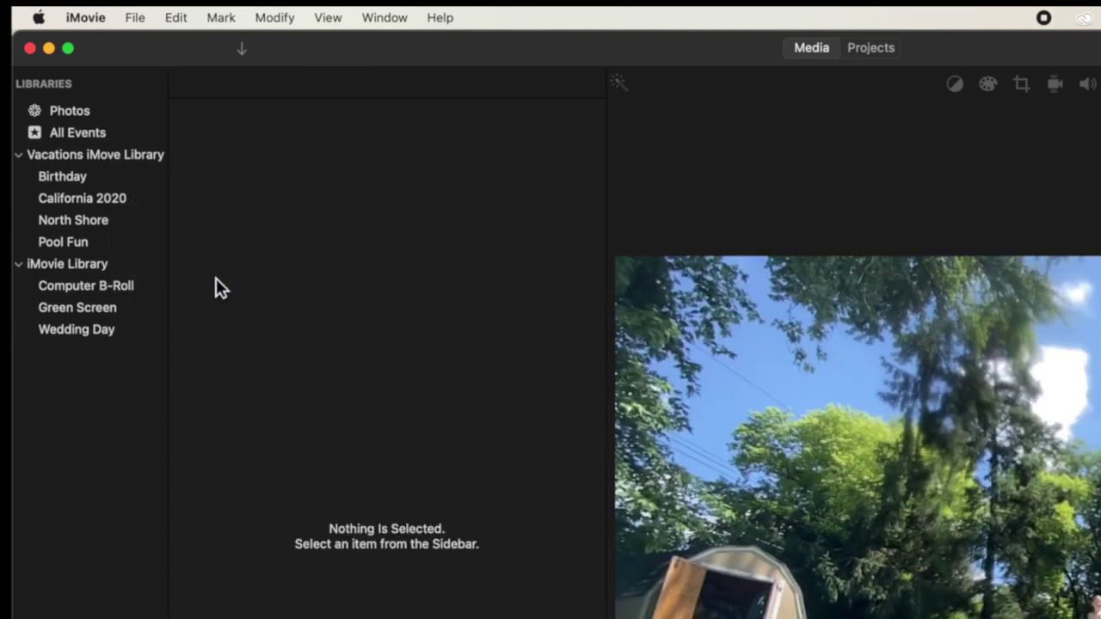
Step: Close the library named iMovie Library
left_click(89, 266)
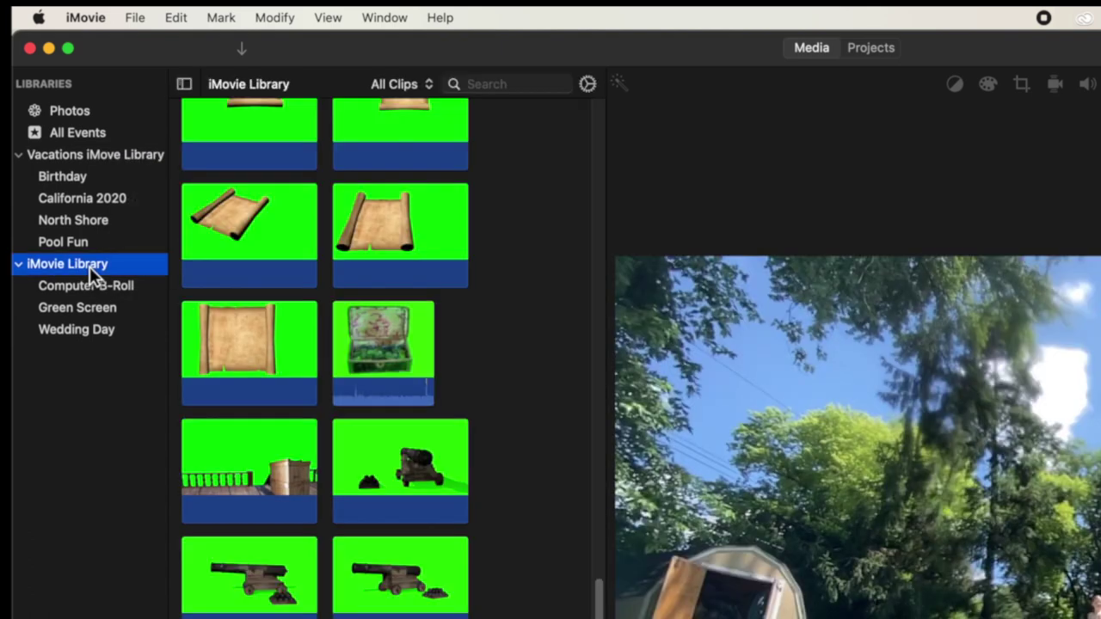
left_click(133, 18)
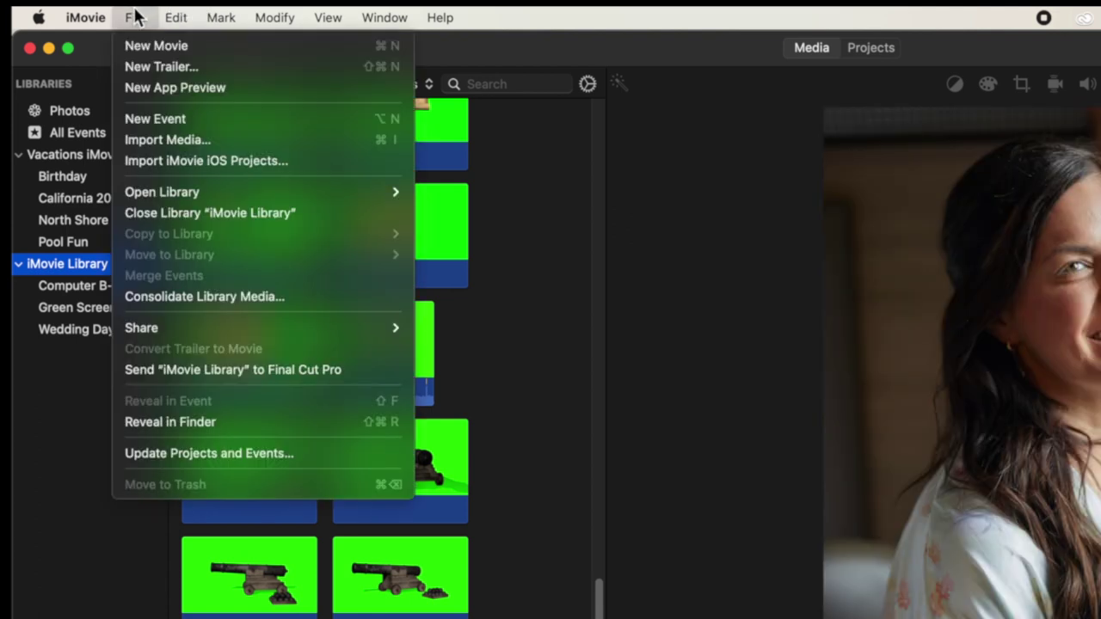
left_click(227, 215)
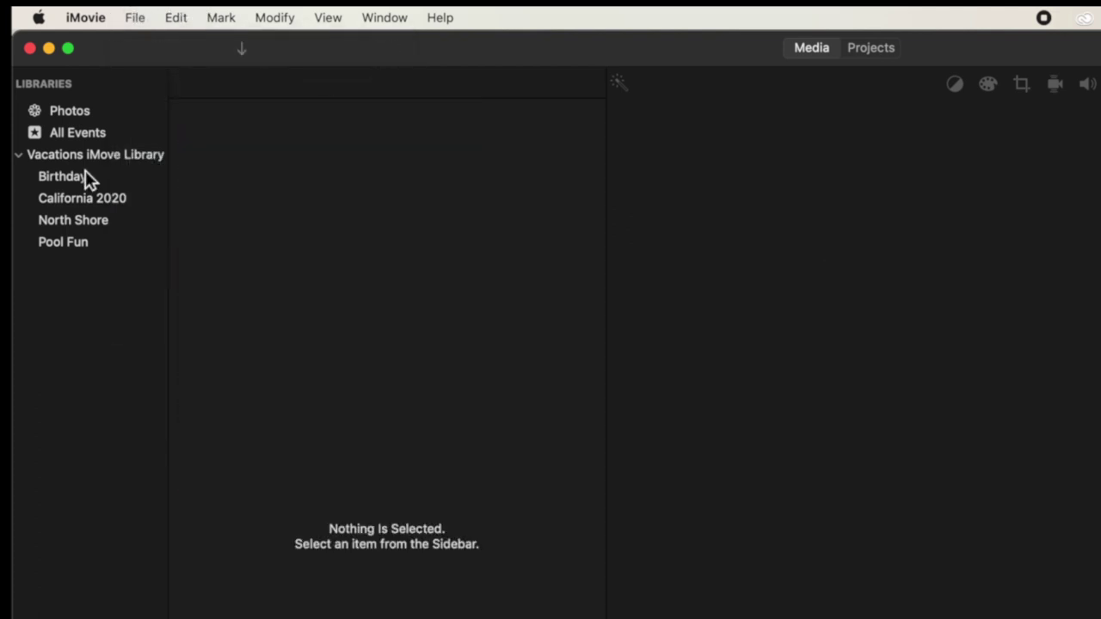
Step: Select the Vacations iMove Library and browse its clips grouped by day
left_click(91, 167)
left_click(94, 157)
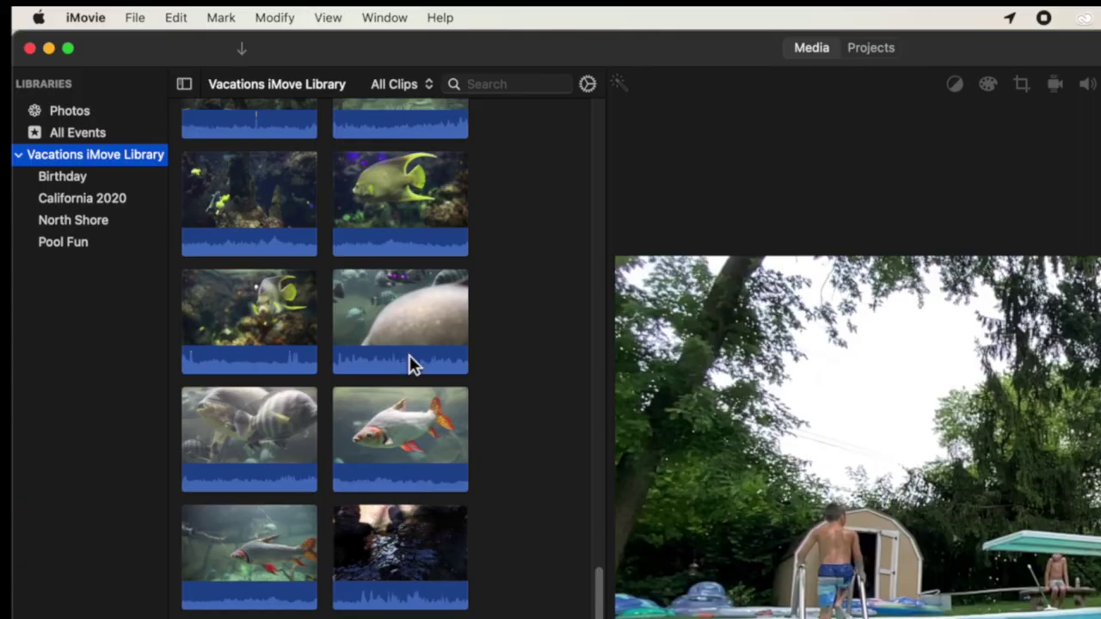
scroll(412, 364, "up", 15)
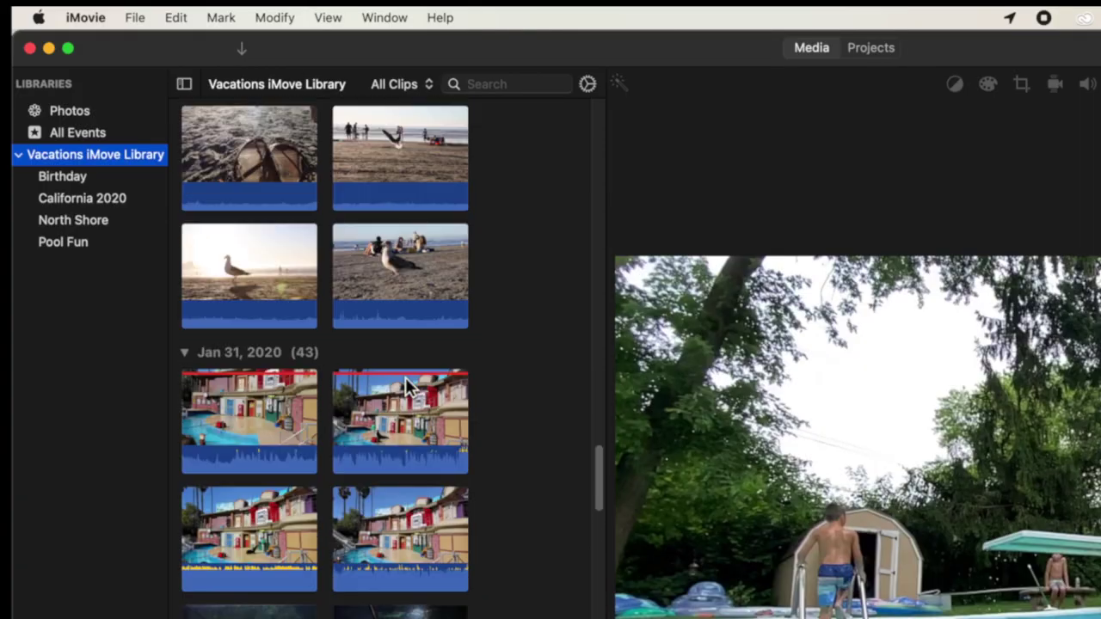
scroll(406, 377, "up", 15)
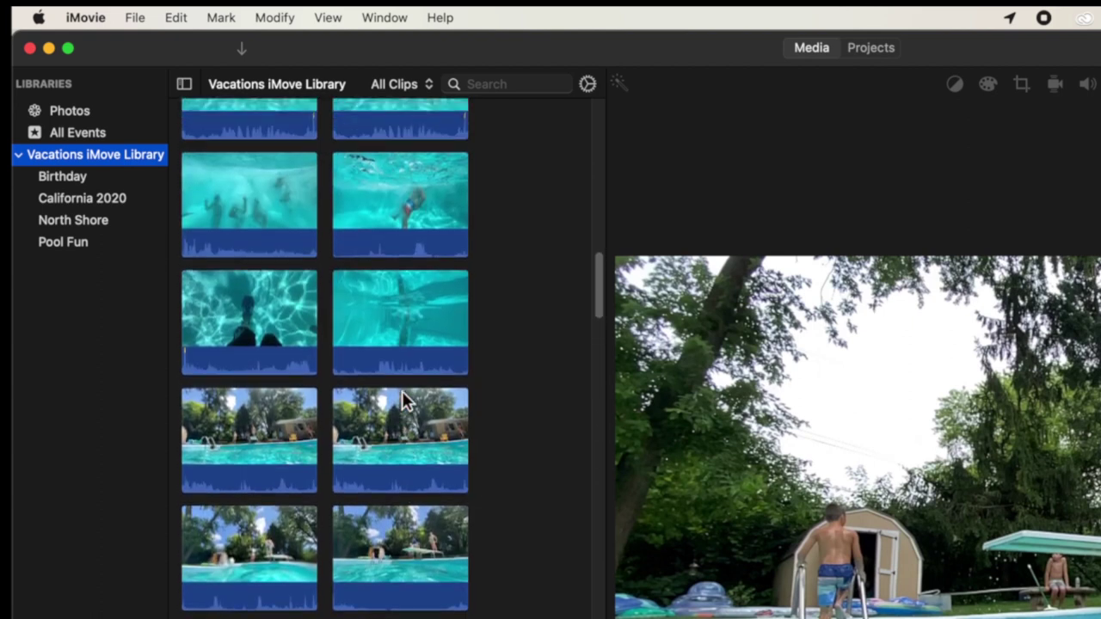
scroll(401, 390, "up", 4)
Step: Examine the options for sorting events, sorting clips and showing separate days in events, leaving the settings as they are
left_click(328, 18)
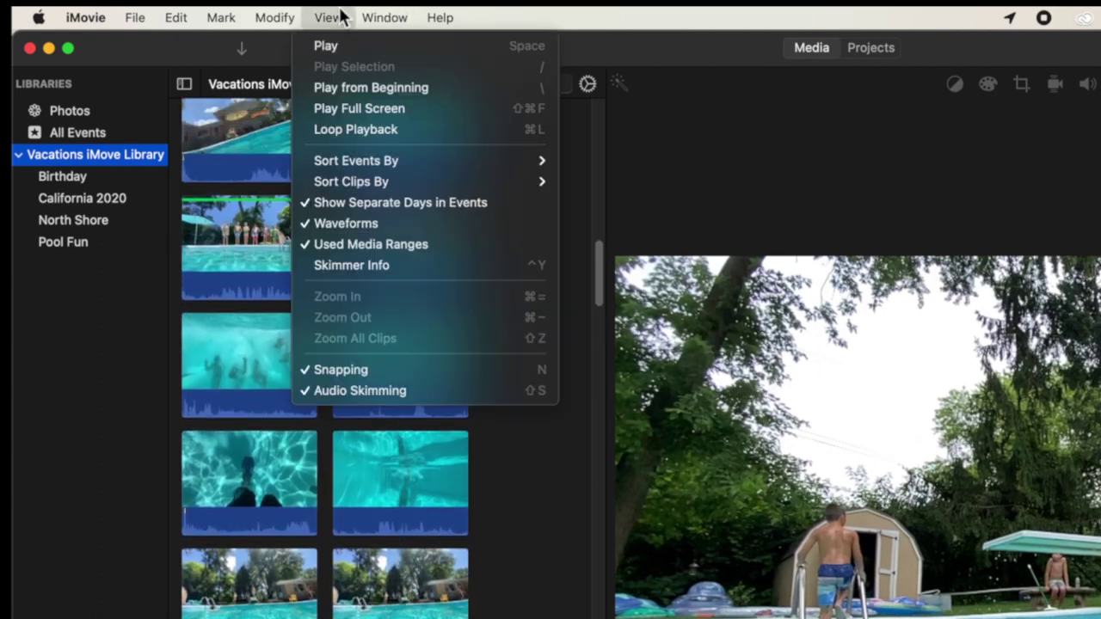
mouse_move(355, 162)
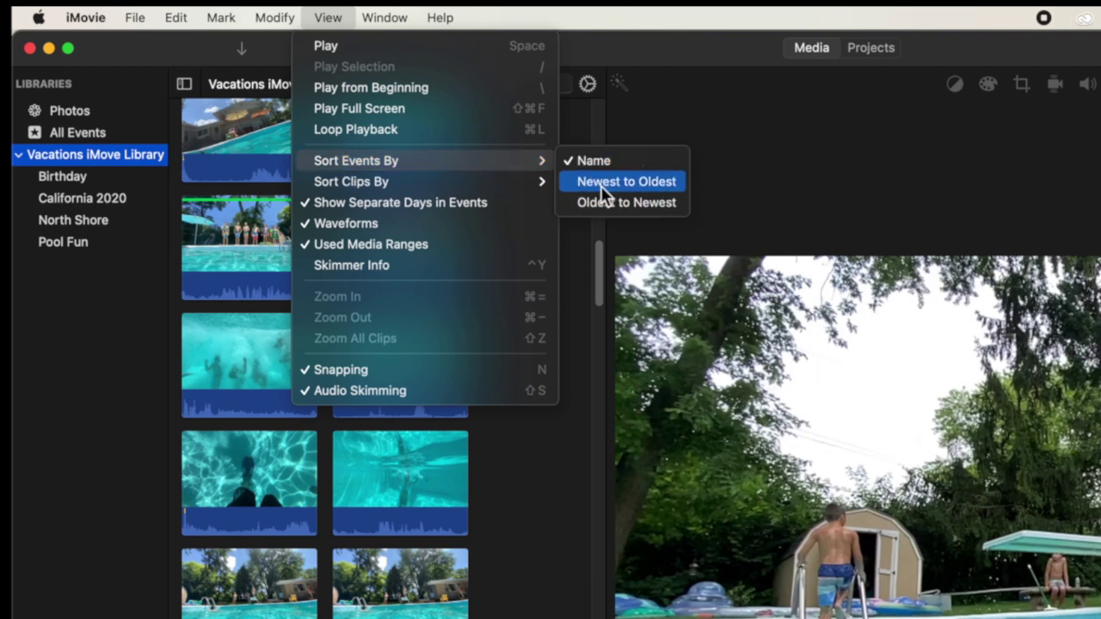
mouse_move(492, 180)
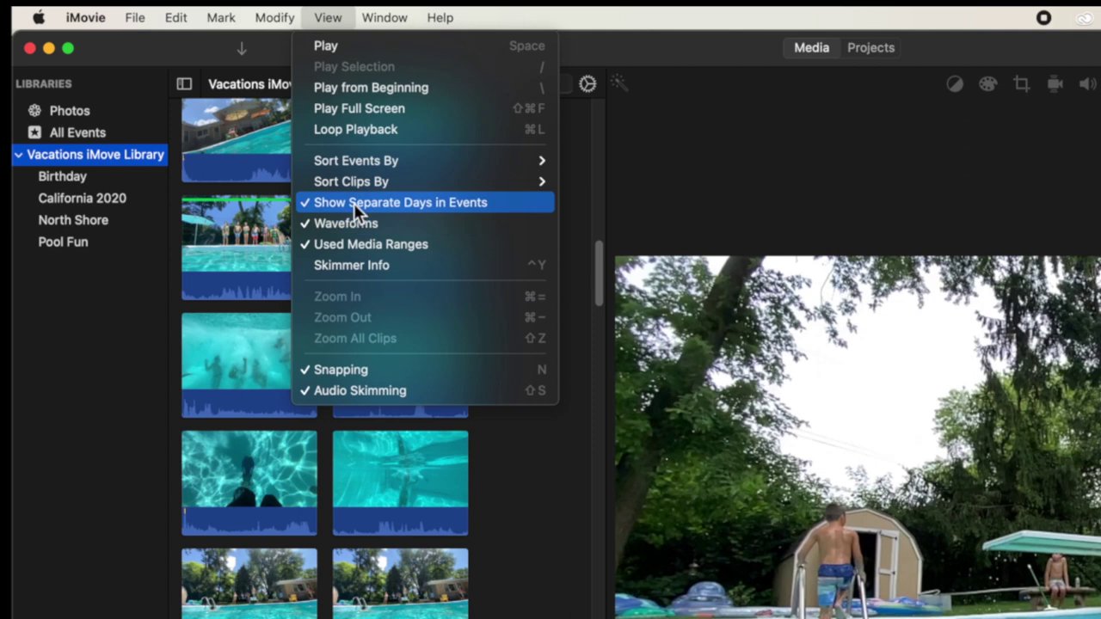
left_click(532, 515)
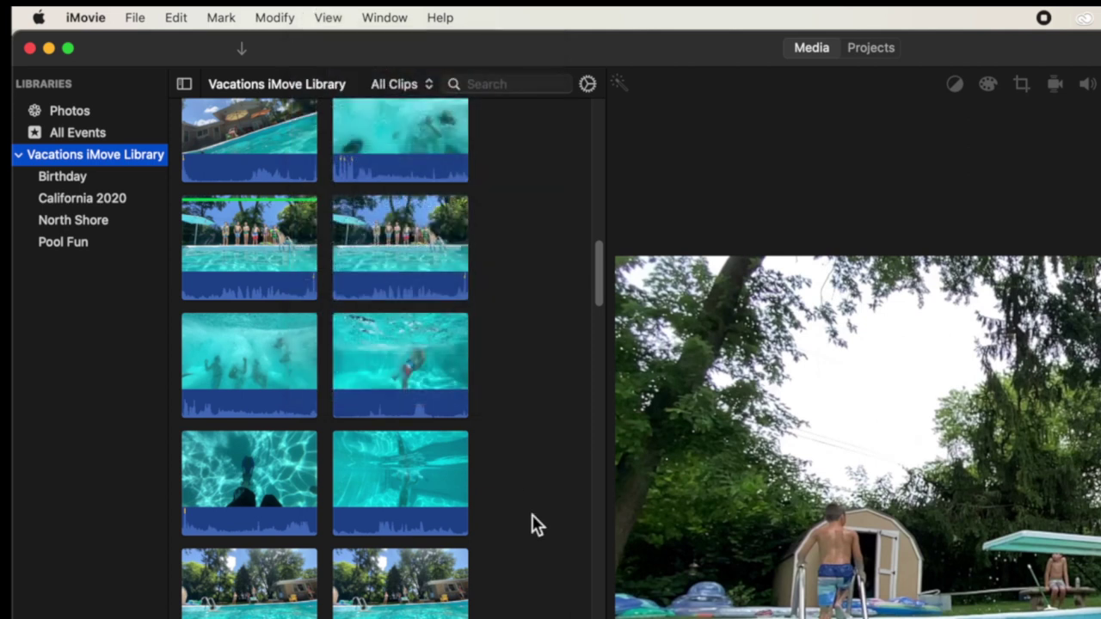
Step: Collapse the Jul 18, Jul 17, Feb 2 and Feb 1, 2020 clip groups in the Vacations iMove Library
scroll(532, 514, "up", 5)
scroll(531, 515, "up", 5)
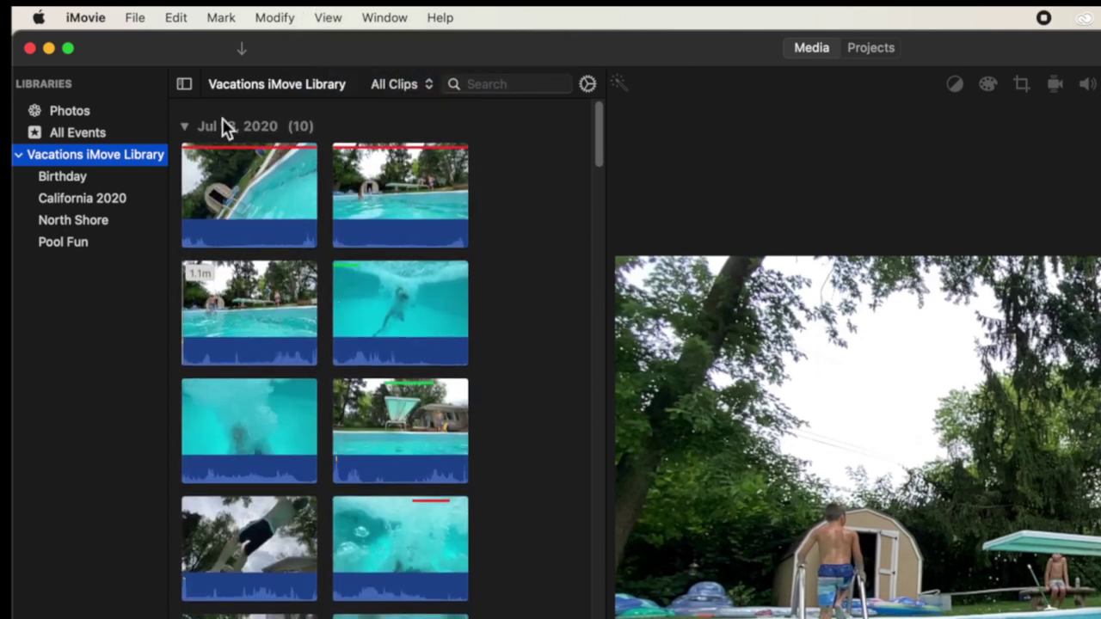
left_click(186, 127)
left_click(186, 153)
left_click(186, 179)
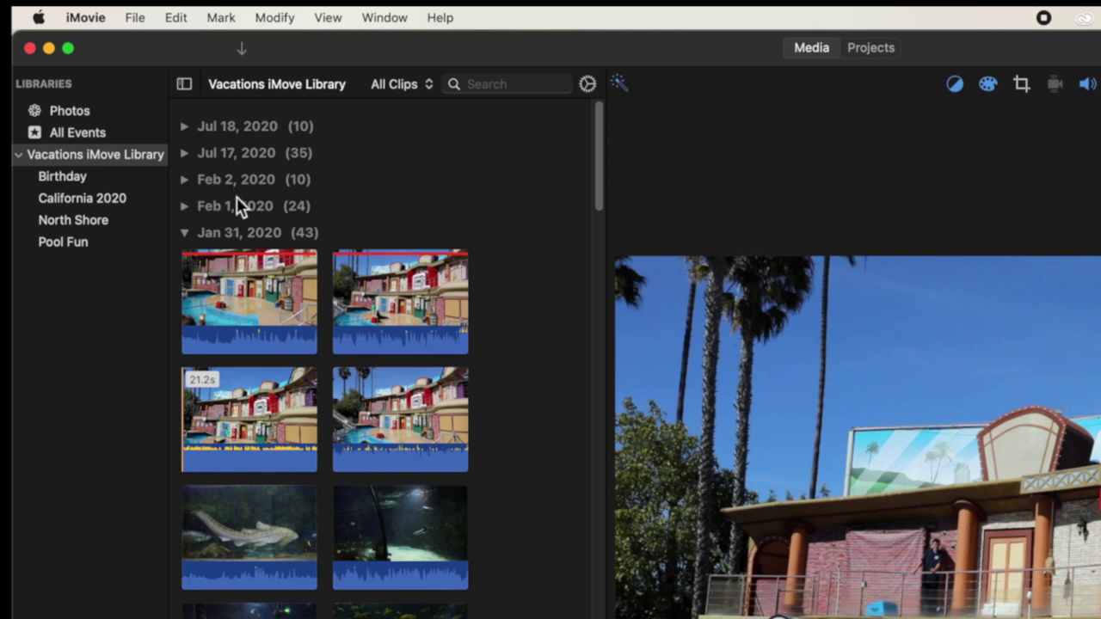
Step: Turn off showing separate days in events and browse the Vacations iMove Library clips grouped by event
left_click(332, 17)
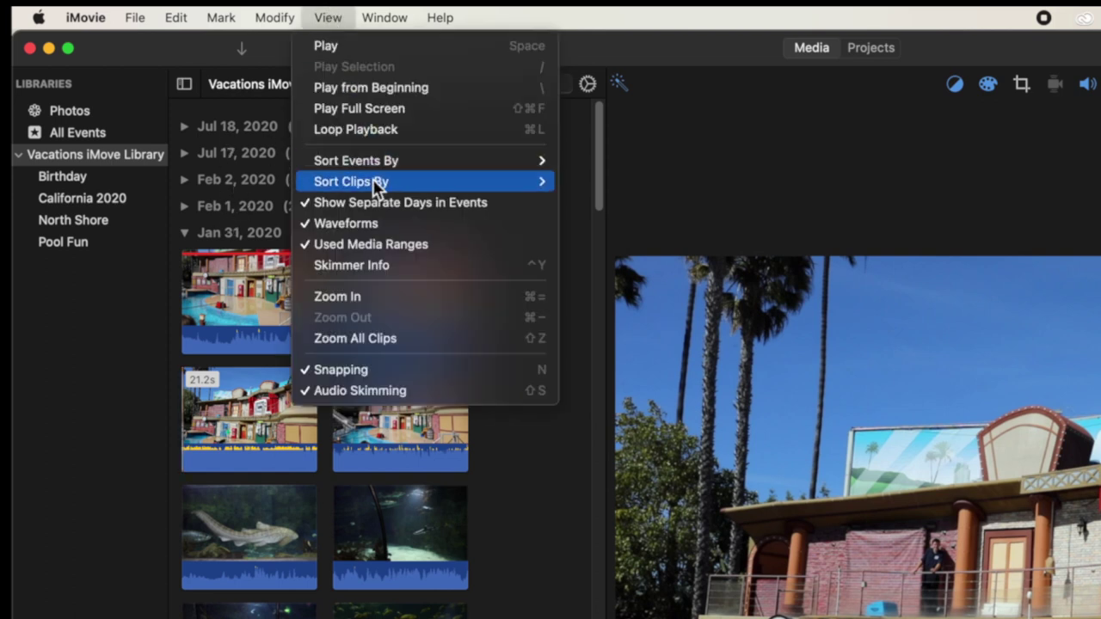
left_click(334, 207)
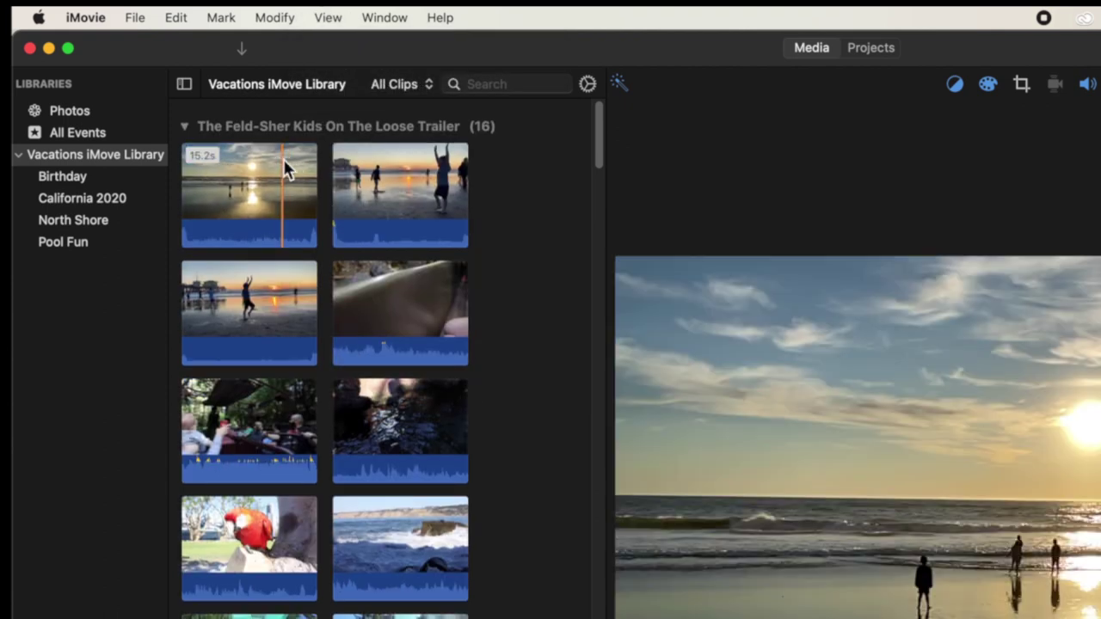
scroll(302, 420, "down", 20)
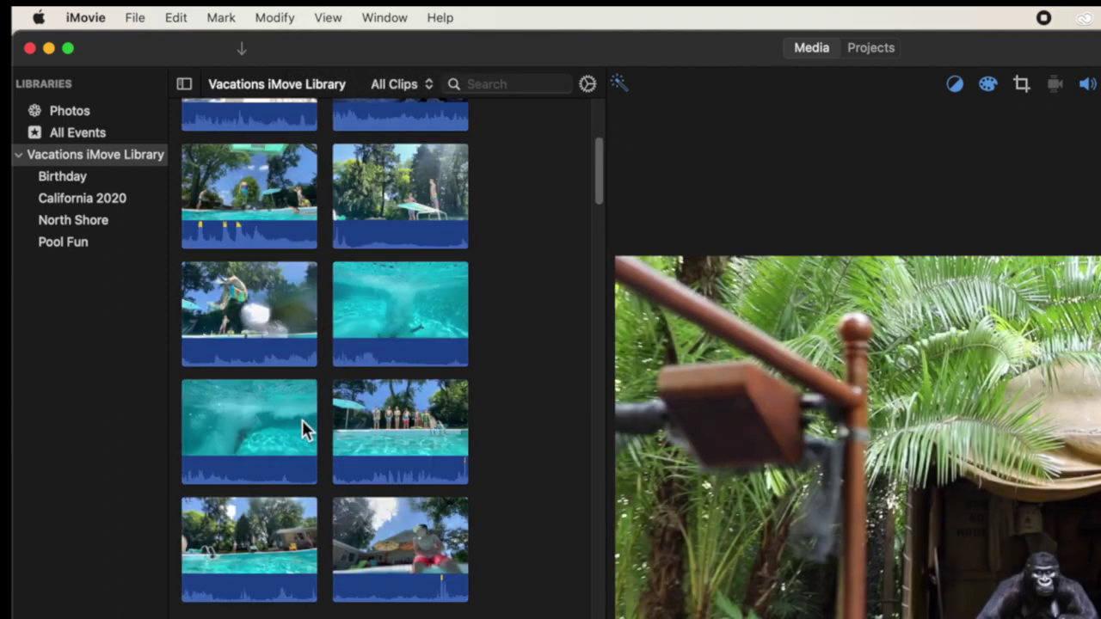
scroll(302, 419, "down", 20)
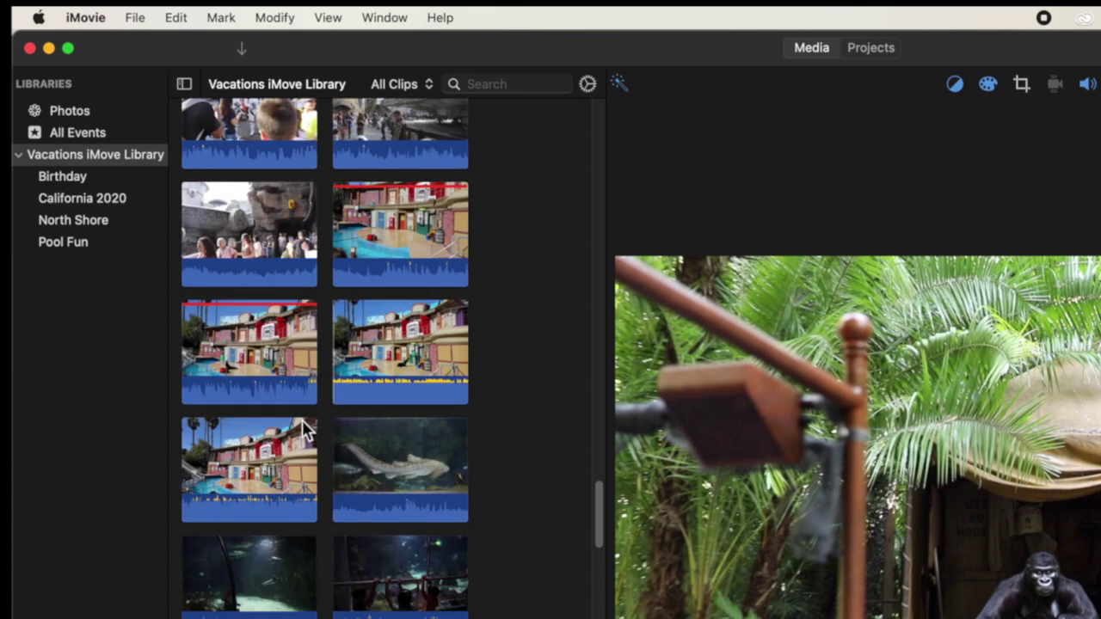
scroll(302, 420, "up", 20)
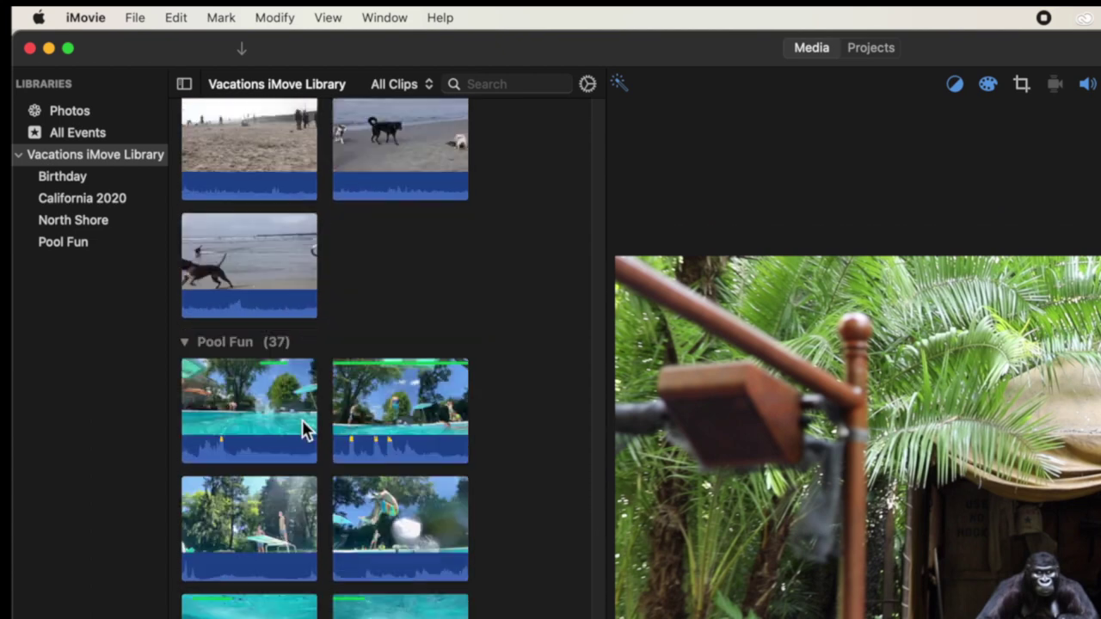
scroll(302, 420, "down", 20)
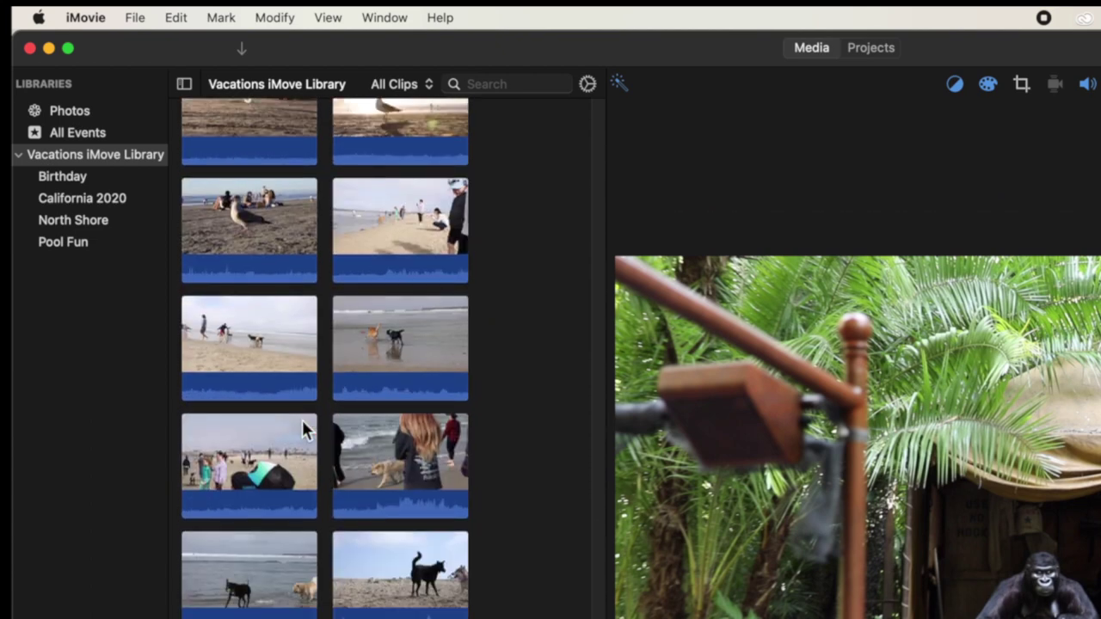
scroll(302, 420, "down", 10)
scroll(302, 420, "up", 12)
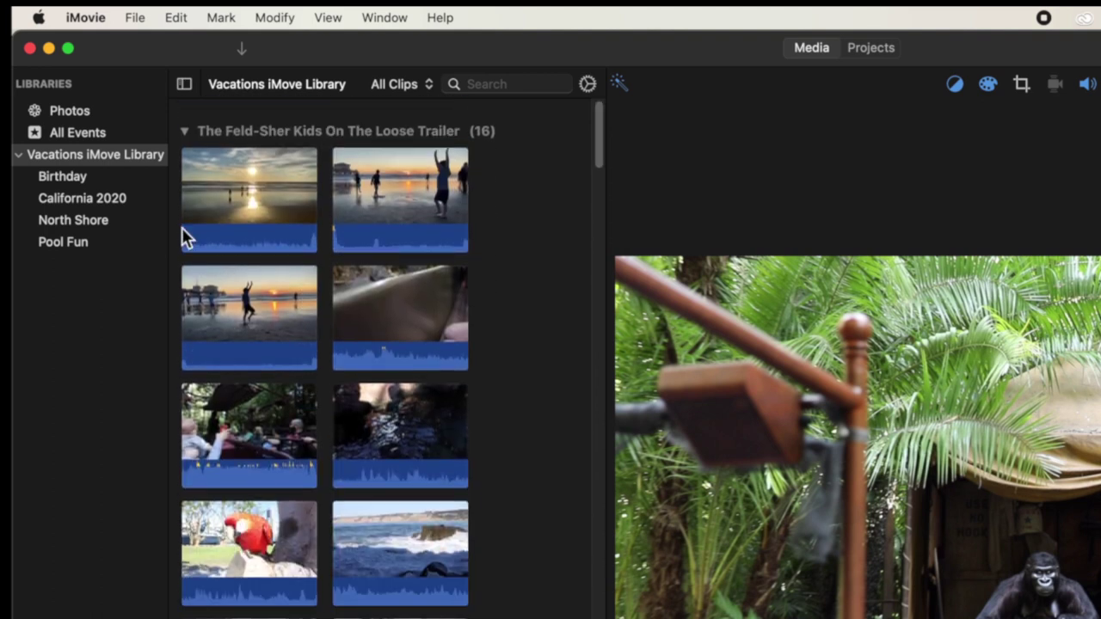
Step: Collapse the On The Loose Trailer, North Shore, California 2020 and Pool Fun clip groups
left_click(185, 127)
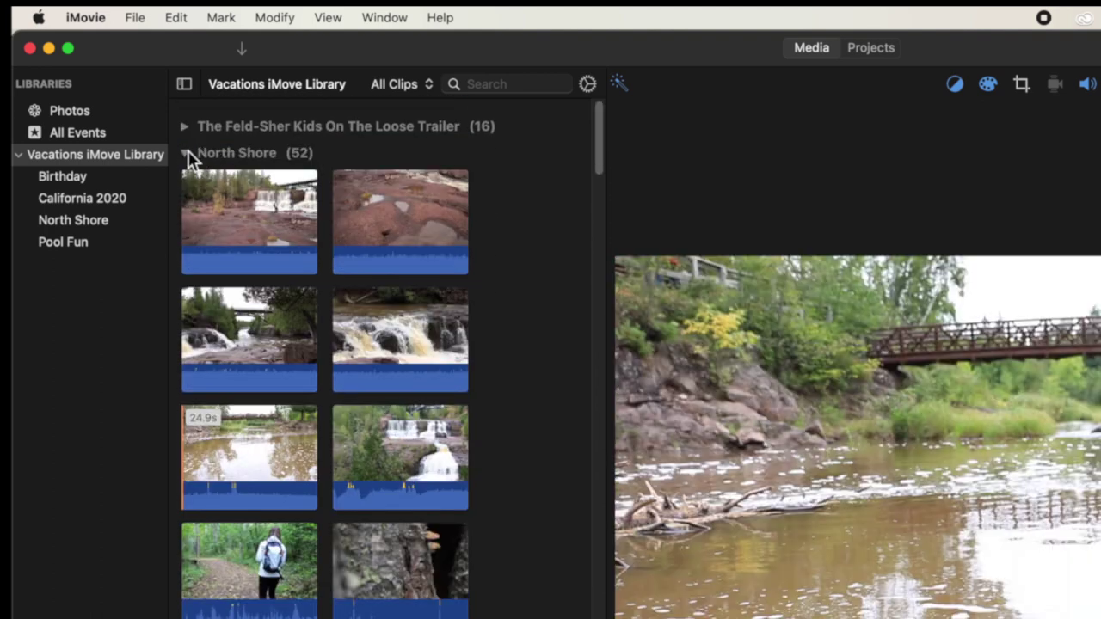
left_click(186, 152)
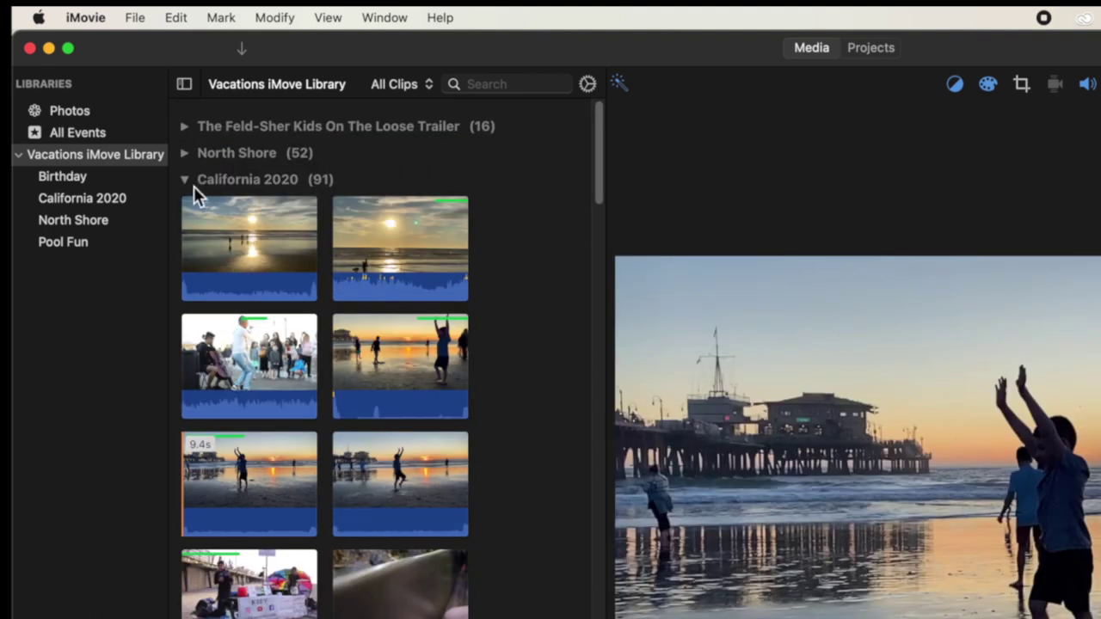
left_click(185, 180)
left_click(185, 209)
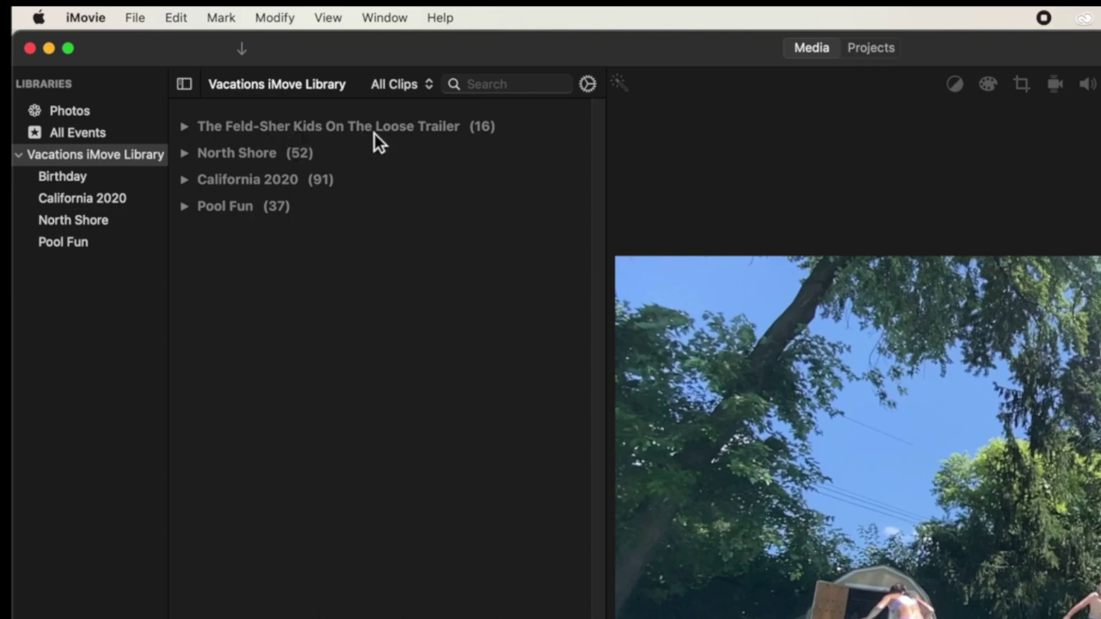
Step: Examine the clips in the On The Loose Trailer group and its matching project among all projects, returning to the media view
left_click(184, 126)
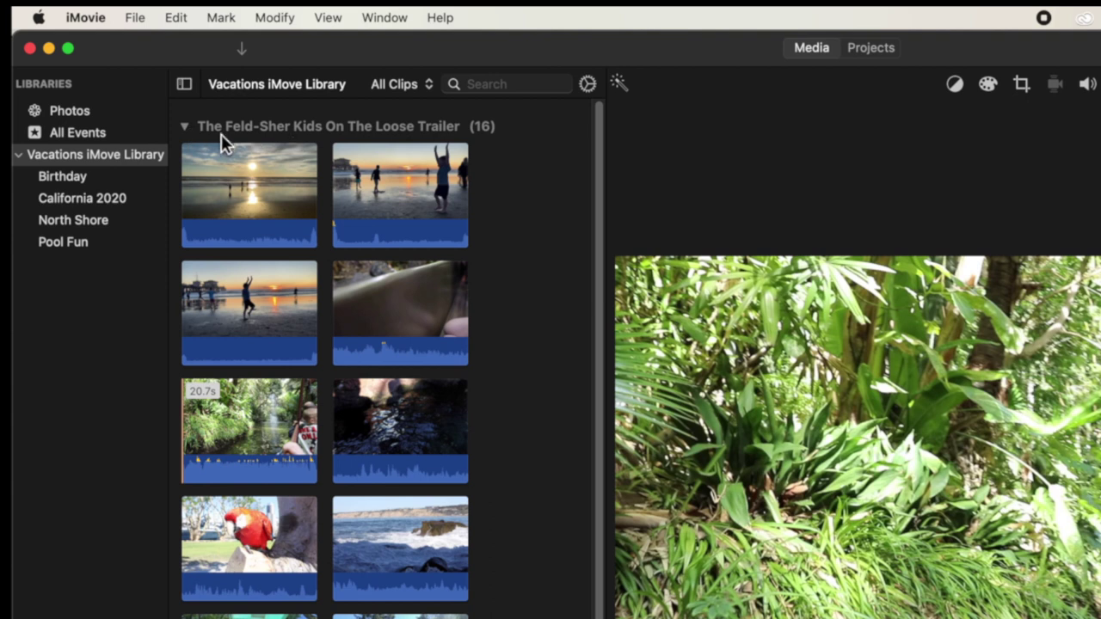
left_click(185, 127)
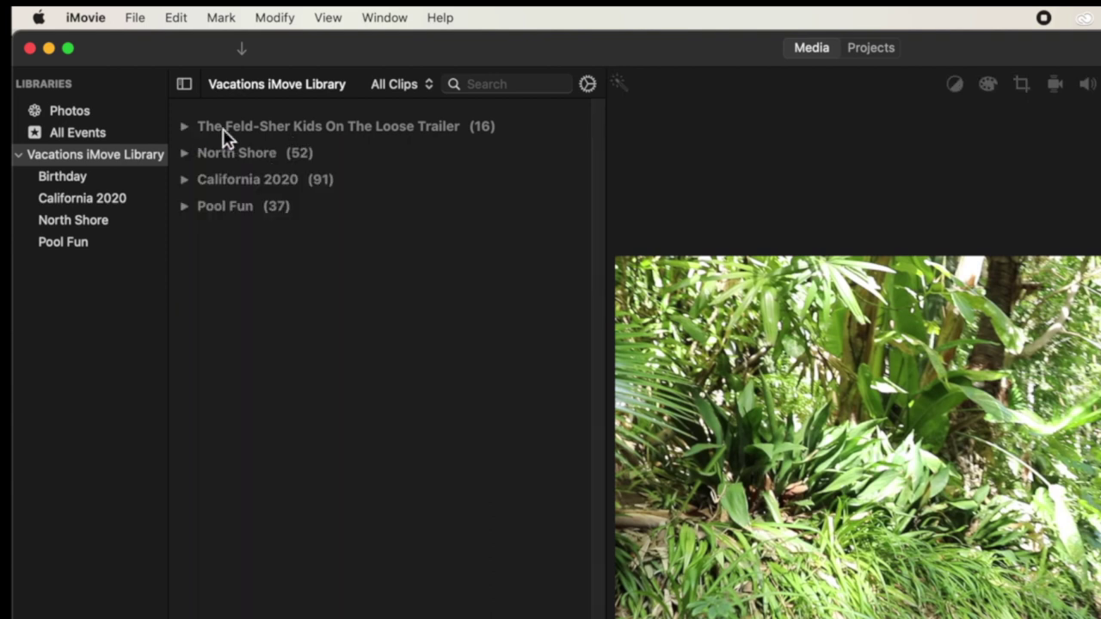
left_click(885, 51)
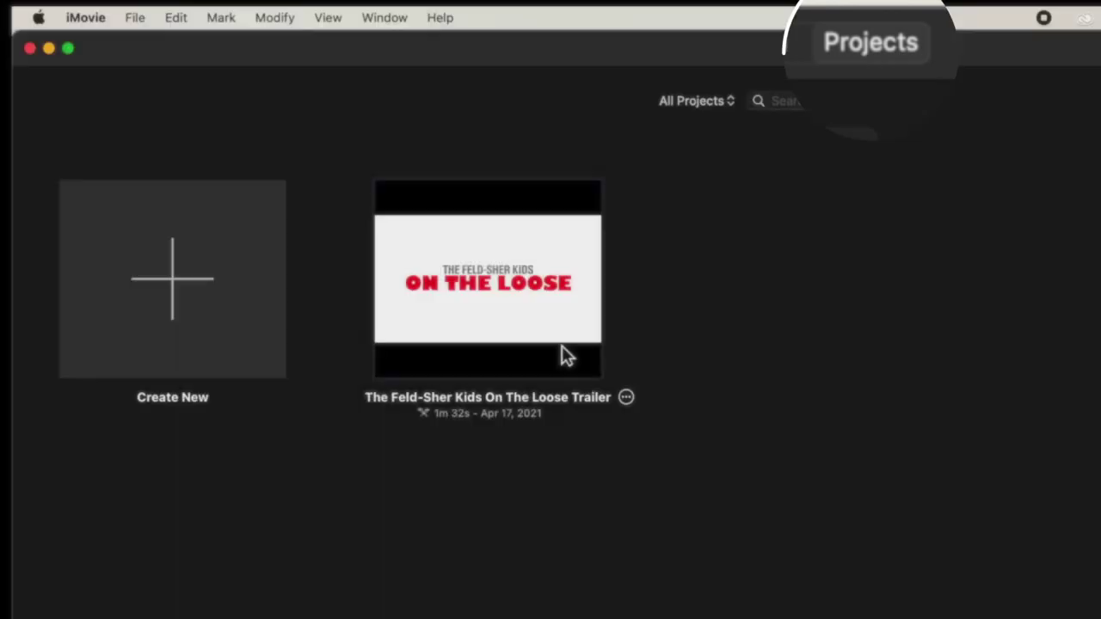
left_click(567, 355)
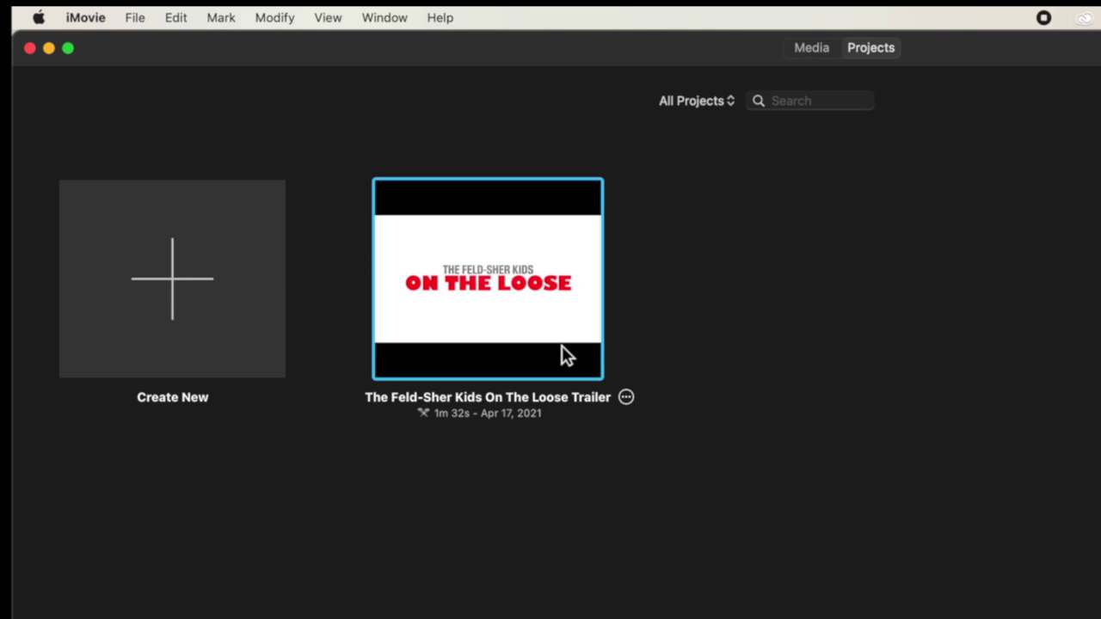
left_click(823, 49)
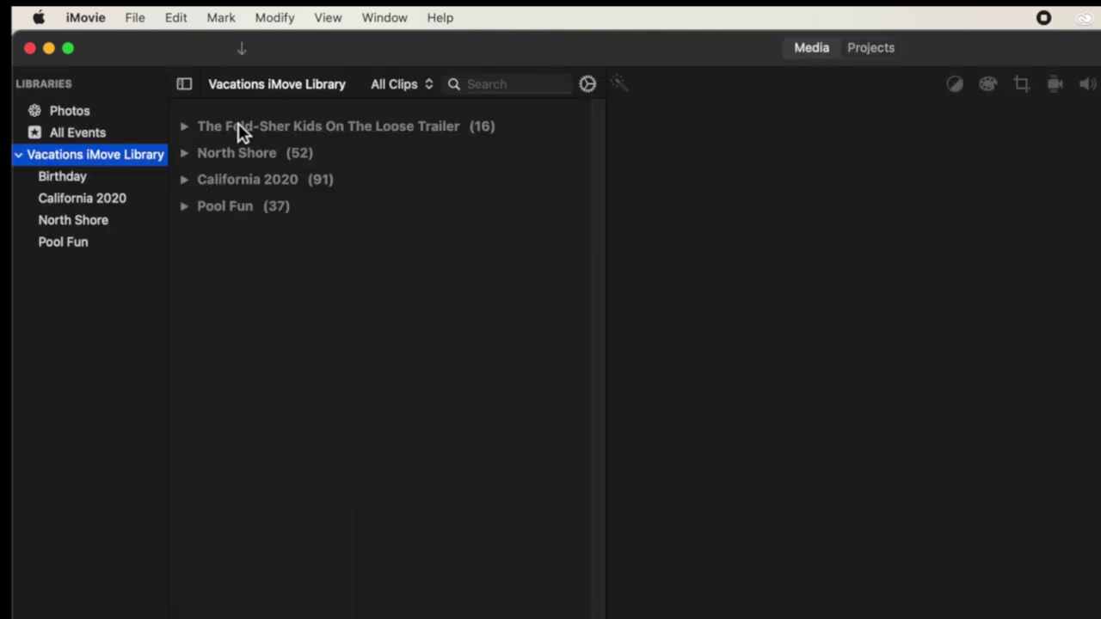
Step: Turn on showing separate days in events and expand the Jul 18, Feb 1, Feb 2 and Jul 17, 2020 clip groups
left_click(324, 18)
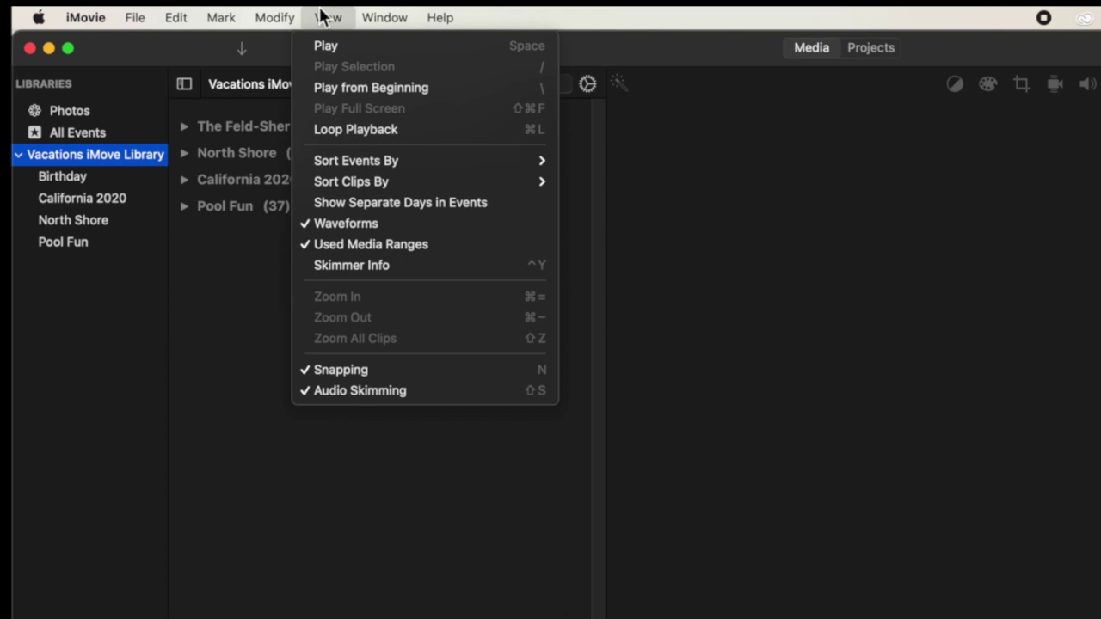
left_click(396, 202)
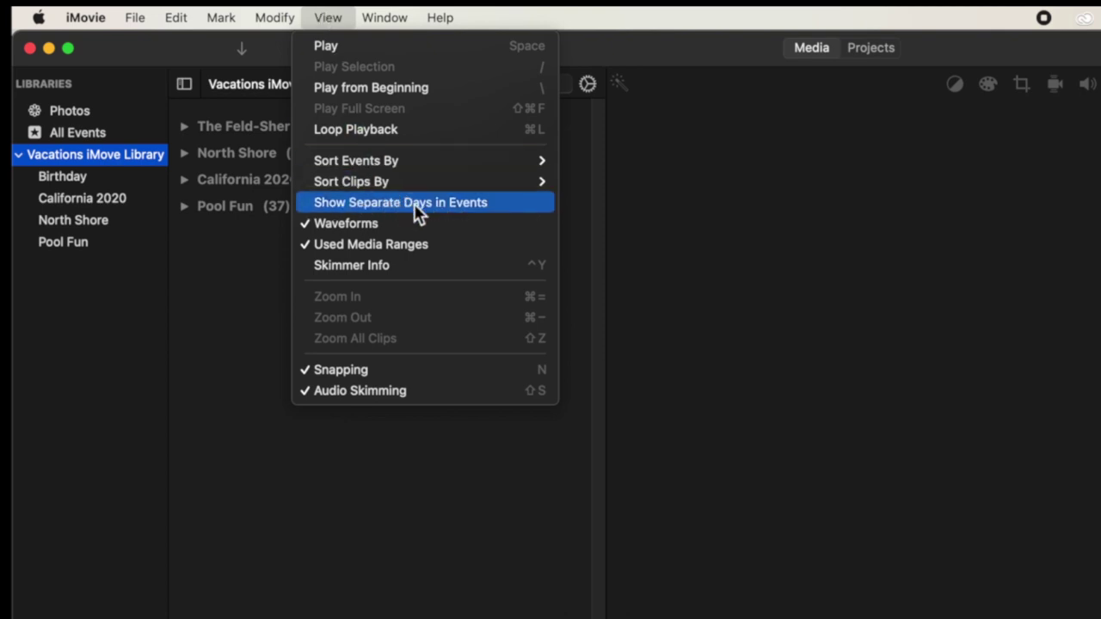
scroll(206, 172, "down", 5)
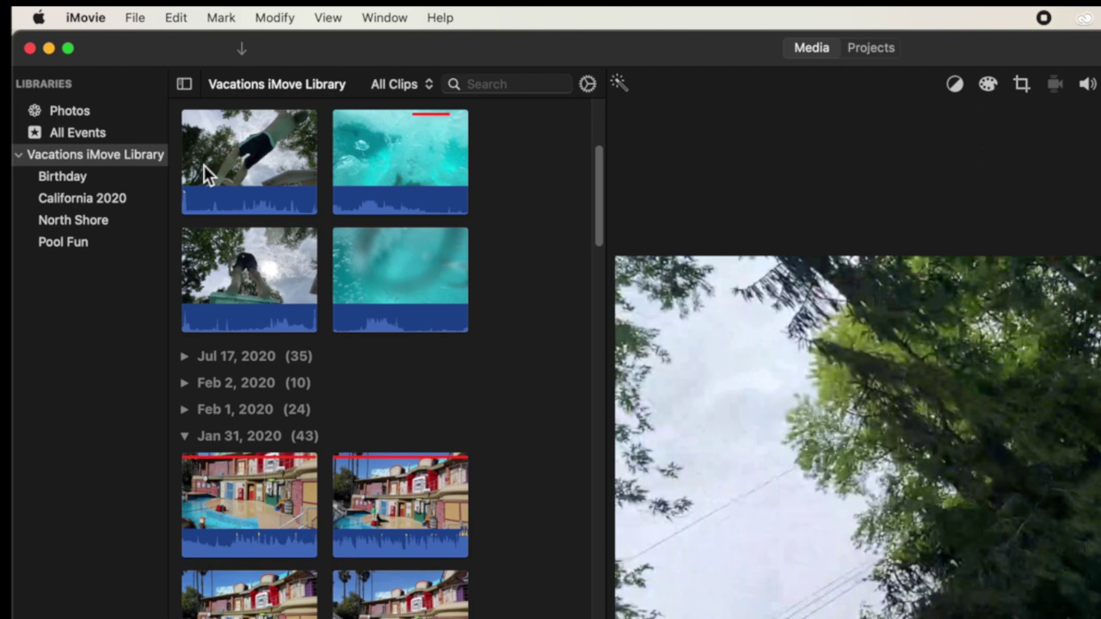
left_click(185, 411)
scroll(207, 416, "down", 2)
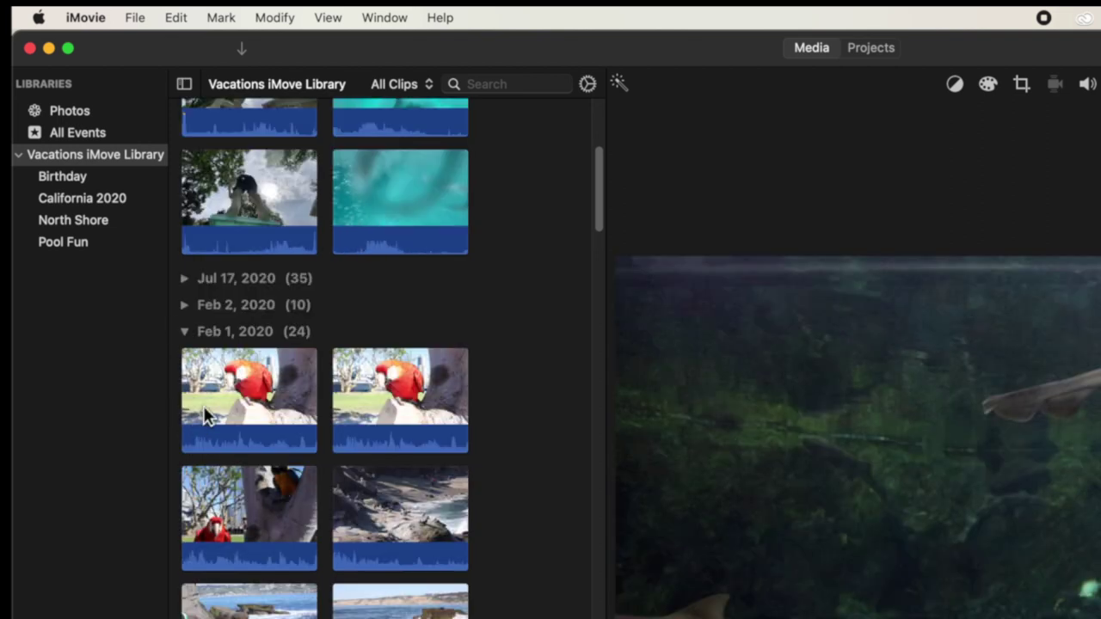
left_click(186, 304)
left_click(185, 250)
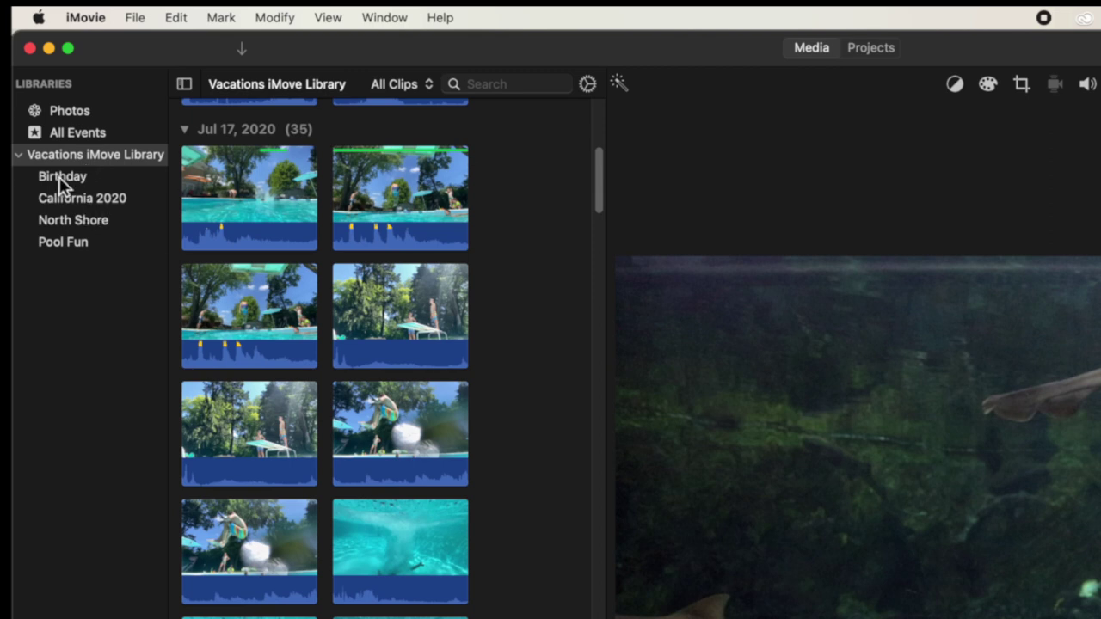
Step: Select the California 2020 event, browse its clips and sort them by name
left_click(99, 199)
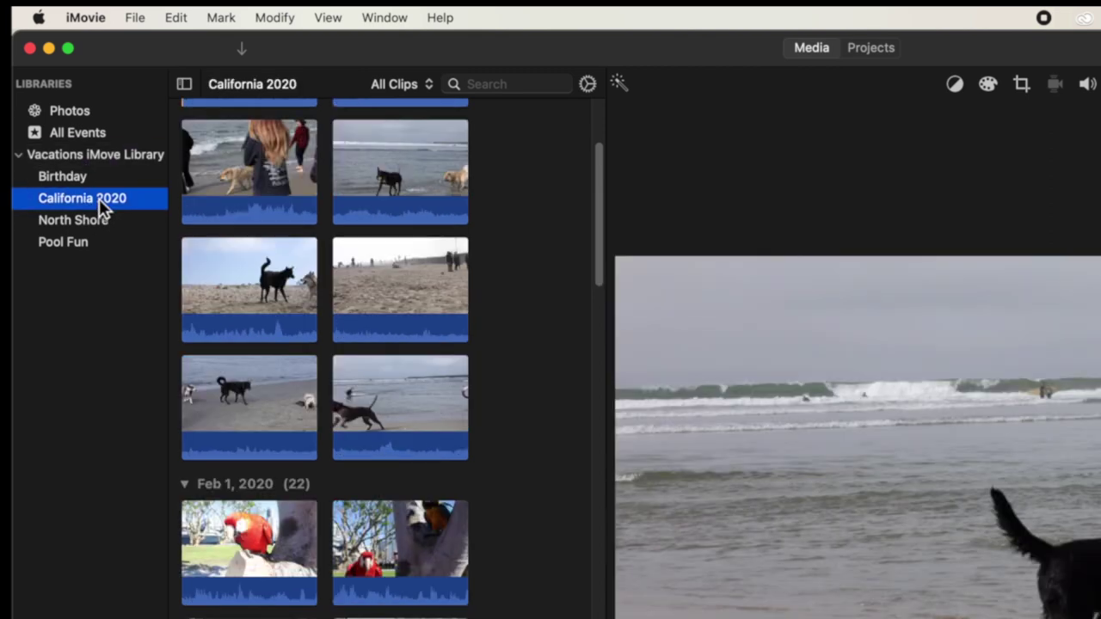
scroll(398, 347, "down", 15)
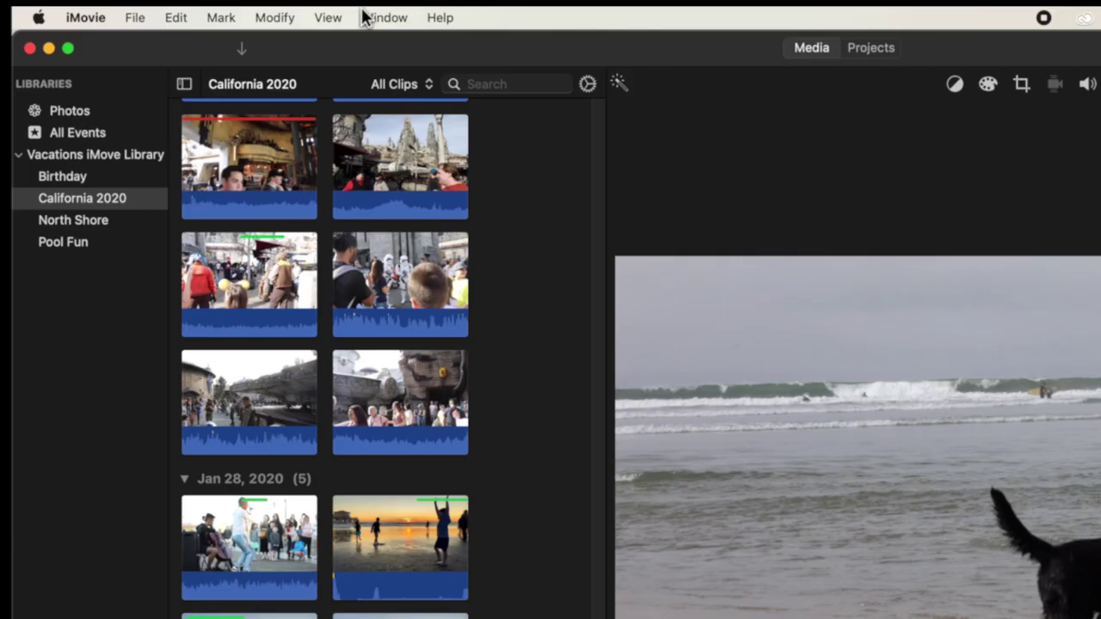
left_click(363, 17)
mouse_move(329, 18)
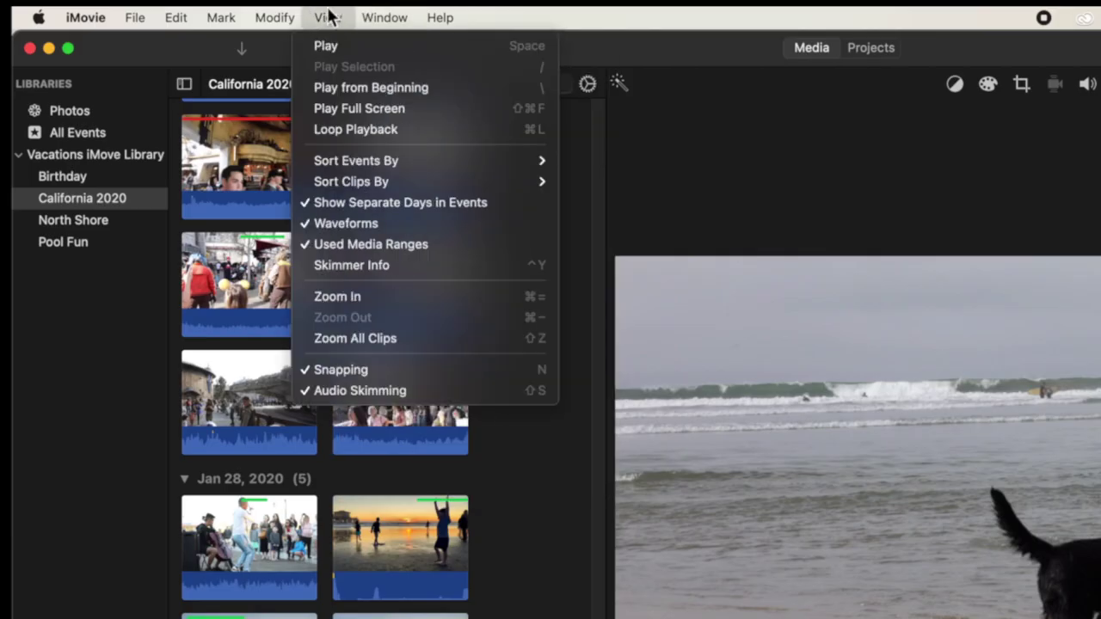
mouse_move(372, 179)
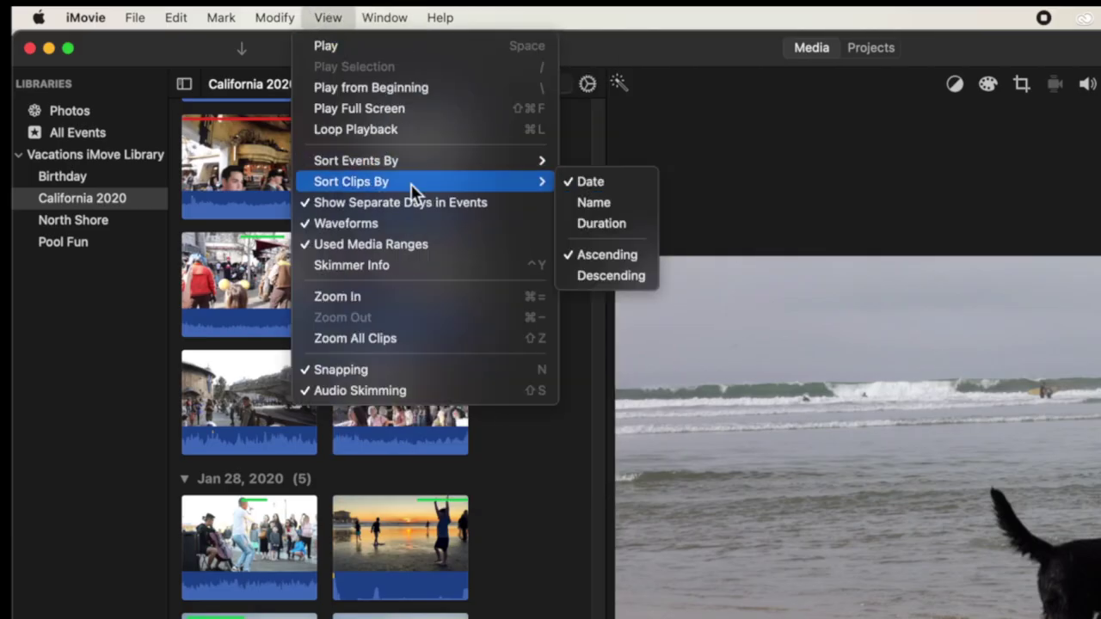
left_click(607, 205)
Step: Sort the California 2020 clips by duration
left_click(349, 17)
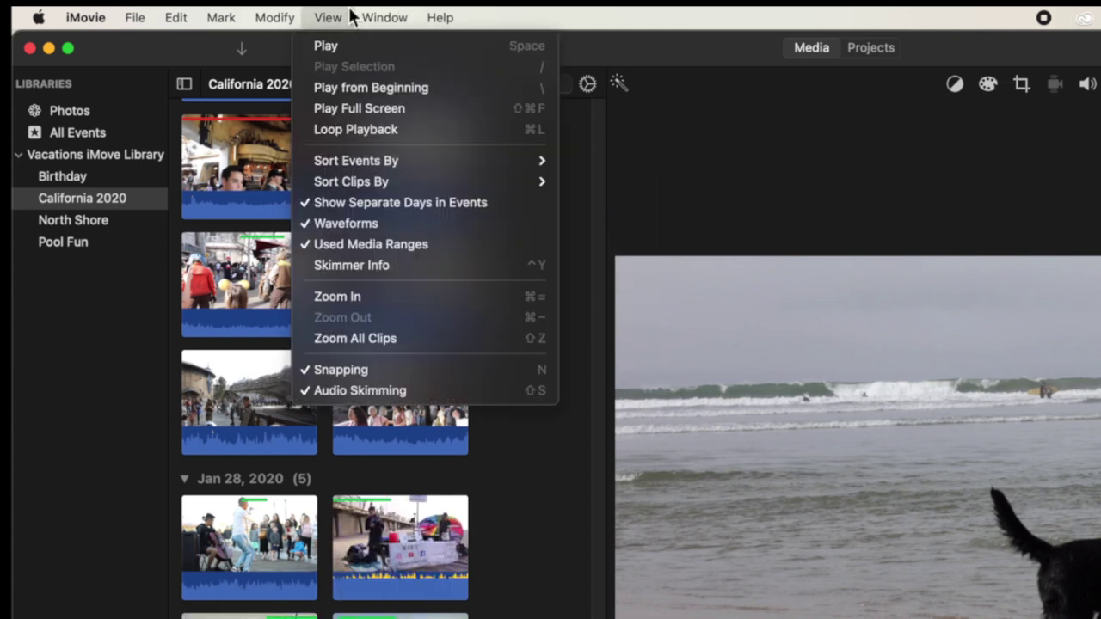
mouse_move(394, 182)
left_click(595, 223)
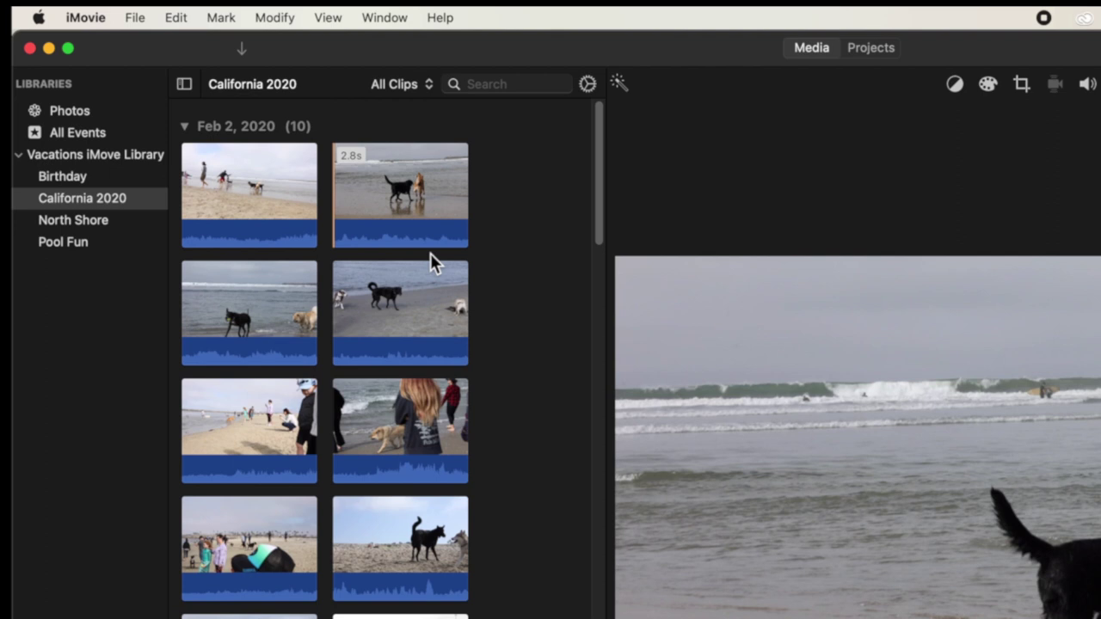
Step: Set the sorting of the California 2020 clips back to name
left_click(332, 16)
mouse_move(378, 177)
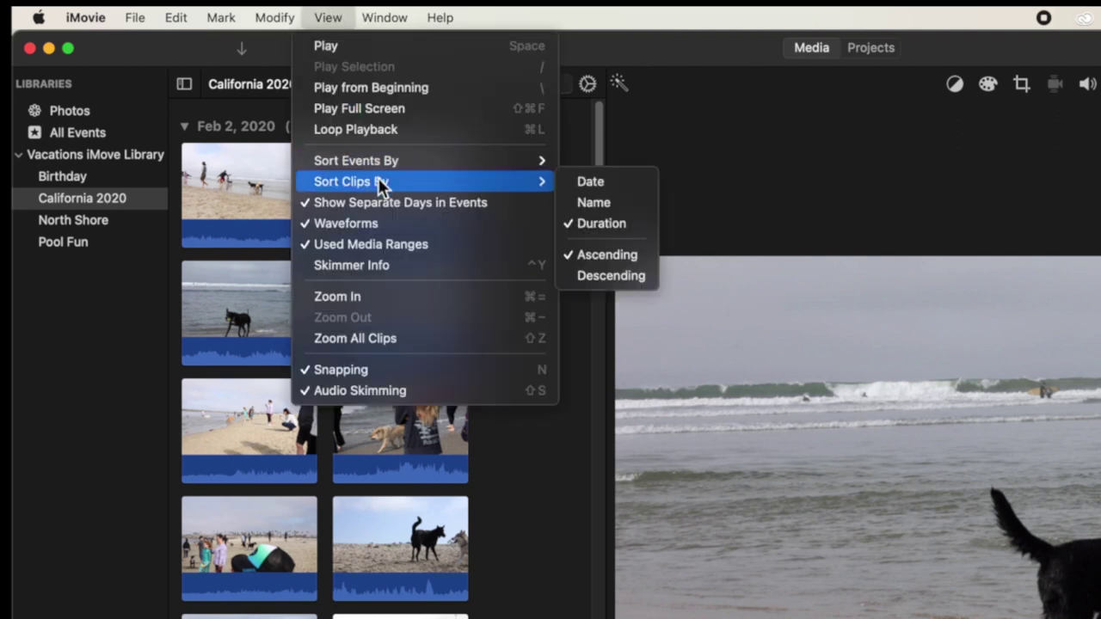
left_click(607, 206)
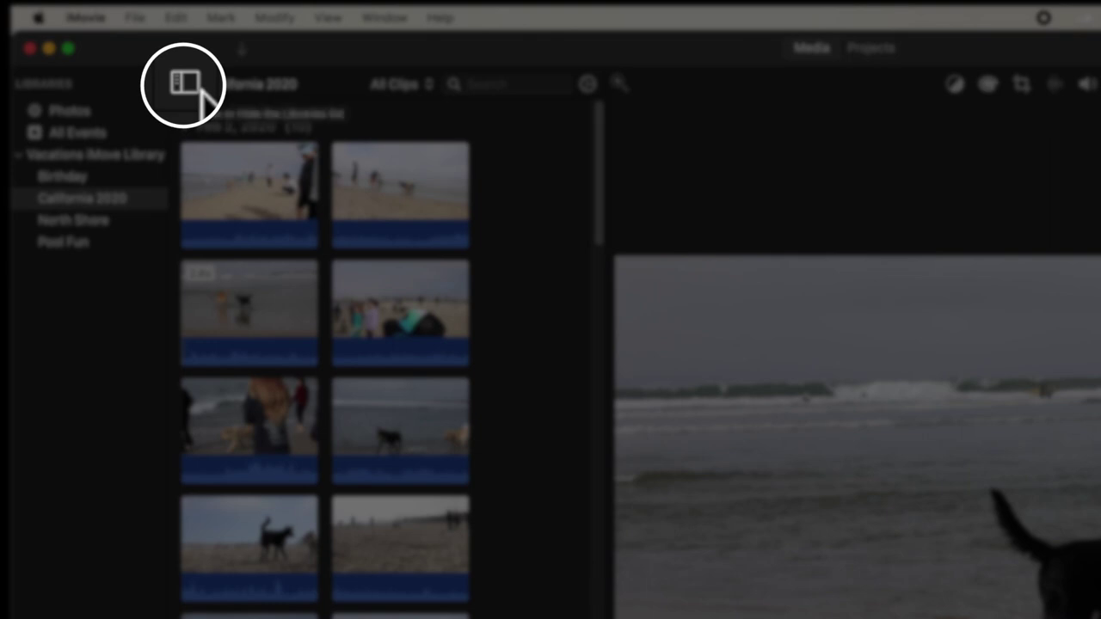
Step: Hide the Libraries list, show it again and hide it once more to browse the California 2020 clips with more room
left_click(184, 82)
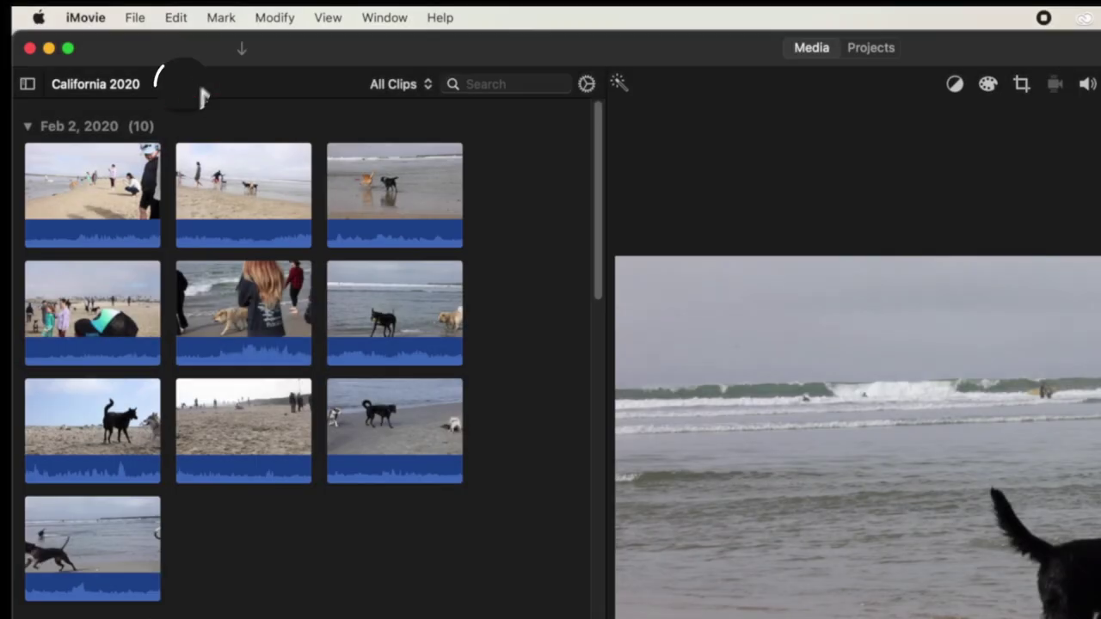
left_click(27, 84)
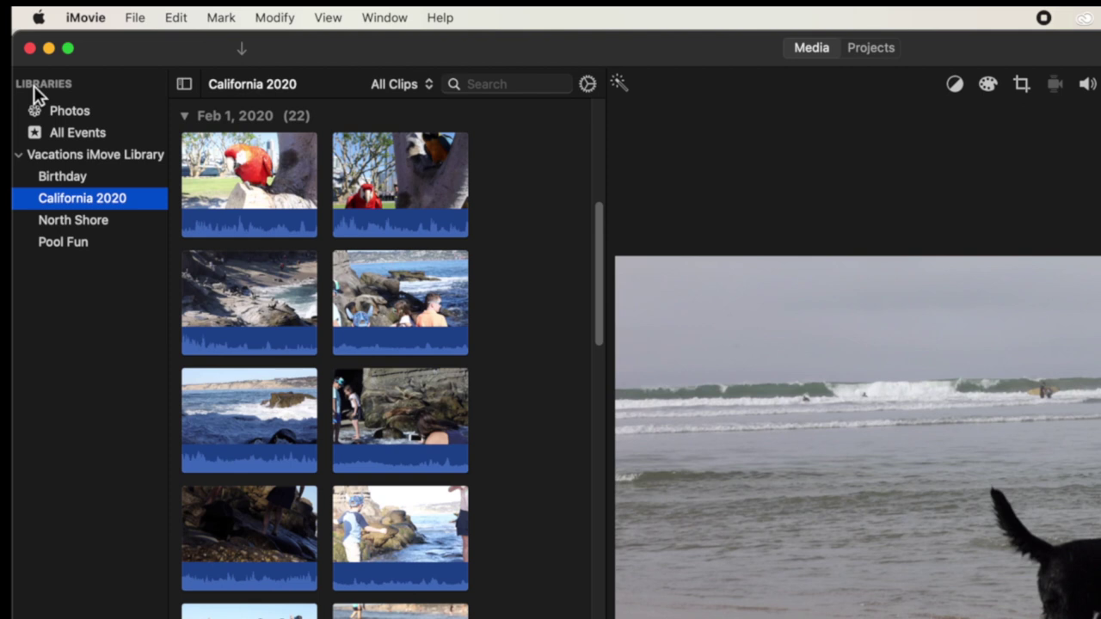
left_click(187, 86)
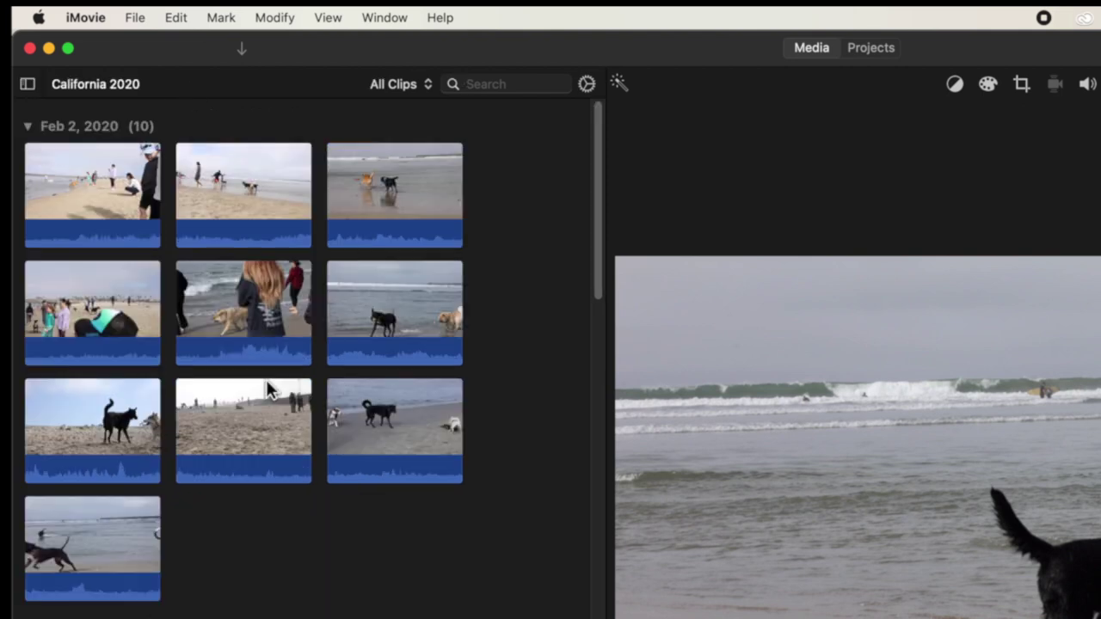
scroll(268, 388, "down", 4)
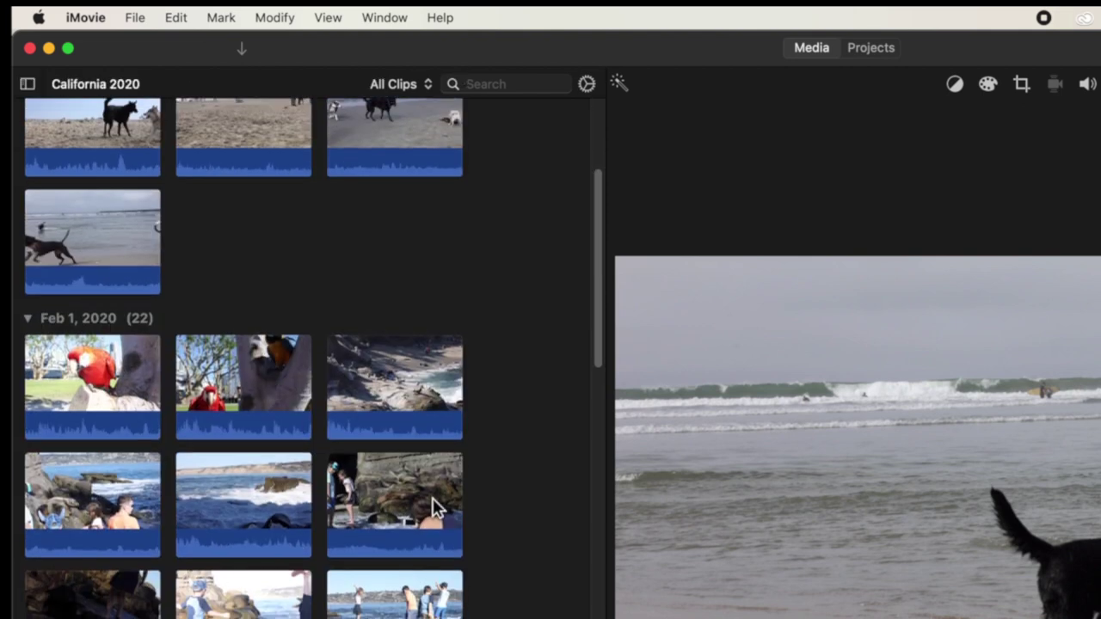
scroll(433, 498, "up", 4)
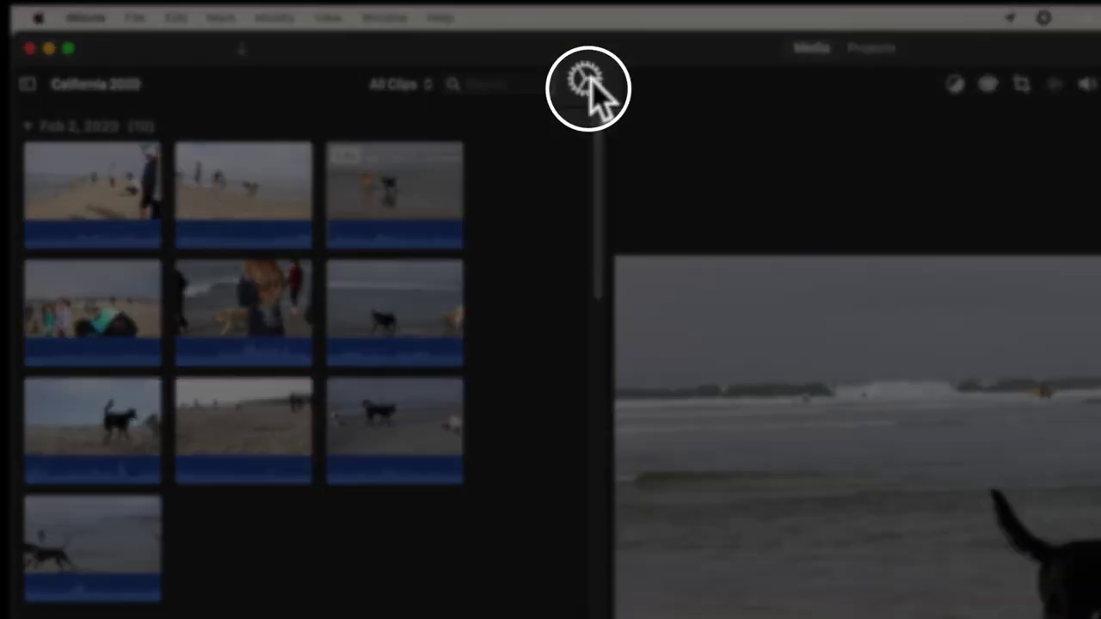
Step: Enlarge the clip thumbnails to the maximum Clip Size in the browser's display settings
left_click(586, 83)
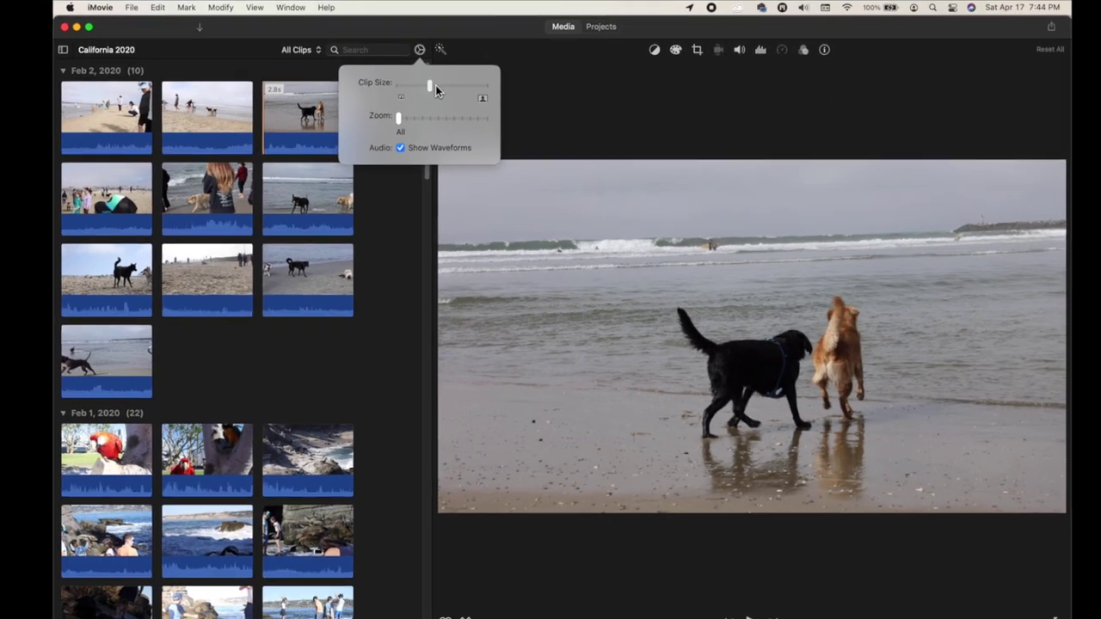
left_click_drag(594, 139, 685, 142)
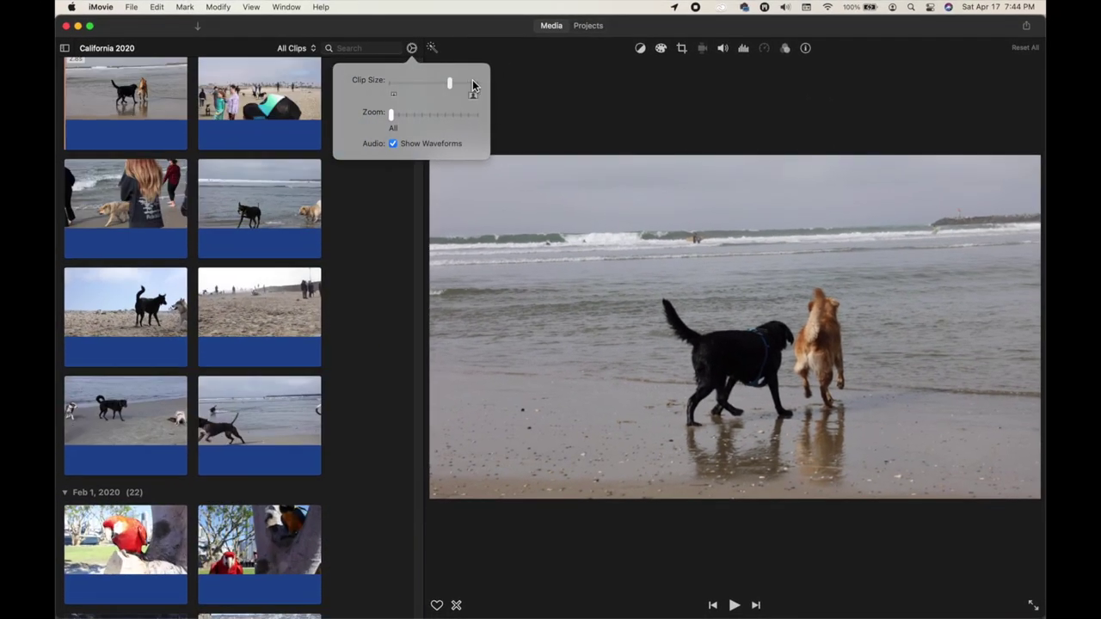
left_click_drag(473, 84, 486, 83)
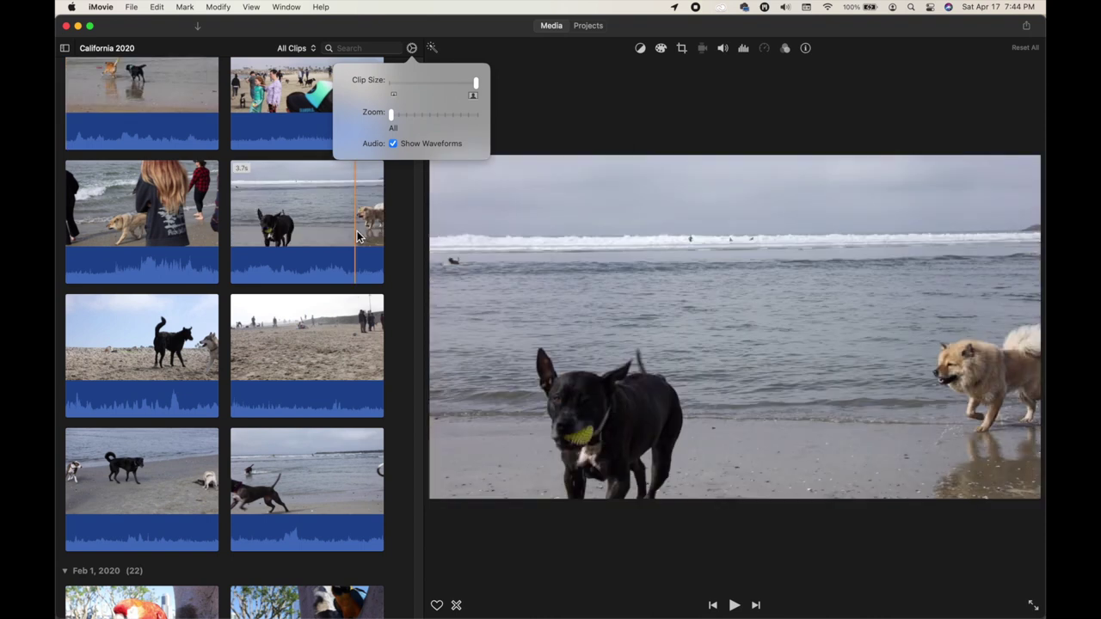
Step: Shrink the clip thumbnails to the minimum Clip Size and preview clips from Feb 1, 2020
left_click(422, 84)
left_click_drag(425, 84, 376, 86)
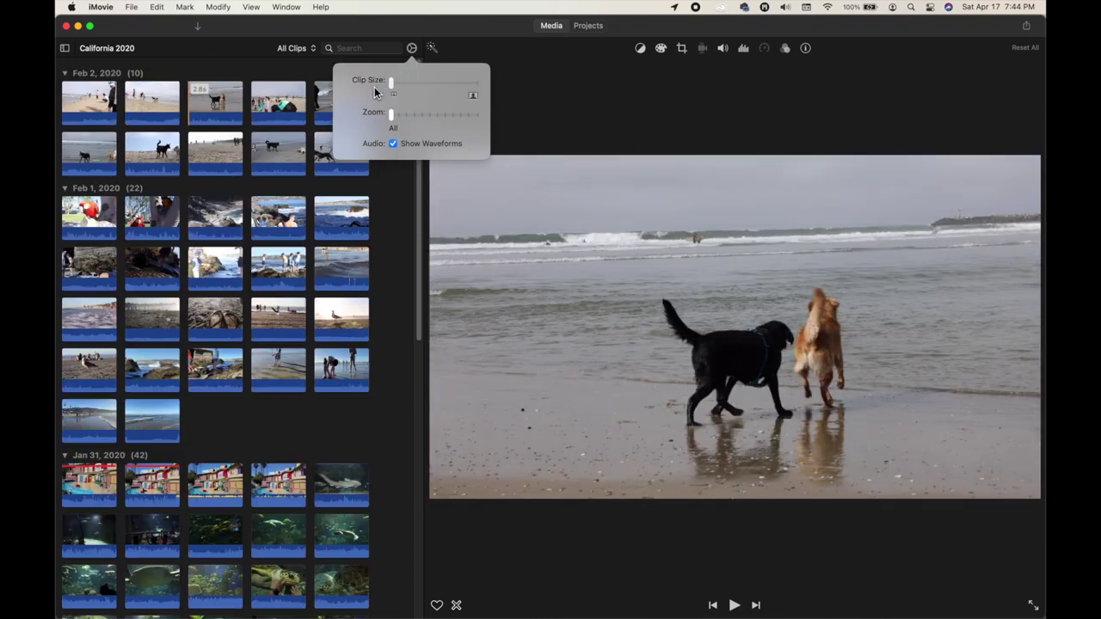
scroll(254, 259, "down", 3)
left_click(378, 256)
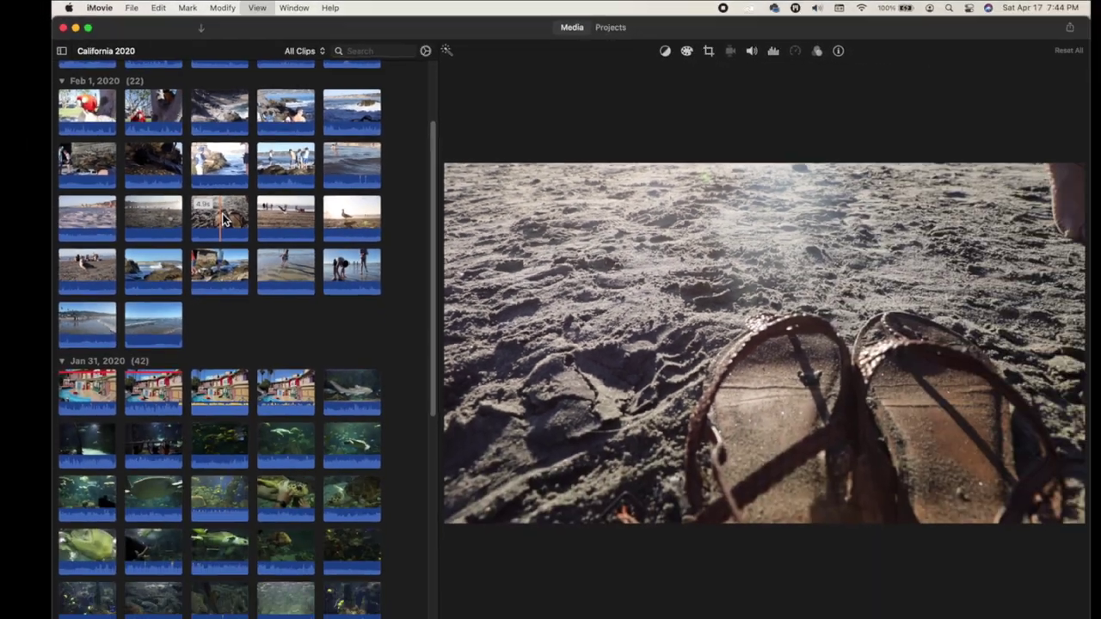
key("space")
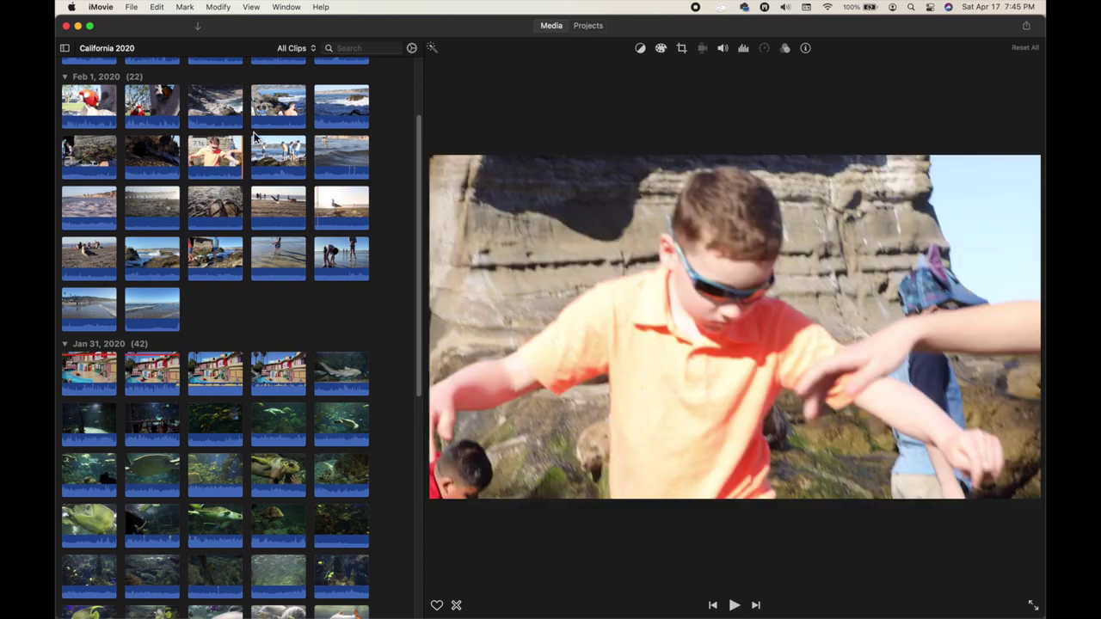
Step: Hide the audio waveforms on the California 2020 clips and show them again
left_click(411, 48)
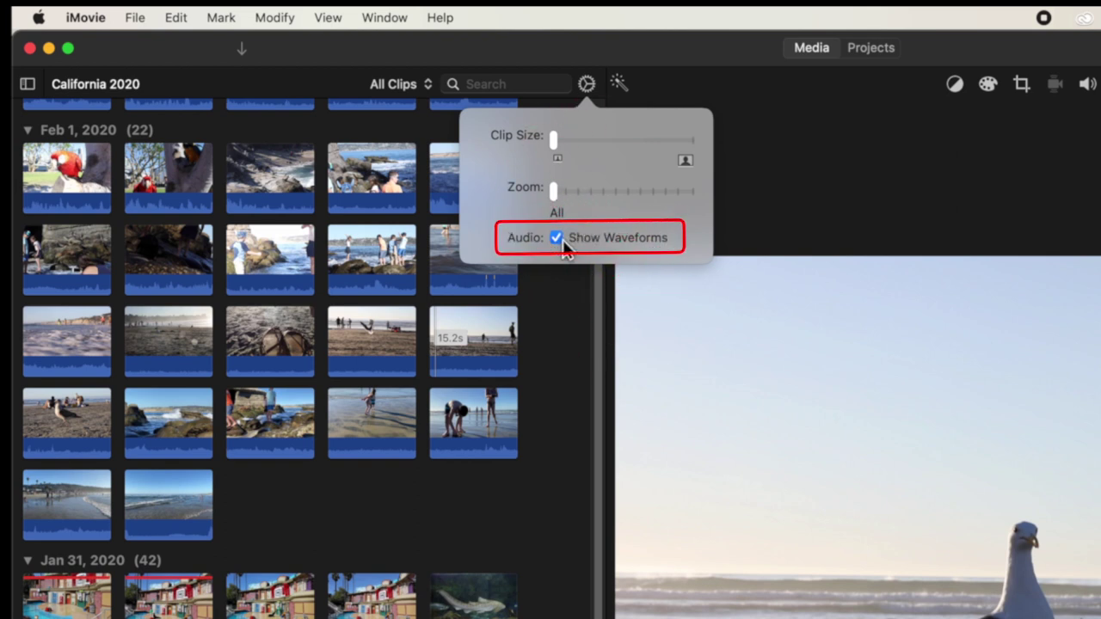
left_click(563, 242)
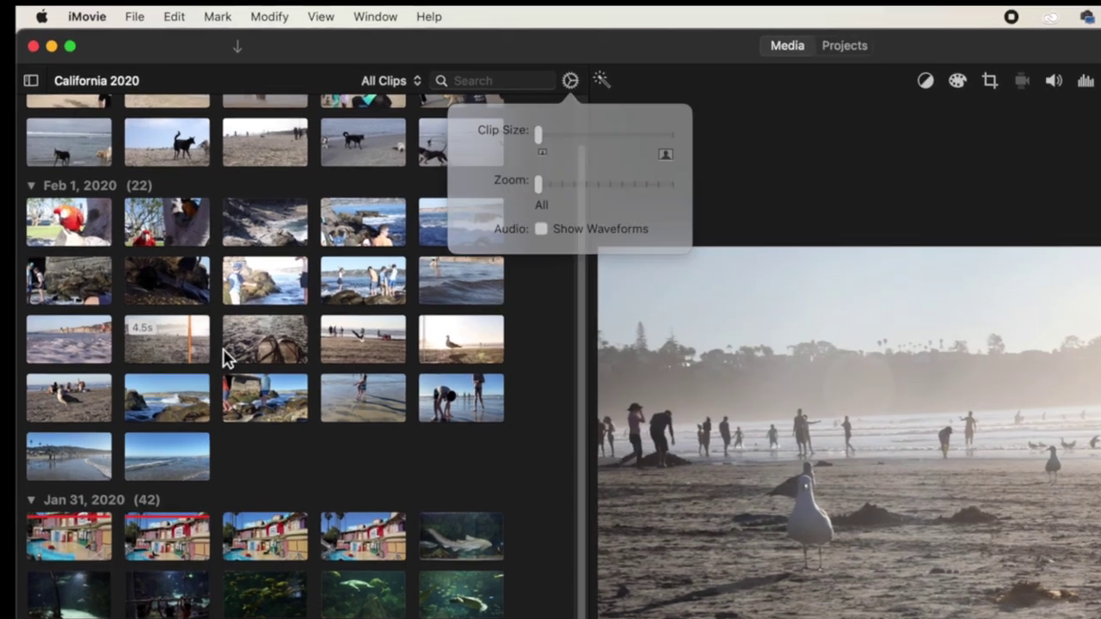
left_click(268, 354)
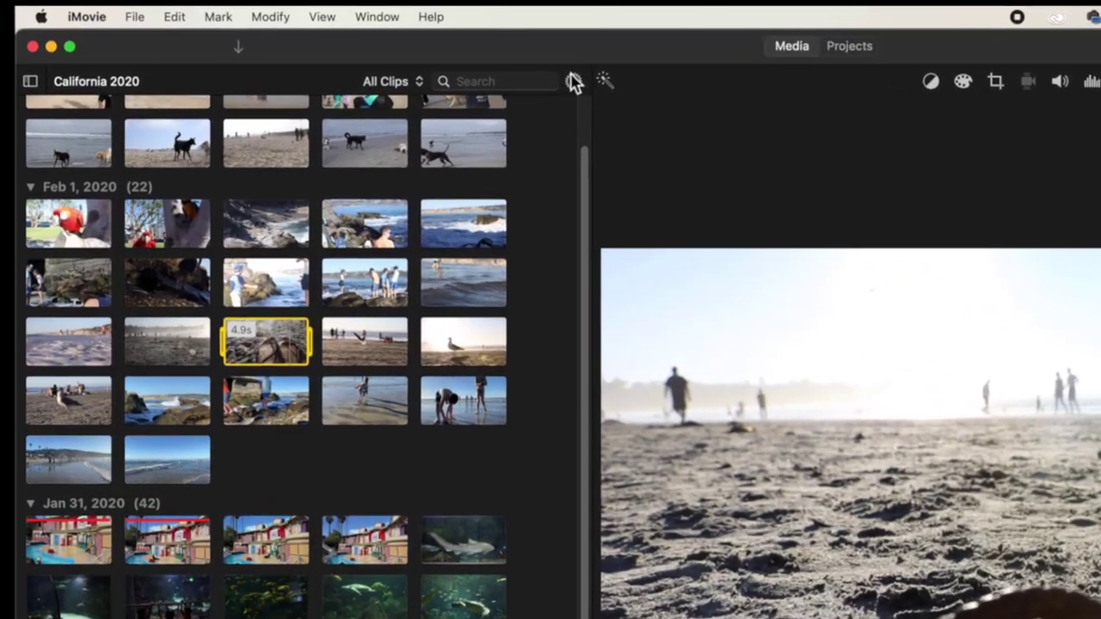
left_click(588, 84)
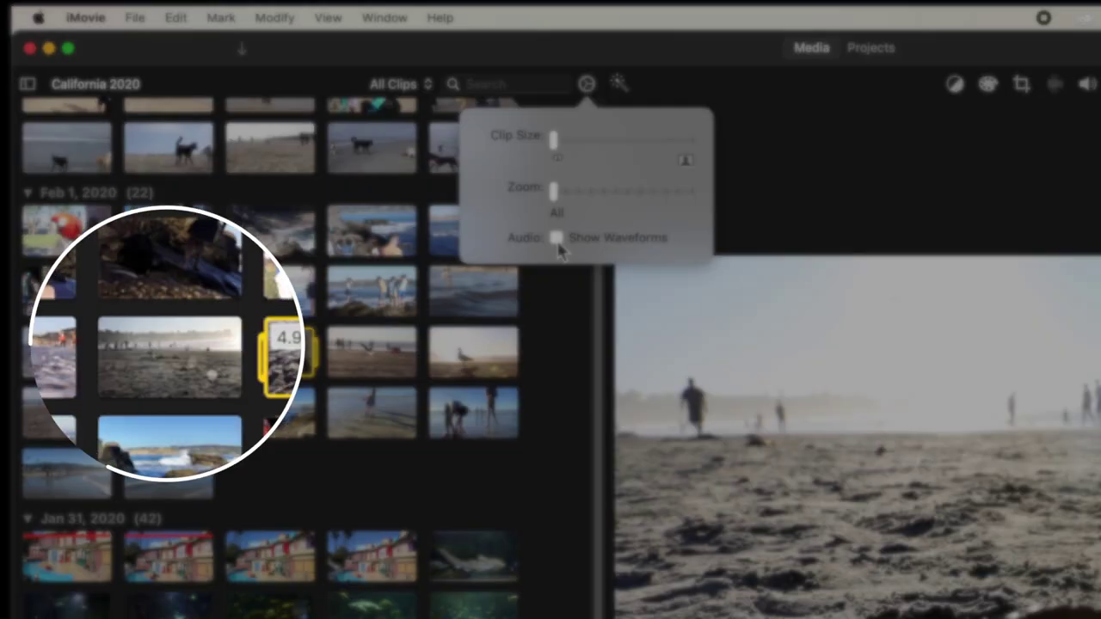
left_click(556, 239)
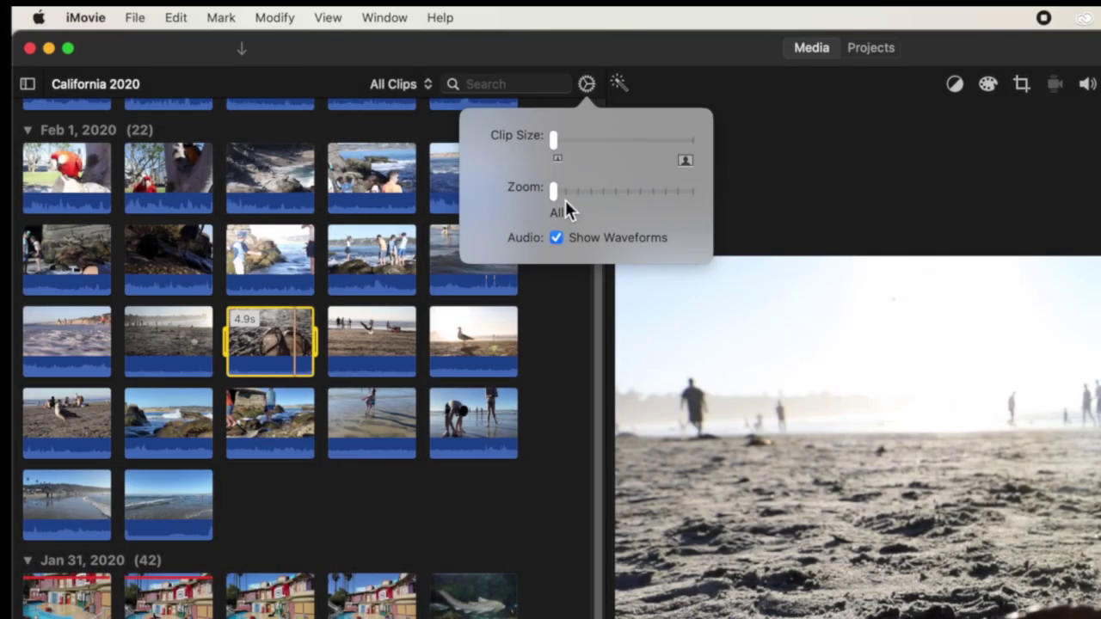
left_click(418, 290)
Step: Set the Clip Size to a medium value so three thumbnails fit in each row of the browser
scroll(418, 290, "up", 3)
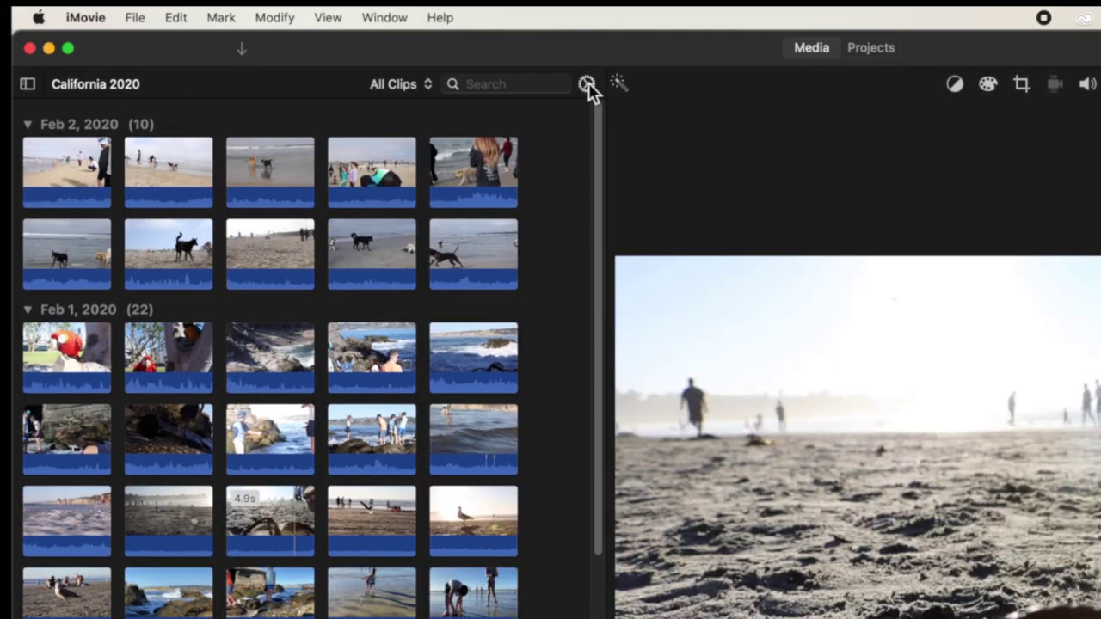
left_click(587, 83)
mouse_move(601, 139)
left_mouse_down()
mouse_move(638, 133)
mouse_move(619, 139)
left_mouse_up()
left_click(582, 361)
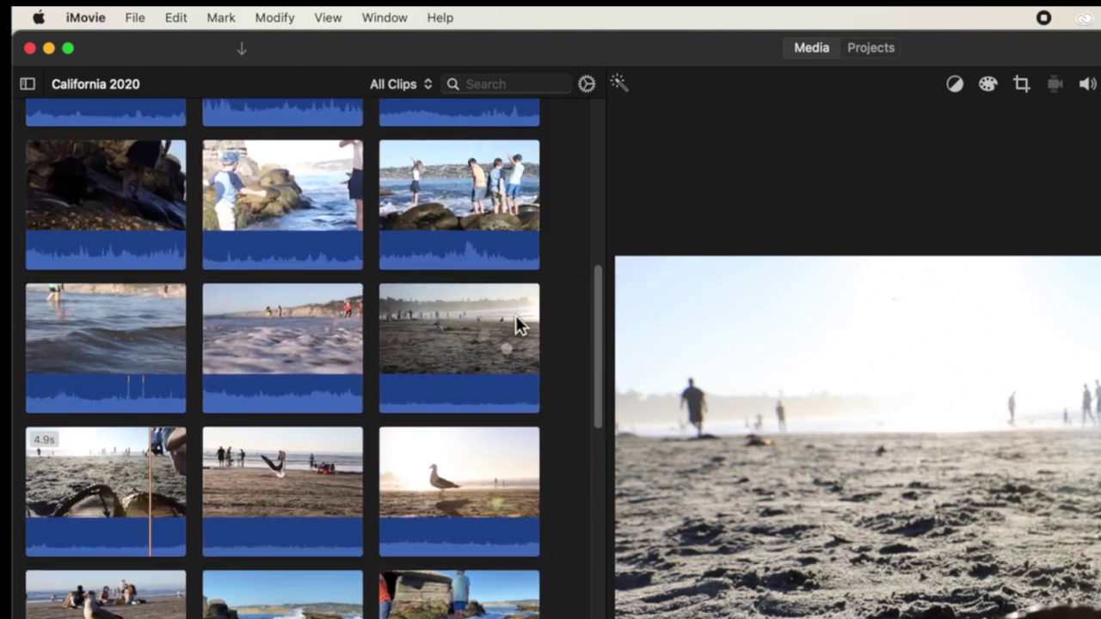
Step: Select and skim the dog clips in the Feb 2, 2020 group and browse the remaining clips
scroll(418, 314, "up", 15)
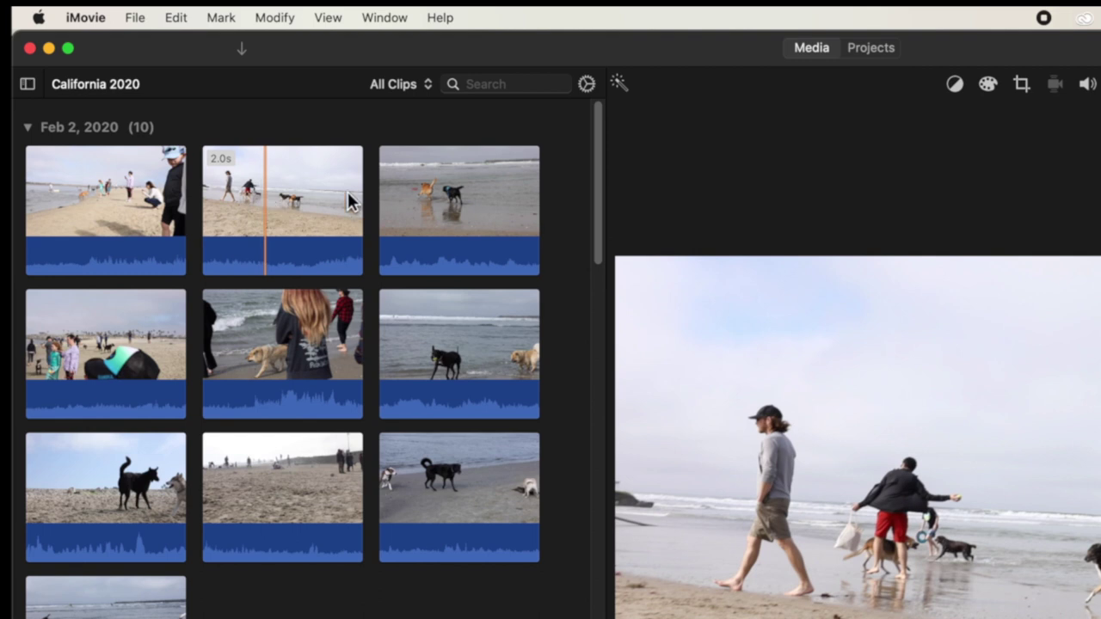
left_click(447, 202)
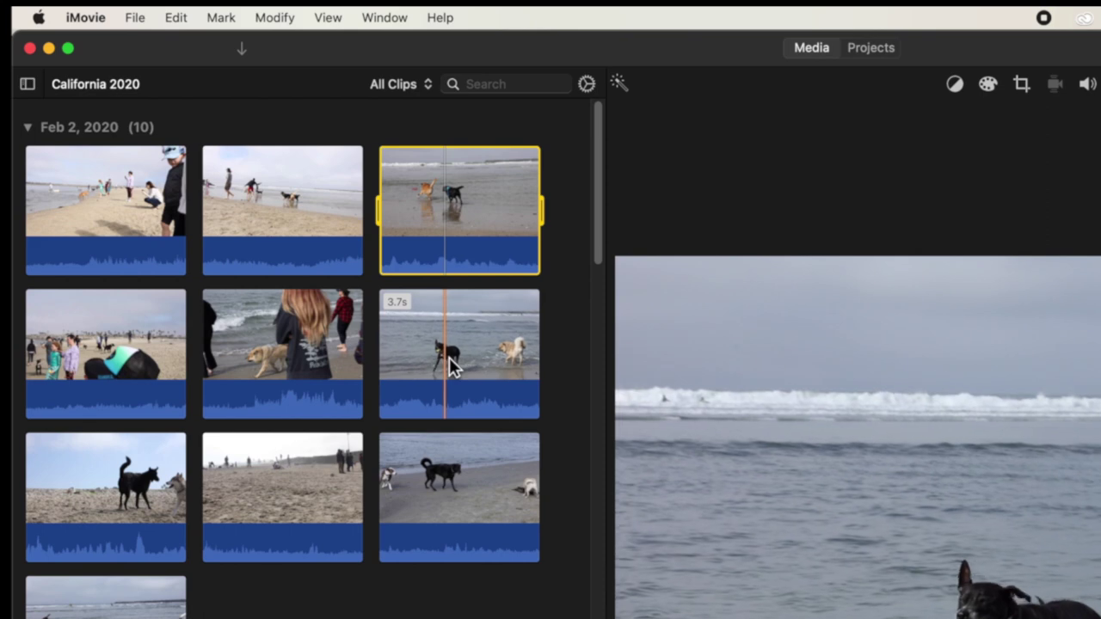
left_click(454, 368)
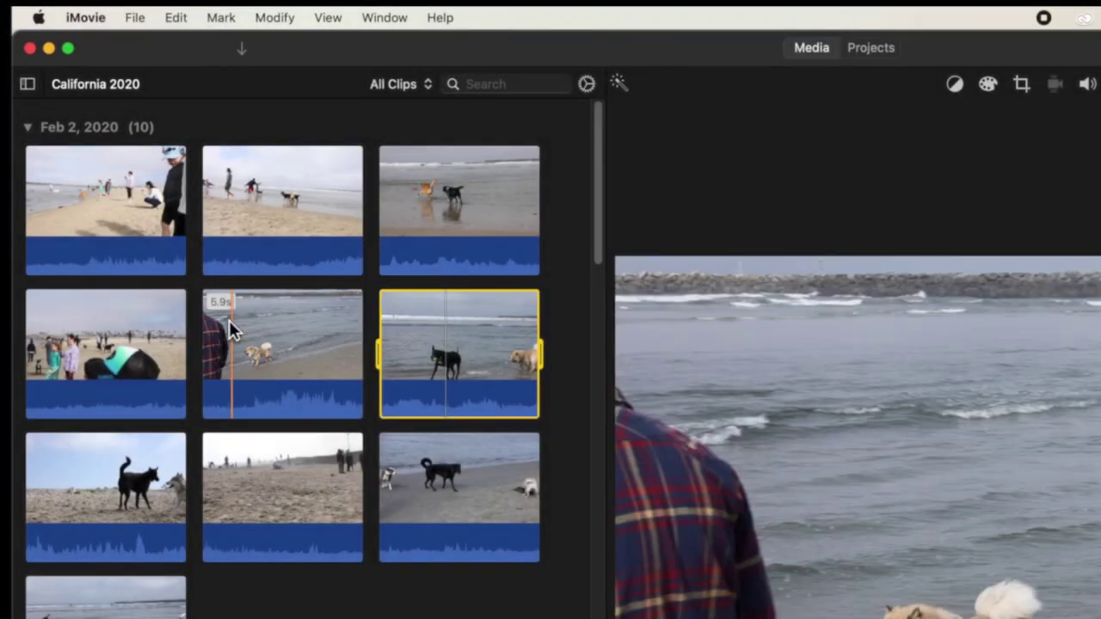
scroll(341, 485, "down", 15)
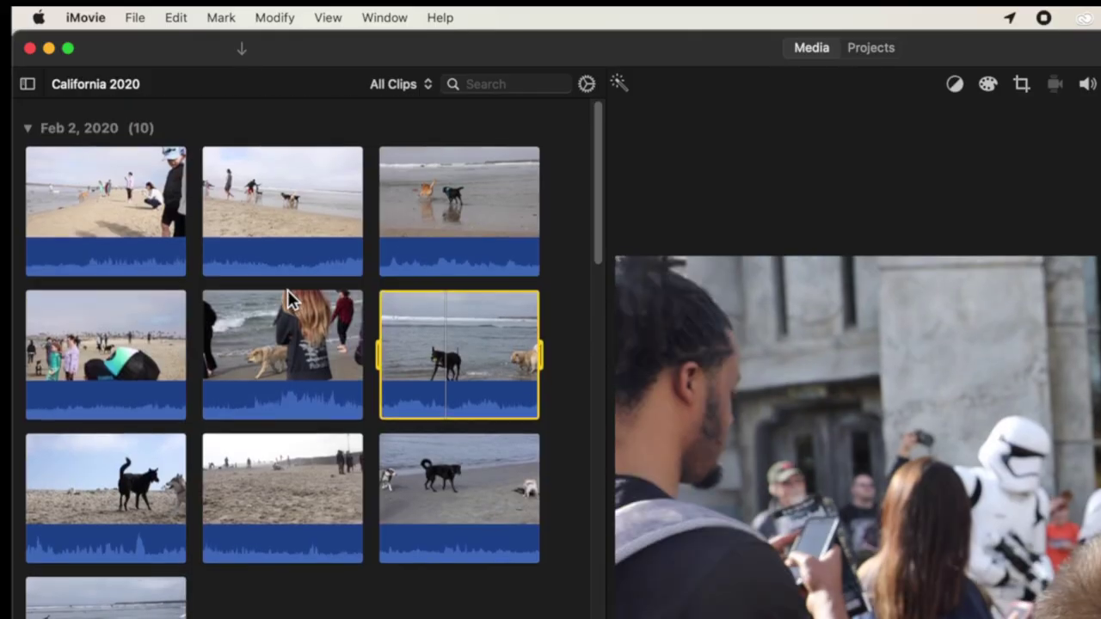
Step: Try the 5m and 10m Zoom levels for the clips and set the Zoom to 5s
left_click(587, 85)
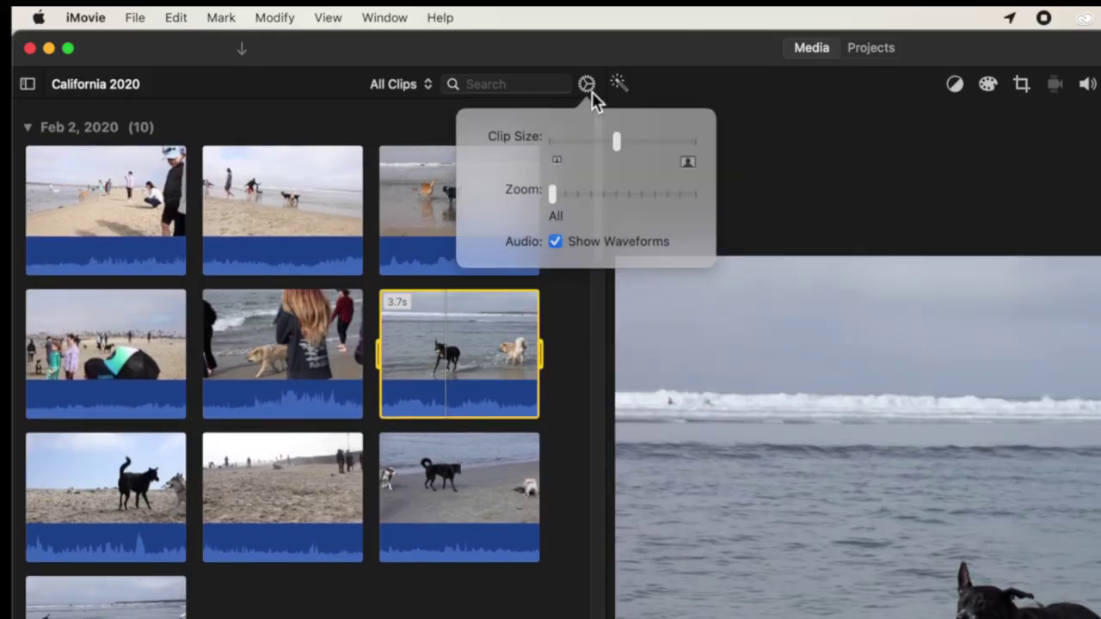
left_click_drag(566, 196, 580, 195)
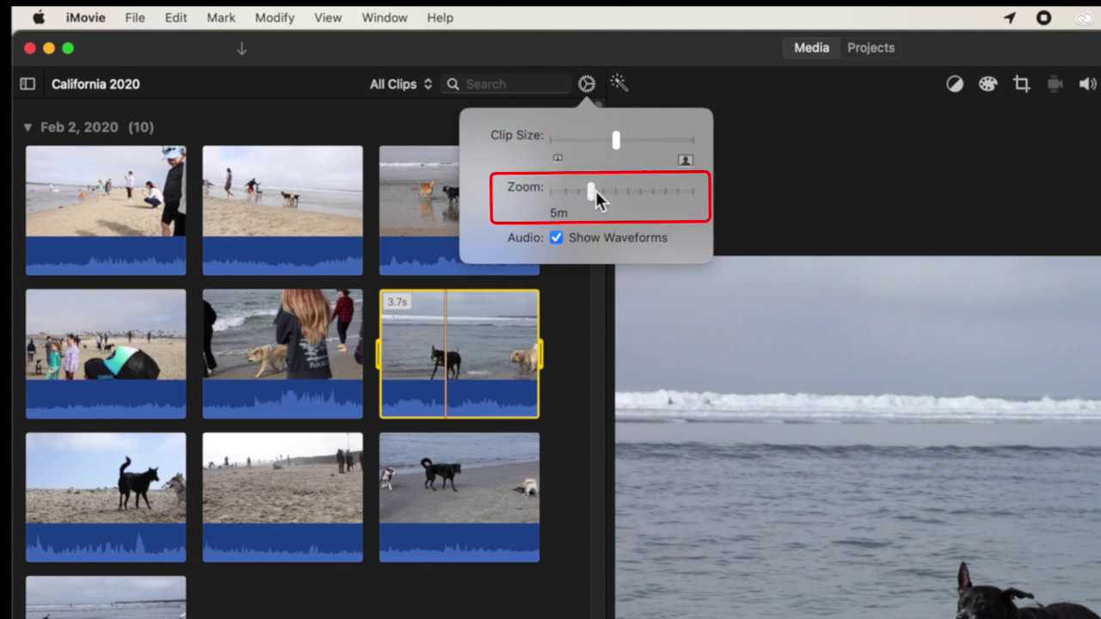
left_click_drag(542, 227, 570, 226)
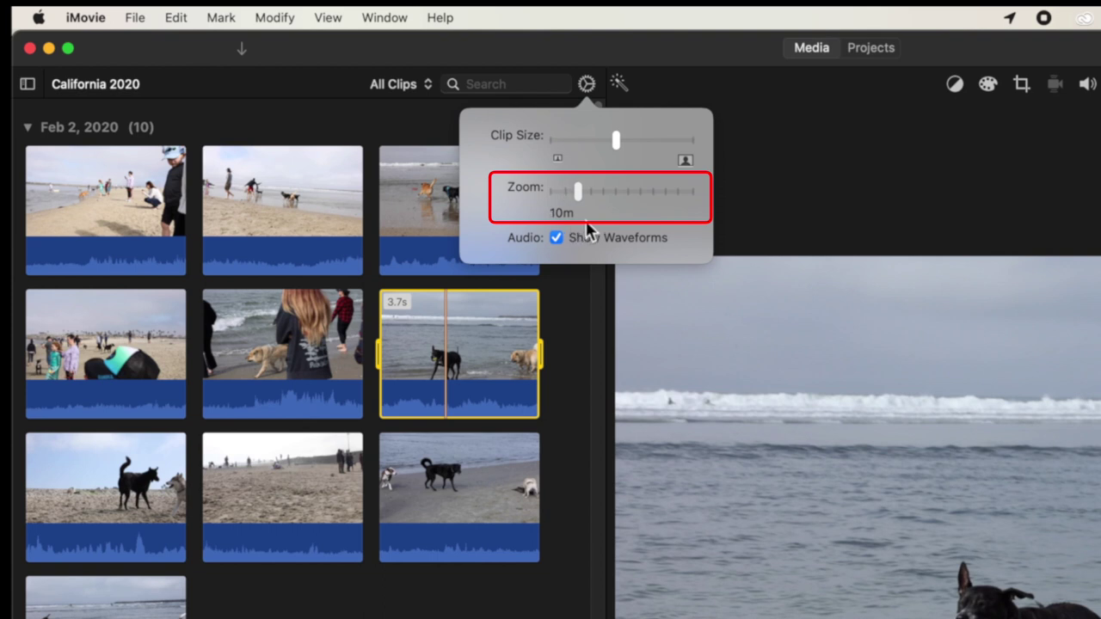
left_click_drag(607, 224, 658, 228)
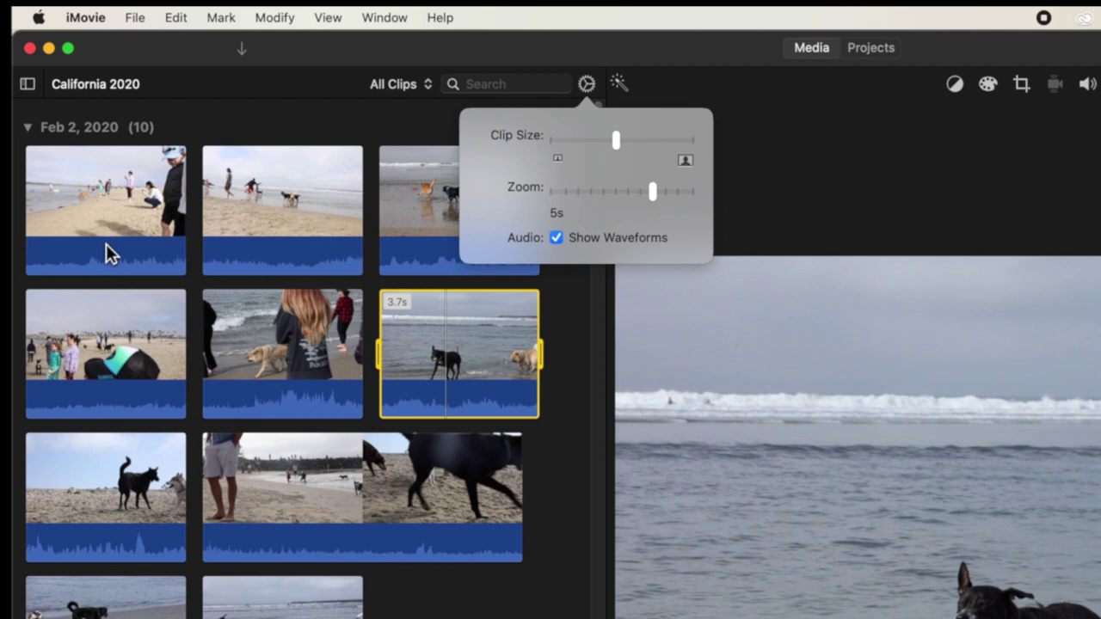
Step: Select the first Feb 2, 2020 clip and set the browser's Zoom to 2s
left_click(112, 231)
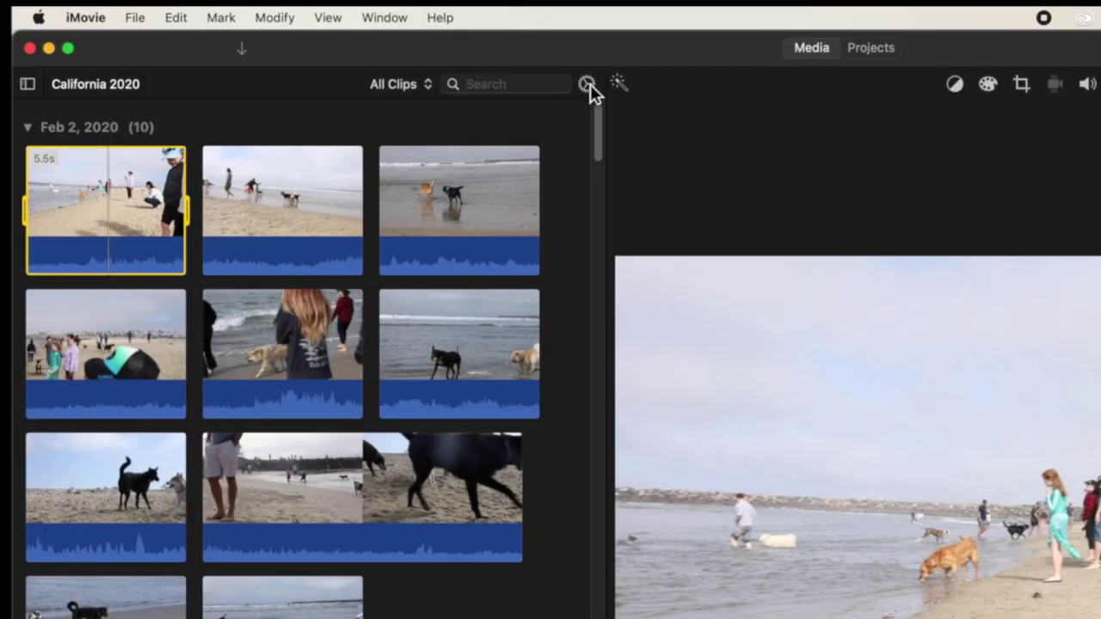
left_click(587, 85)
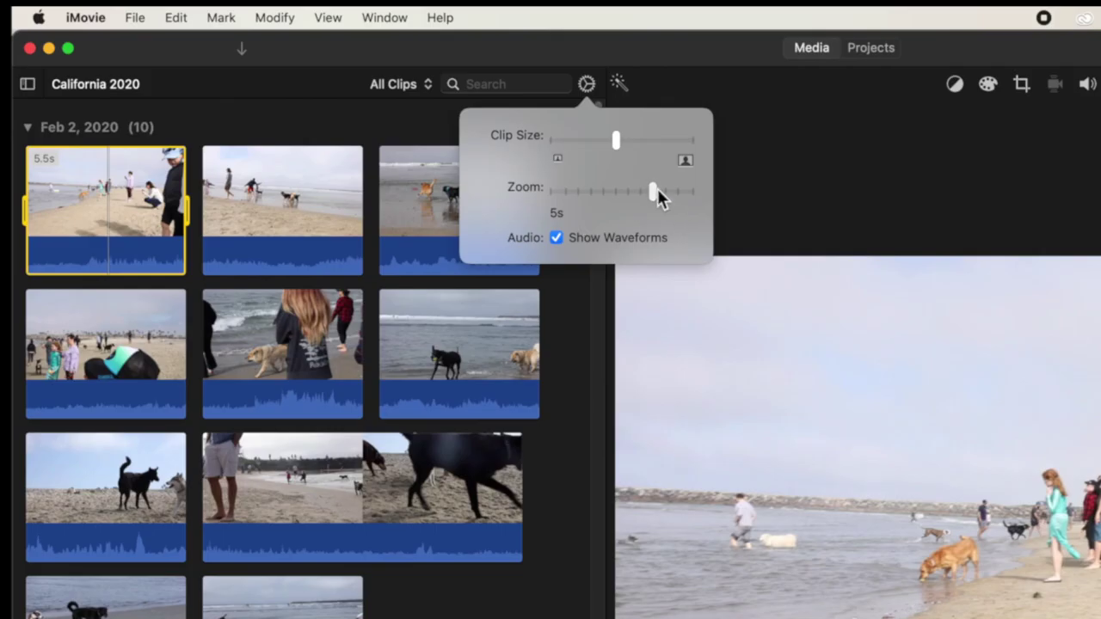
left_click_drag(655, 192, 666, 192)
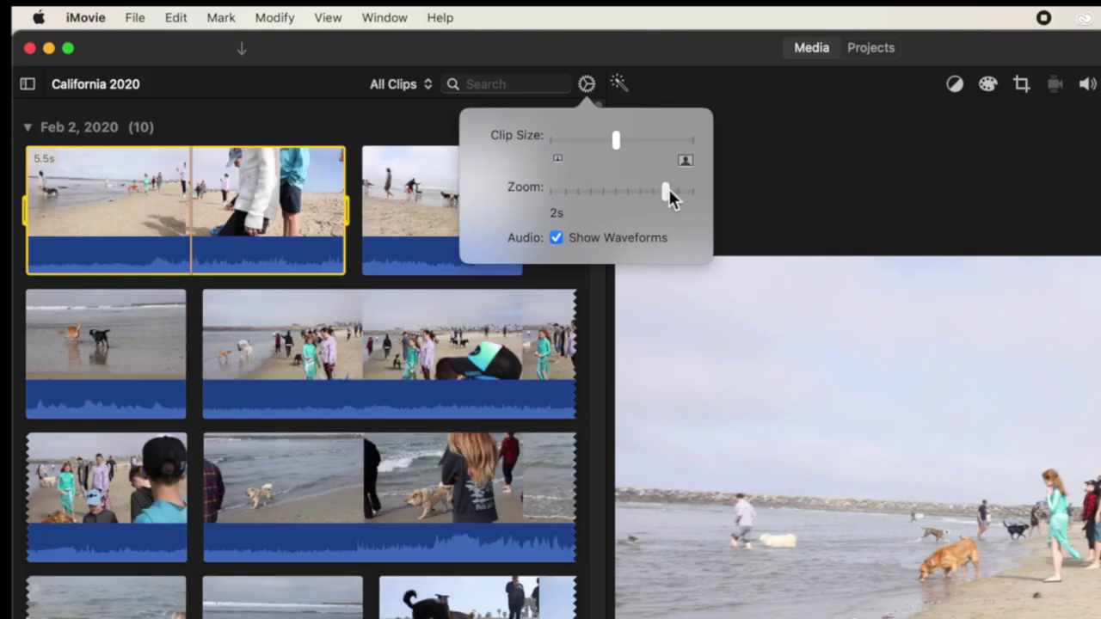
left_click(587, 291)
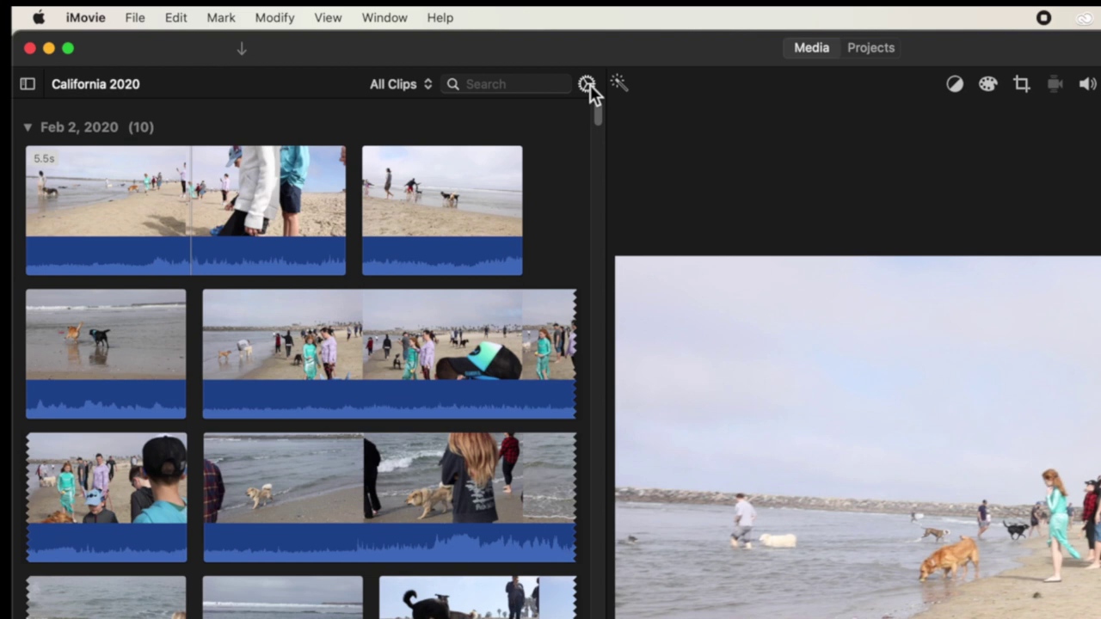
Step: Set the Zoom to 1s to spread each clip across more thumbnails
left_click(586, 85)
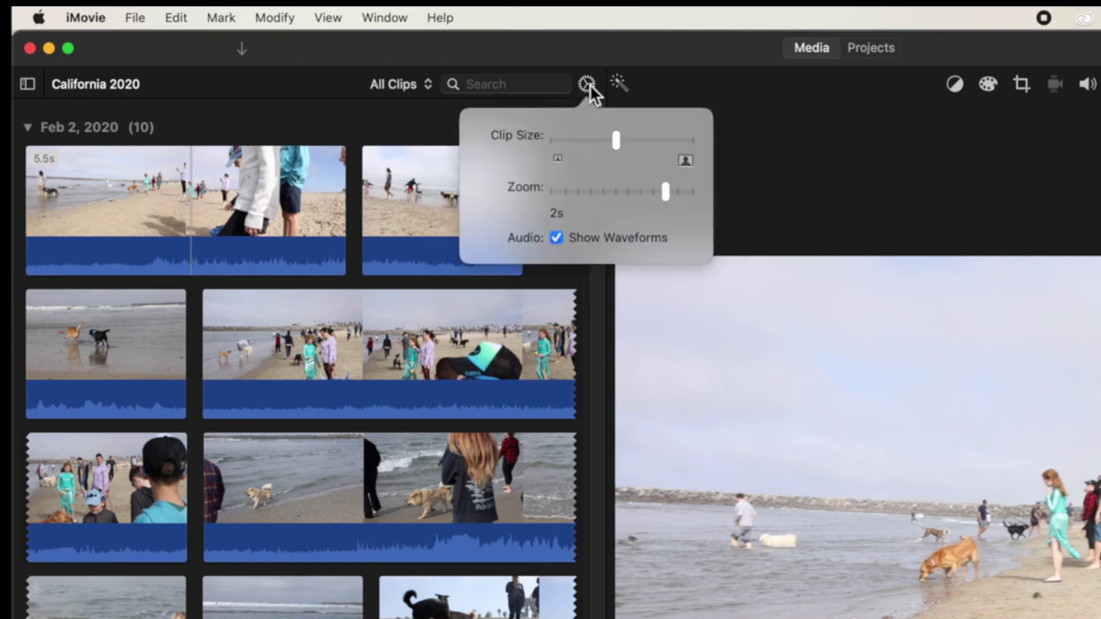
left_click_drag(667, 187, 678, 188)
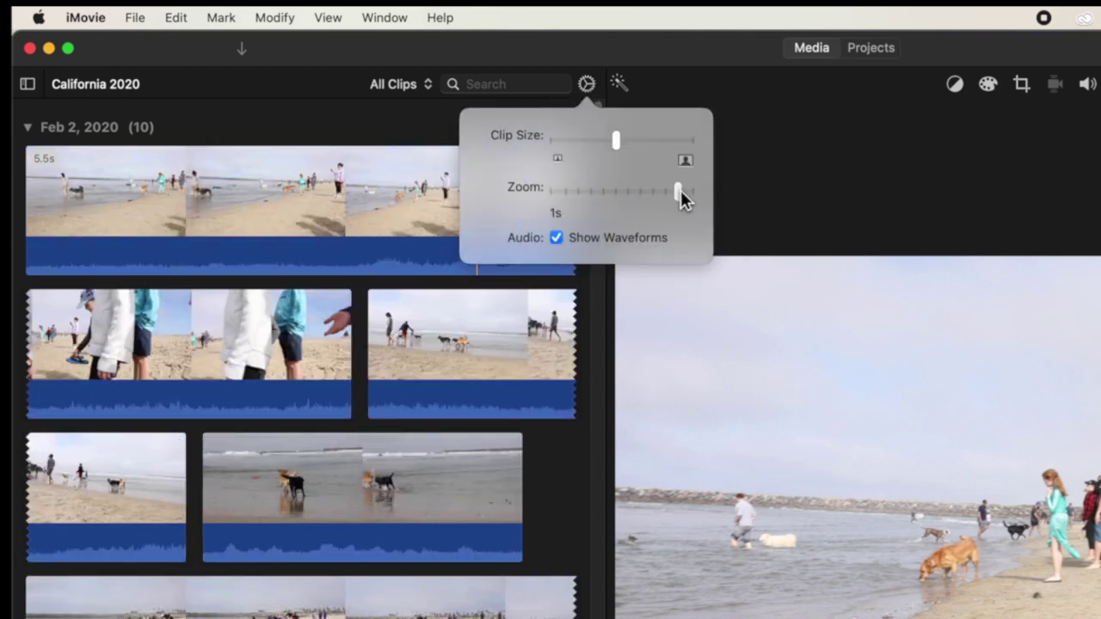
left_click(603, 310)
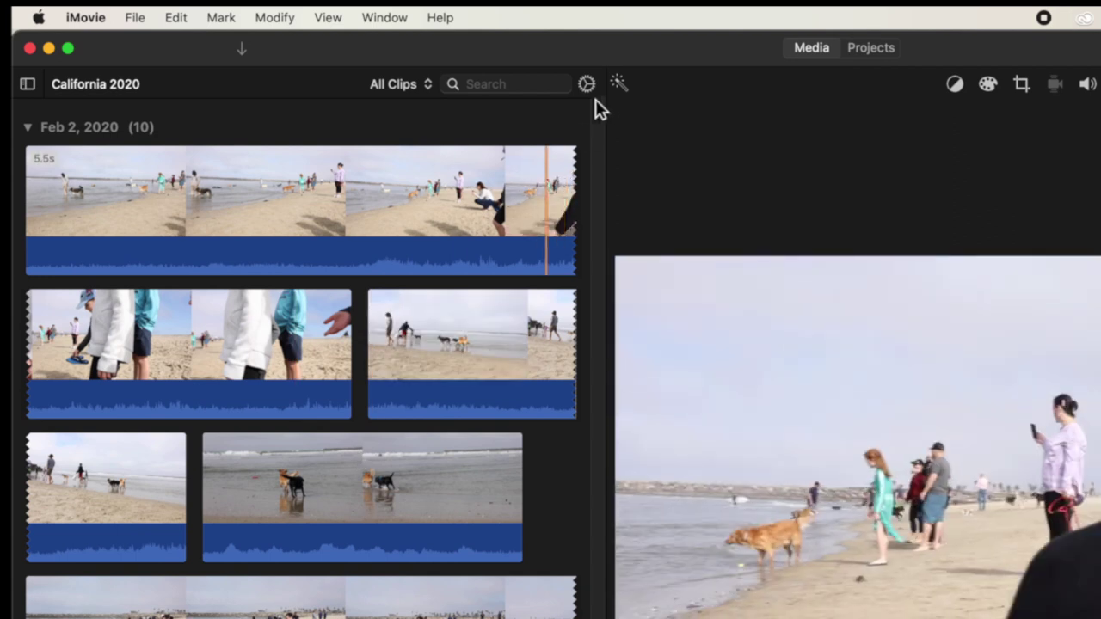
Step: Change how the California 2020 clips are sorted, without separating them by day
left_click_drag(599, 111, 531, 12)
left_click(327, 18)
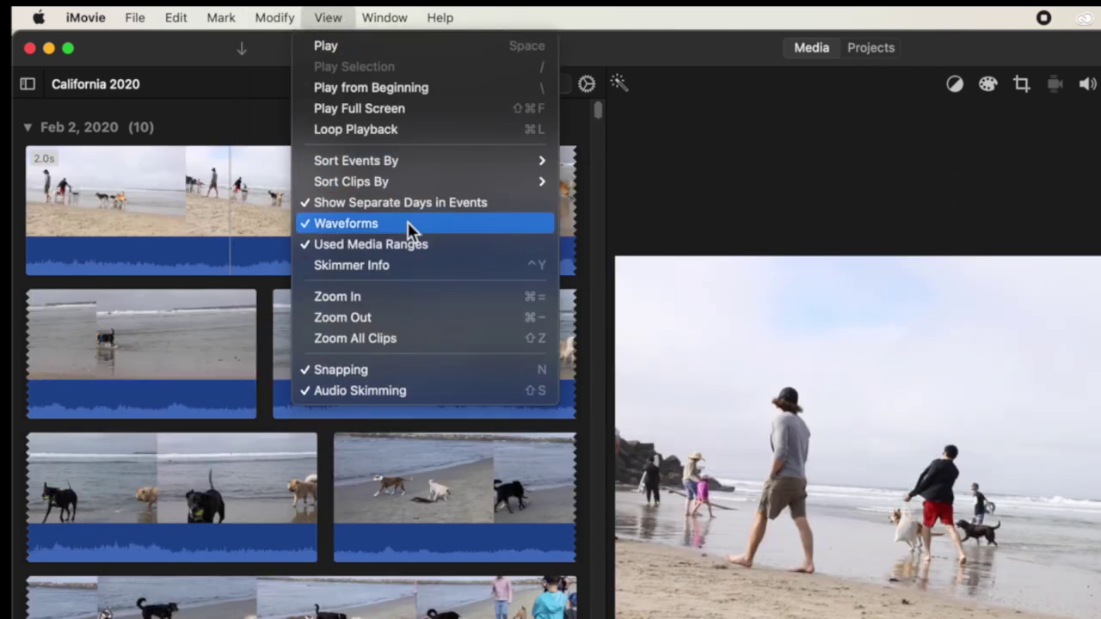
mouse_move(410, 184)
left_click(609, 276)
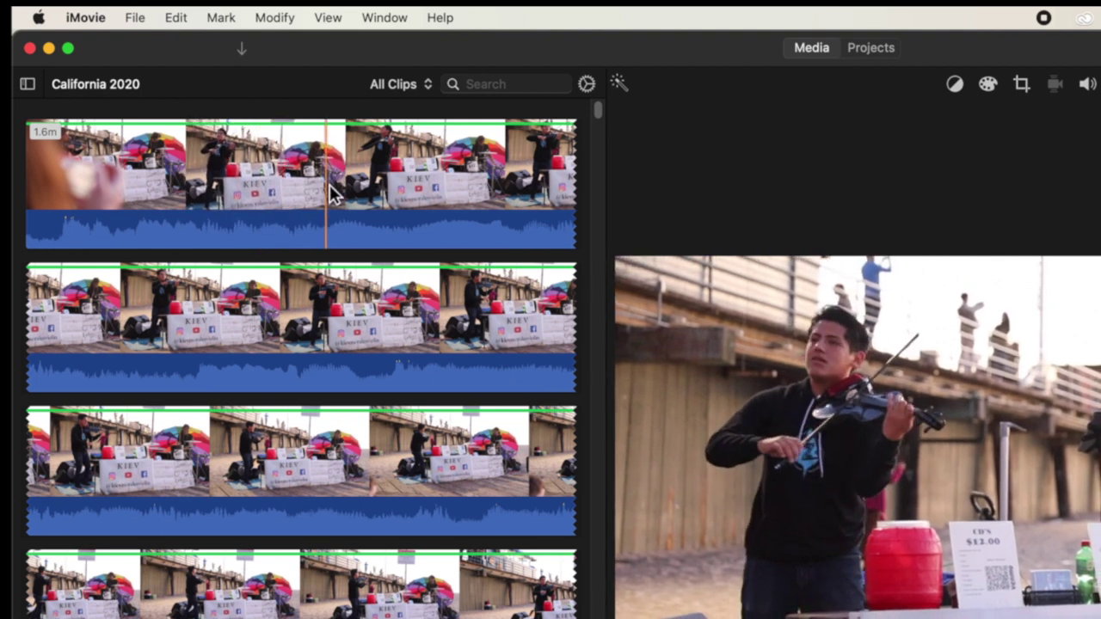
Step: Turn off Audio Skimming for the clips
left_click(329, 17)
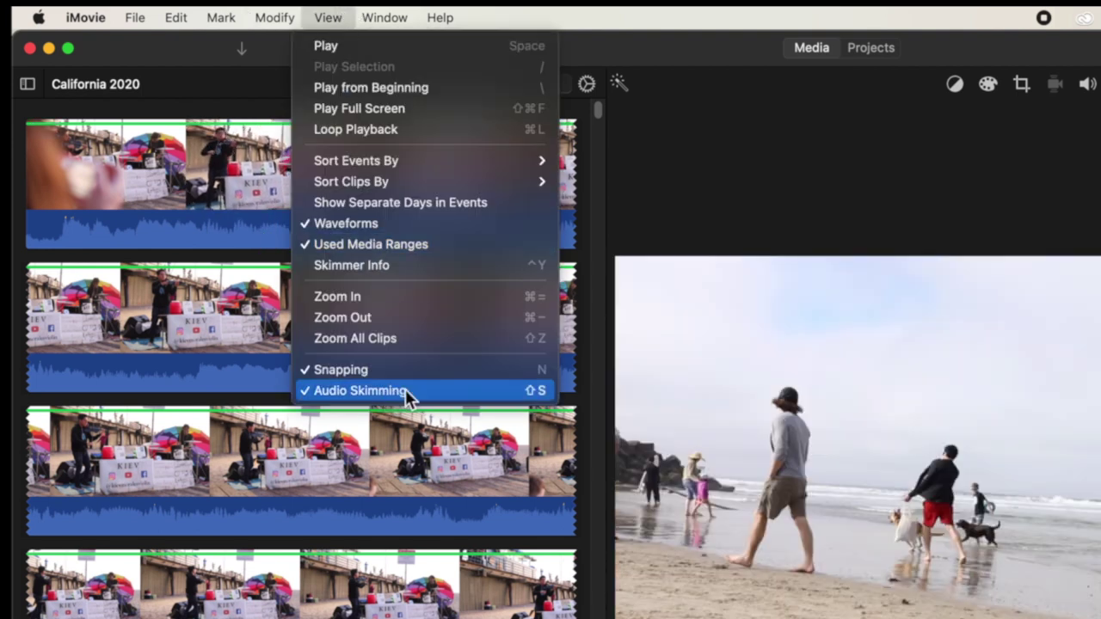
left_click(360, 391)
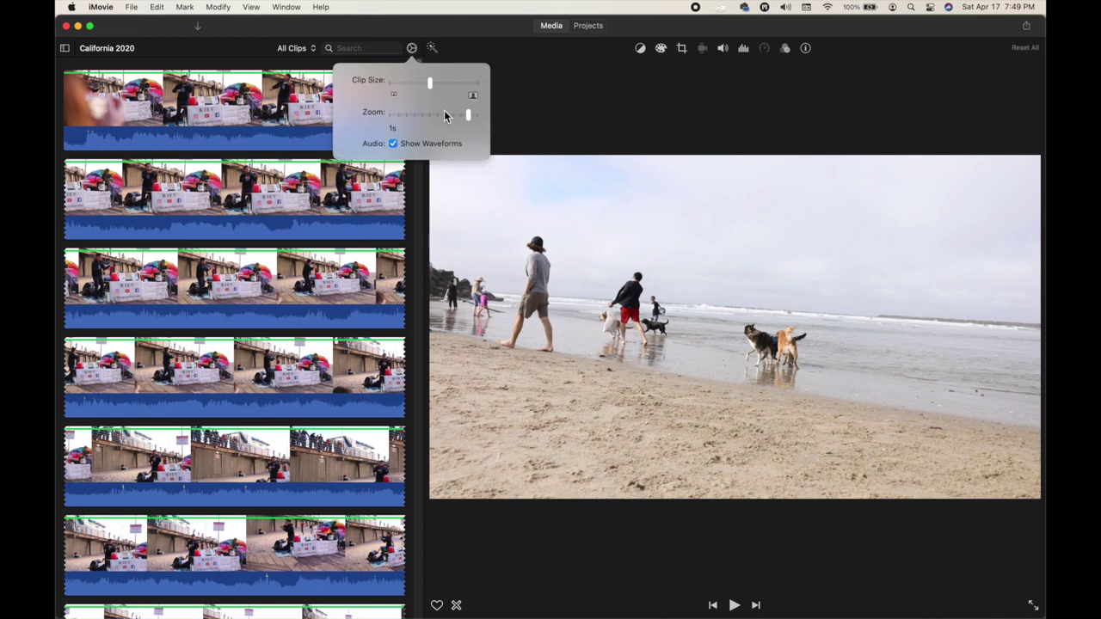
Step: Set the browser's Zoom to its maximum of ½s
left_click_drag(461, 117, 488, 117)
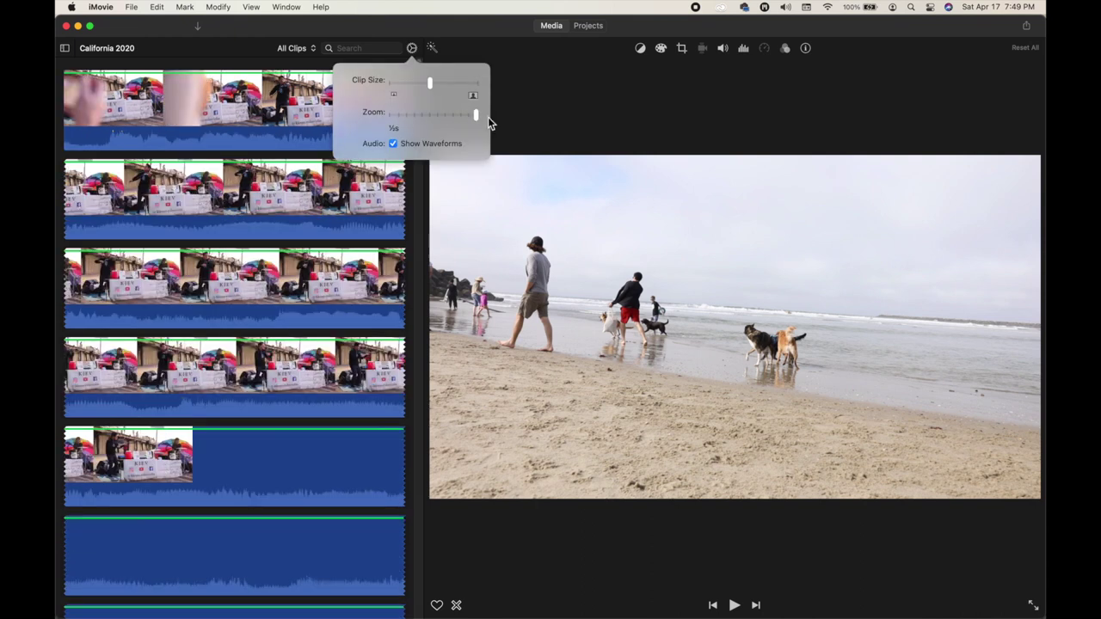
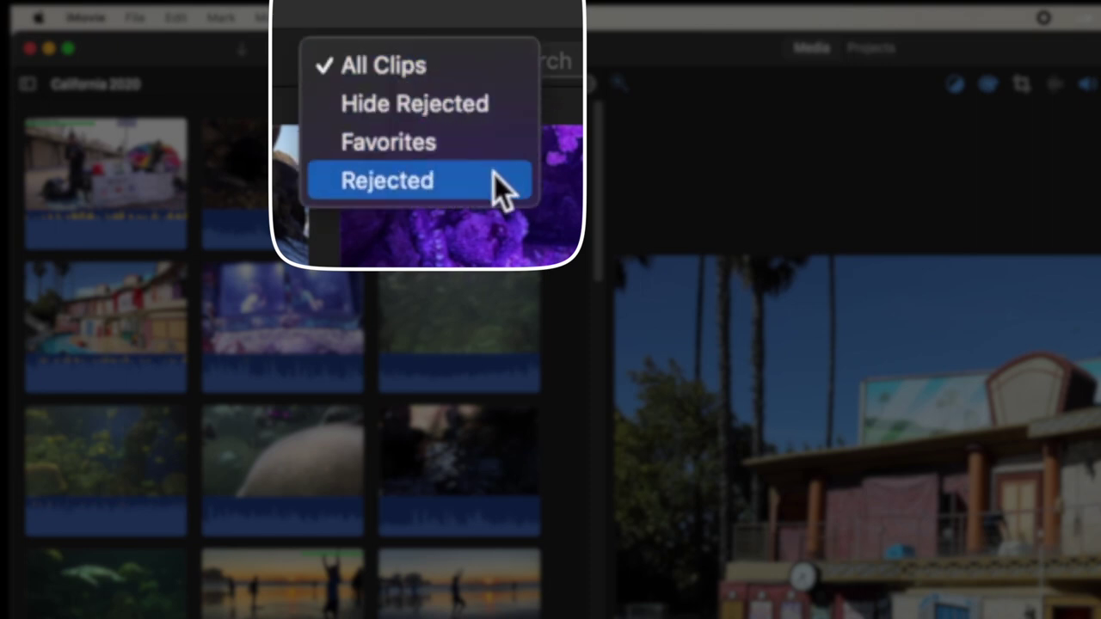
Step: Review the clip filter options and keep All Clips displayed
left_click(270, 68)
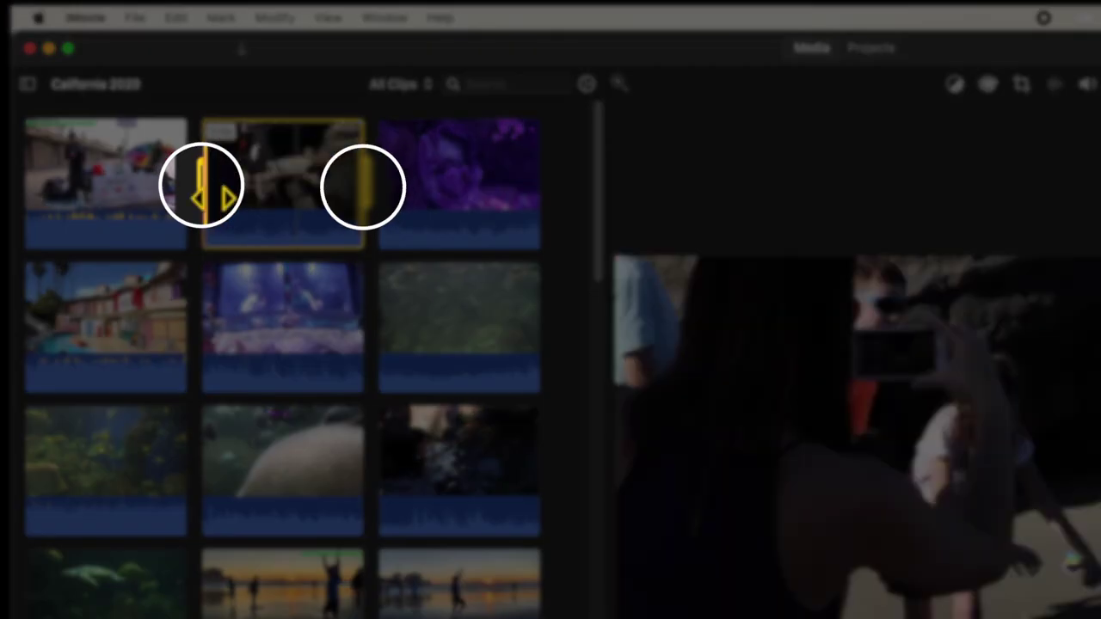
Step: Try selecting only a middle range of the 1.1m rocky shore clip and reselect the whole clip
left_click_drag(203, 185, 232, 185)
left_click_drag(372, 191, 267, 191)
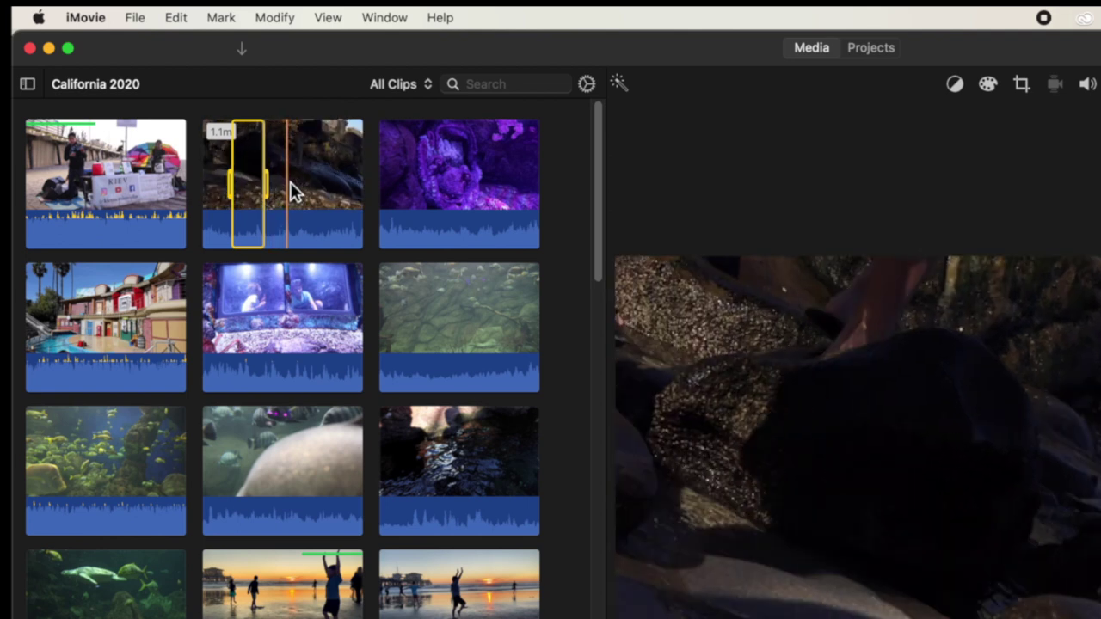
left_click(293, 193)
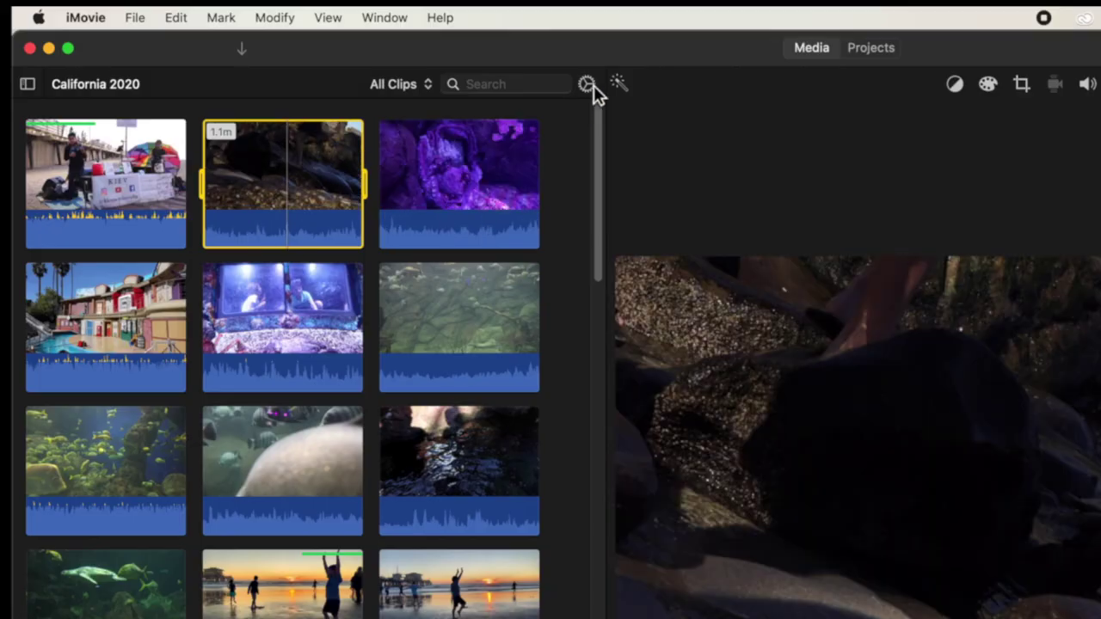
Step: Set the browser's Zoom to 5s and bring the expanded 1.1m rocky shore clip into view
left_click(589, 84)
left_click_drag(600, 191, 652, 191)
scroll(355, 505, "down", 3)
scroll(354, 499, "down", 6)
left_click(462, 244)
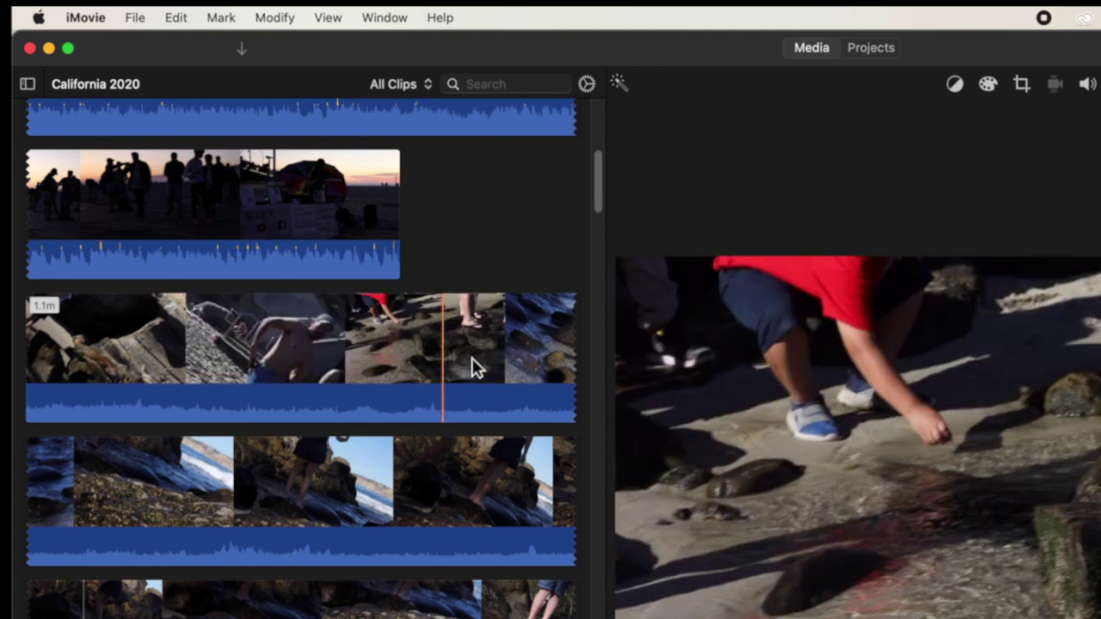
Step: Skim through the expanded 1.1m rocky shore clip and play it near its beginning
scroll(258, 603, "down", 10)
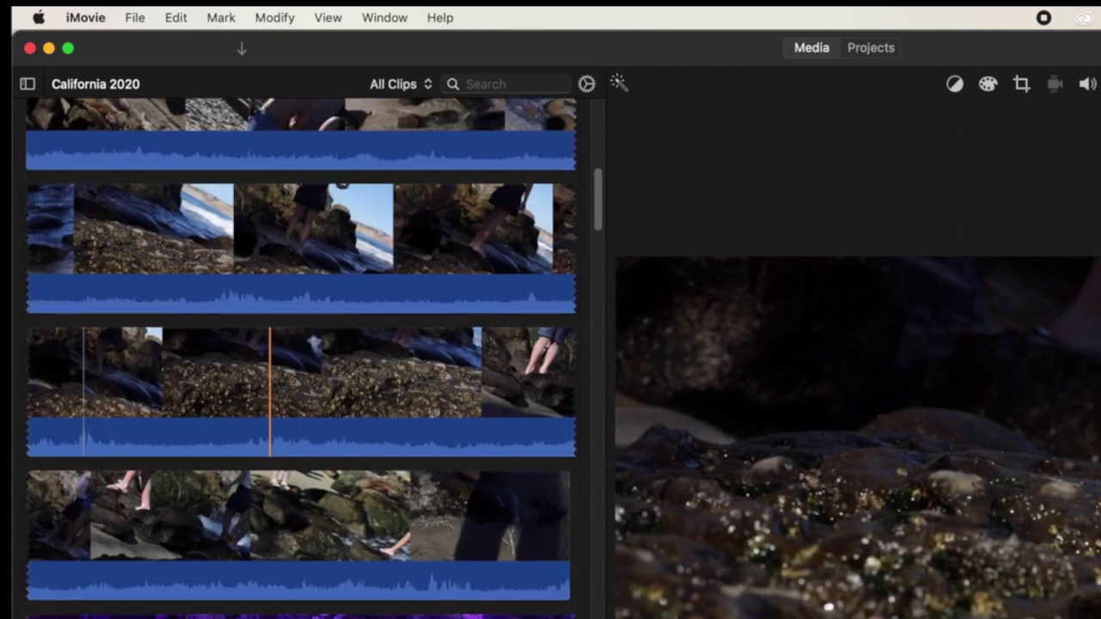
scroll(252, 602, "up", 5)
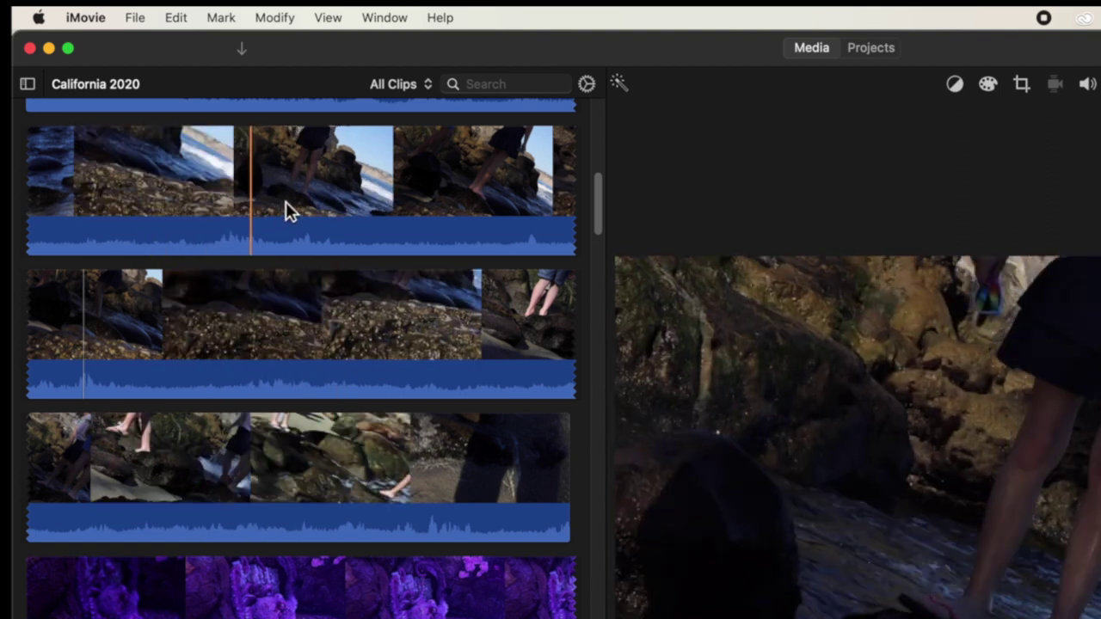
scroll(375, 203, "up", 5)
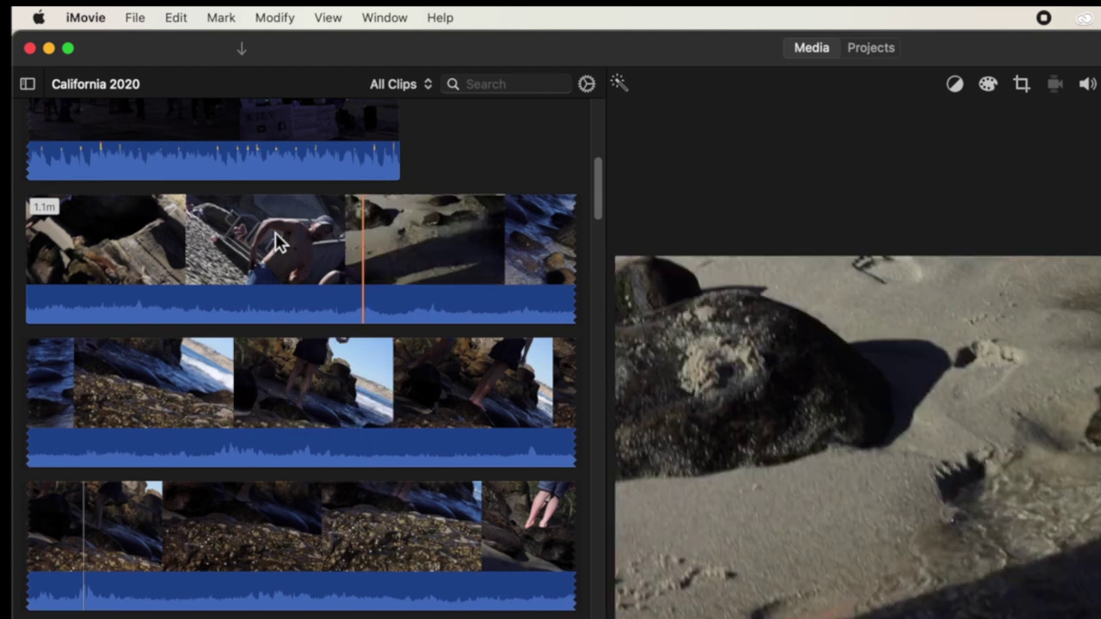
key("space")
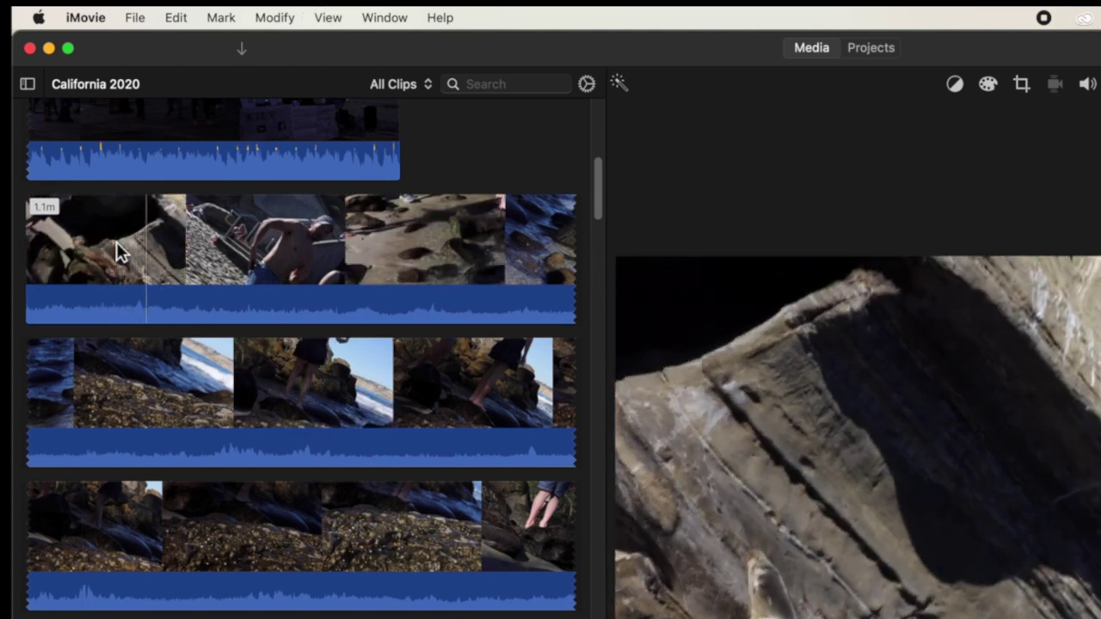
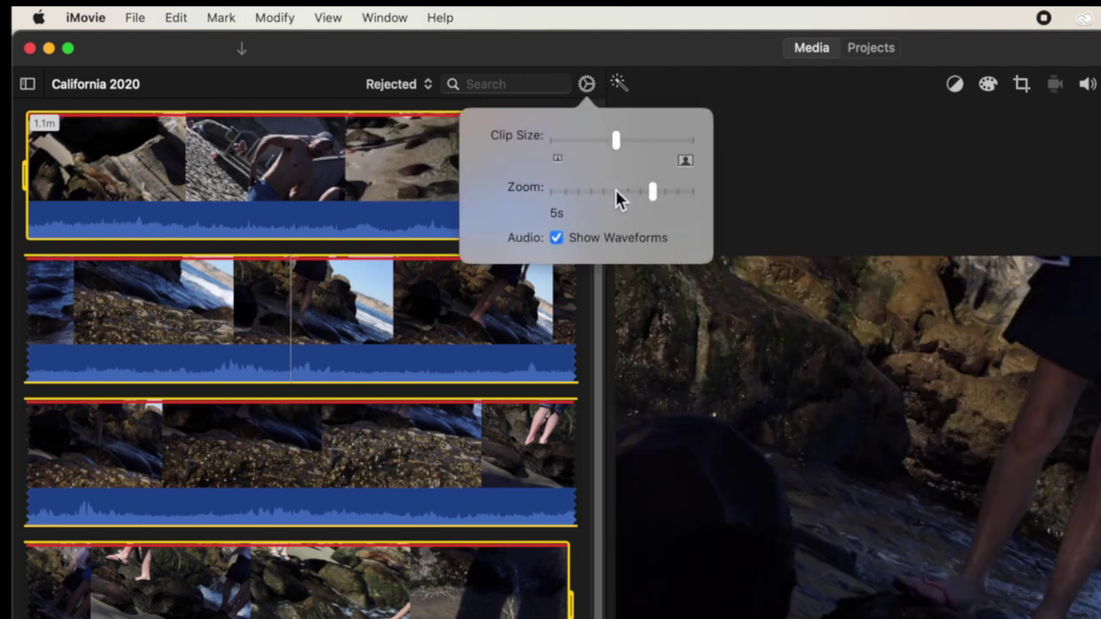
Step: Leave the zoom settings with one thumbnail per clip and change the browser filter from Rejected to All Clips
left_click(594, 87)
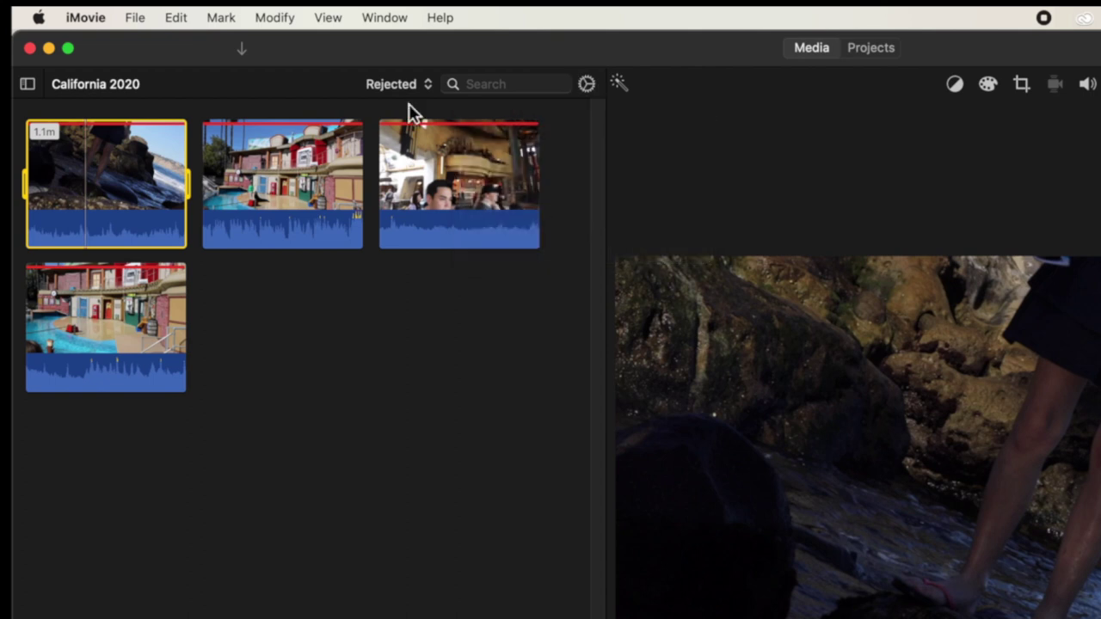
left_click(291, 191)
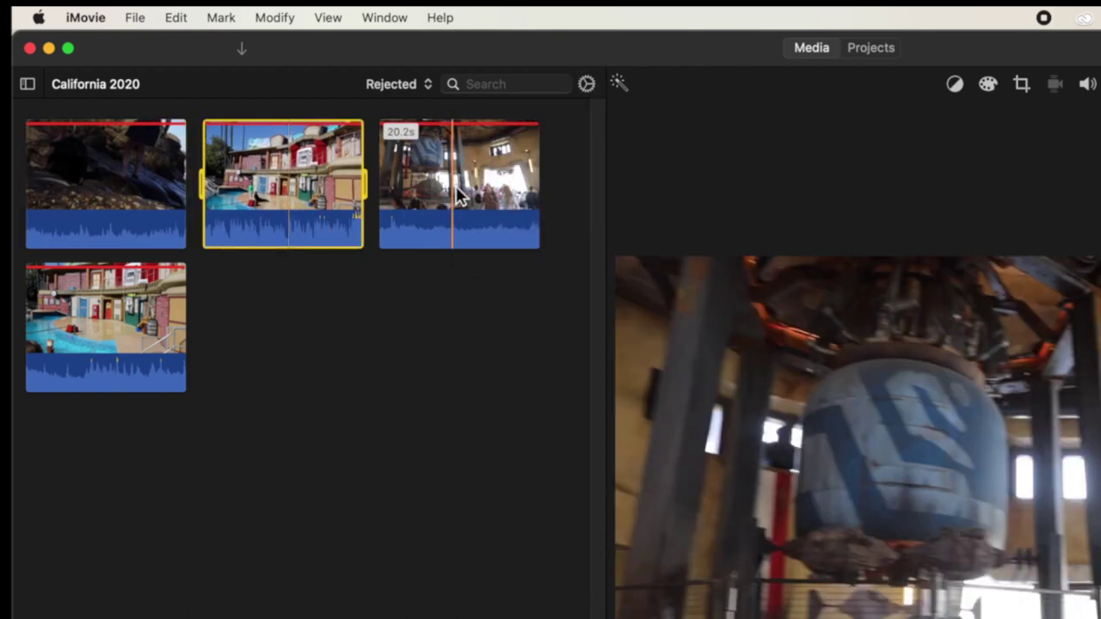
left_click(422, 86)
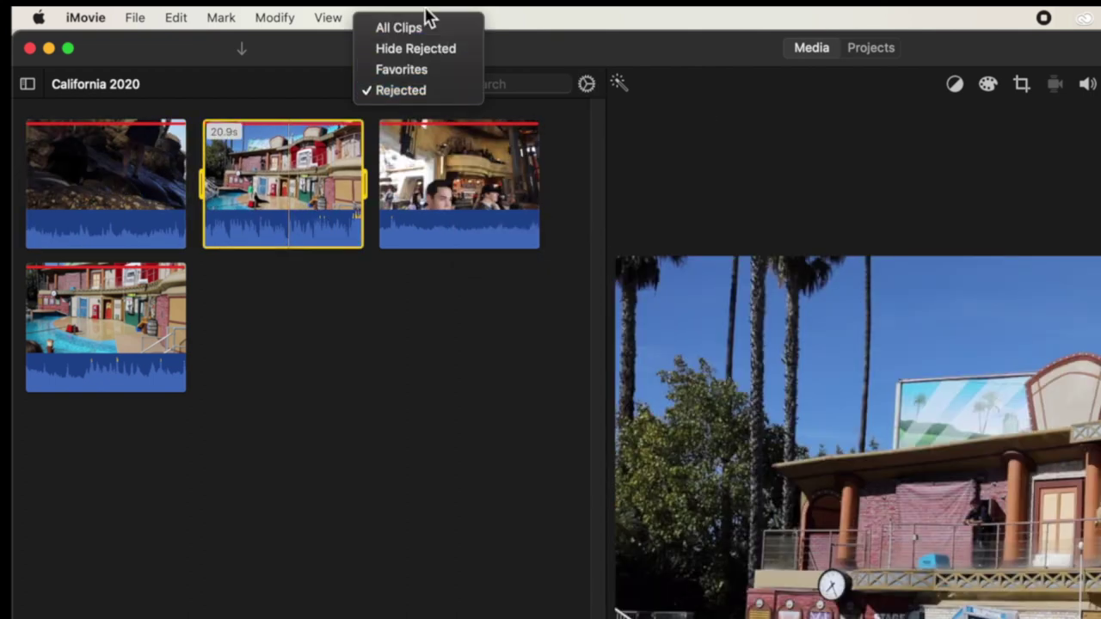
left_click(417, 28)
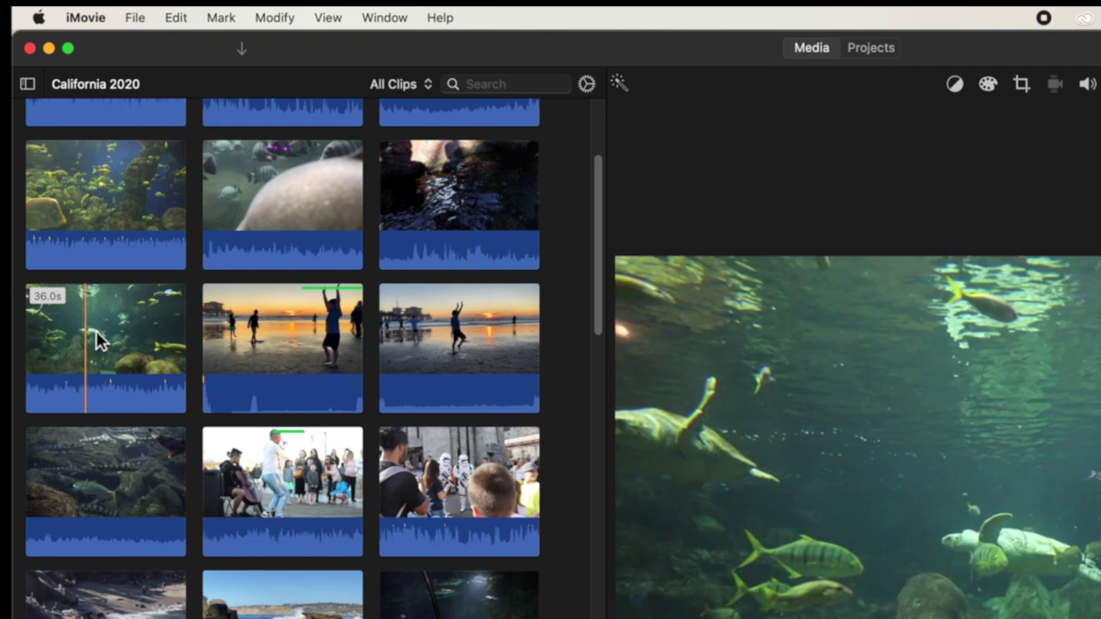
Step: Mark a short middle range of the 36.0s sea turtle clip as a favorite and review the available rating commands
left_click(96, 337)
left_click_drag(26, 348, 100, 353)
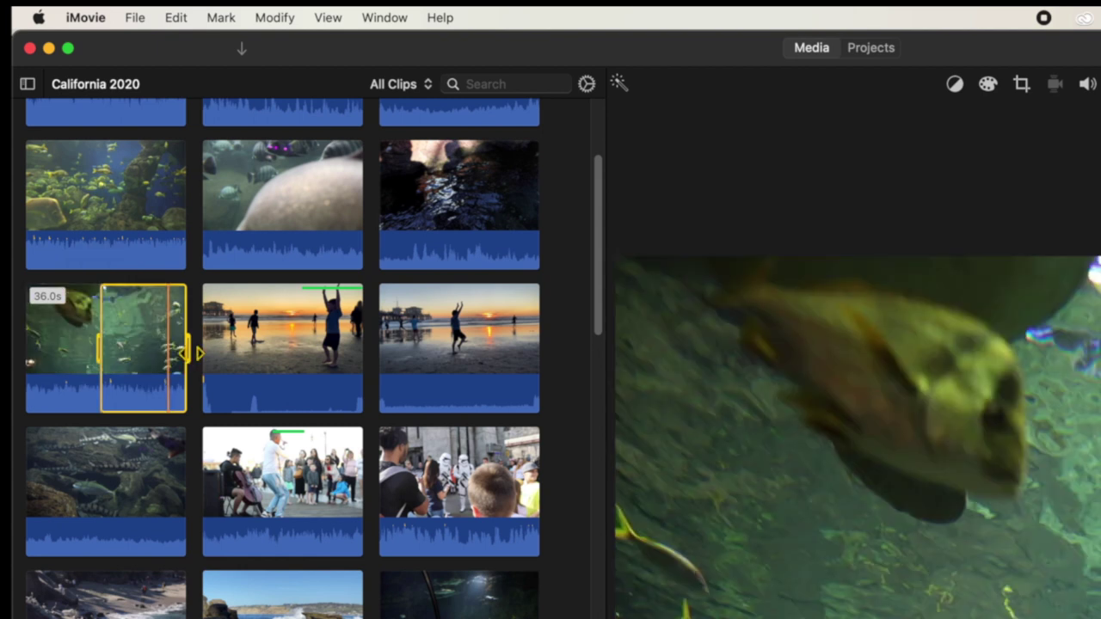
left_click_drag(192, 353, 137, 353)
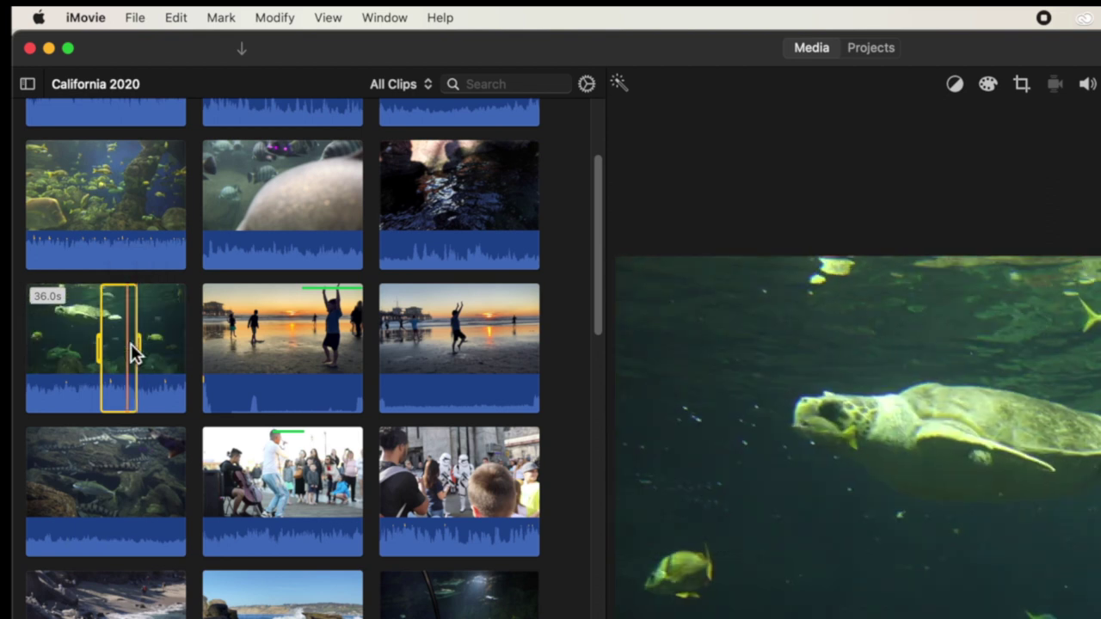
key("f")
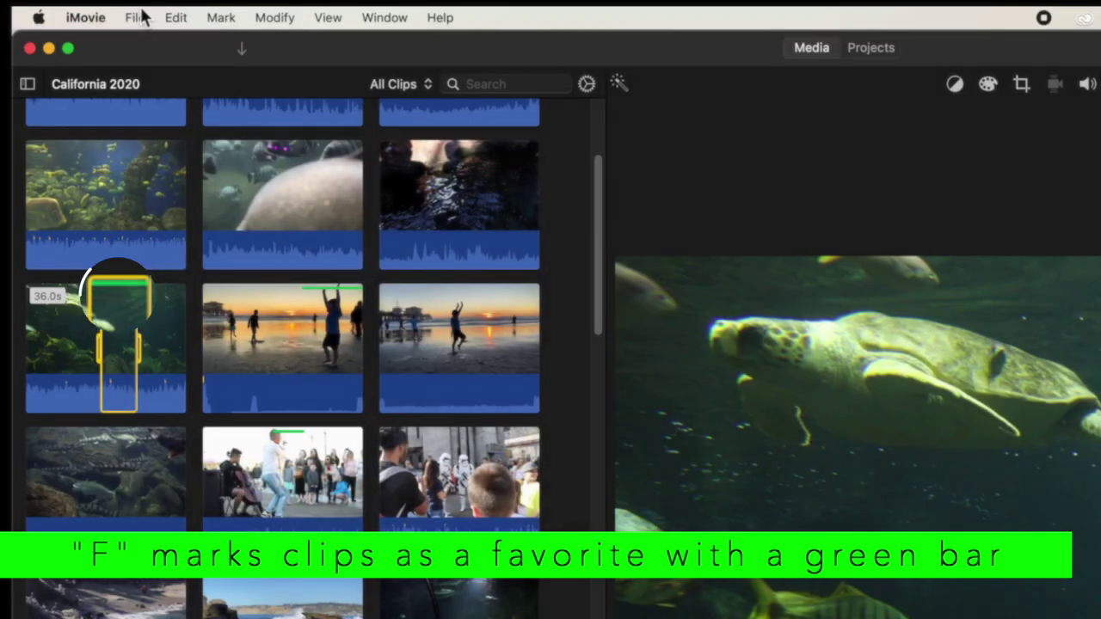
left_click(220, 17)
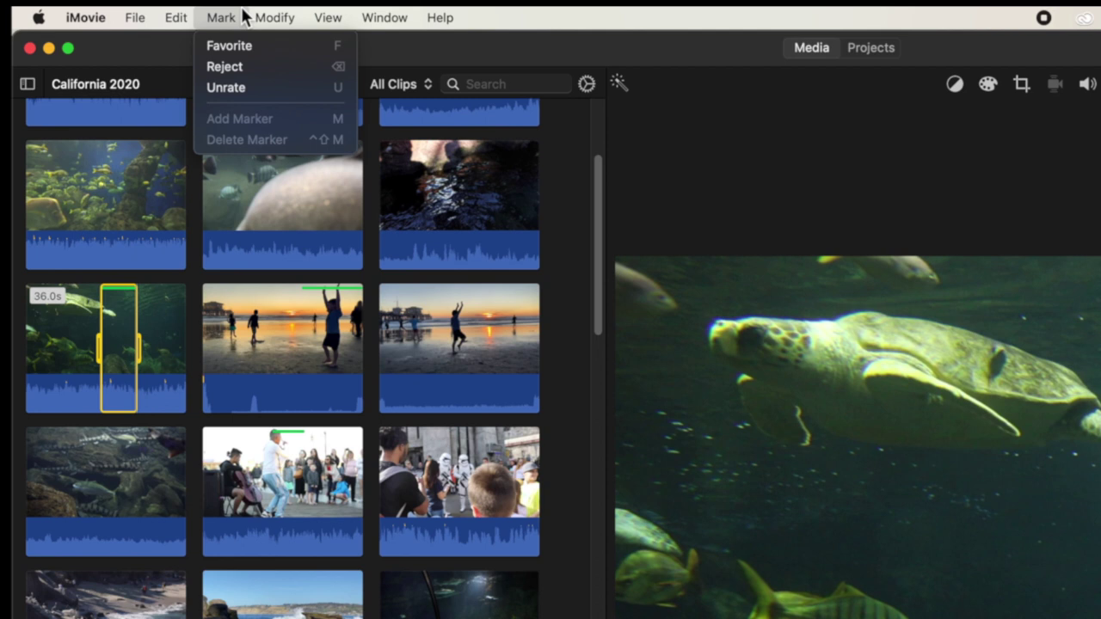
key("Escape")
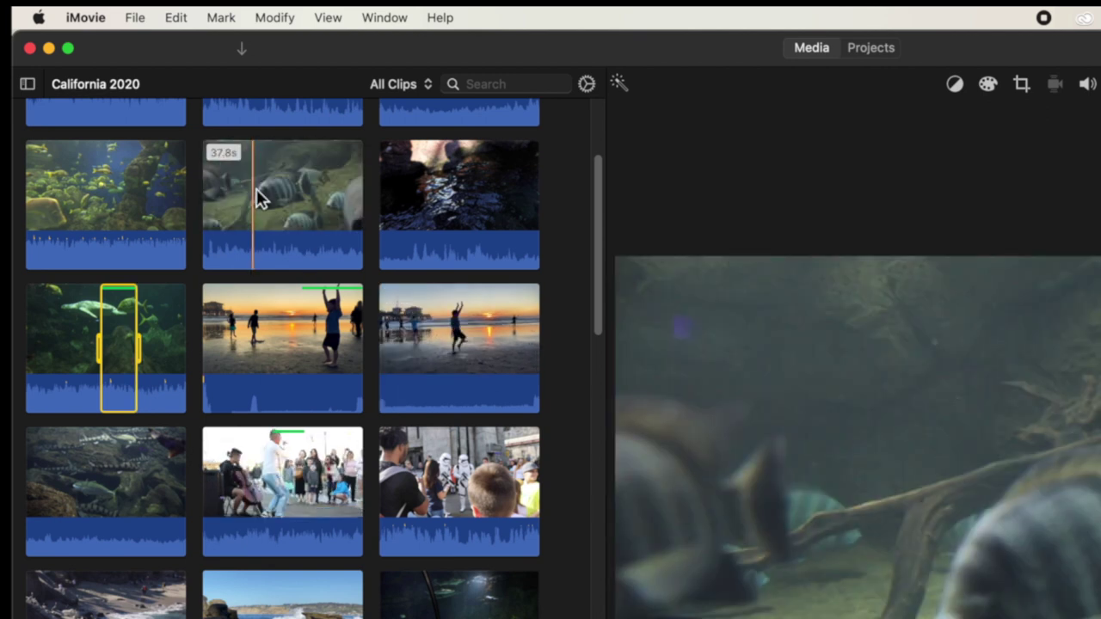
Step: Mark a middle range of the 37.8s striped fish clip as a favorite
left_click_drag(258, 200, 290, 197)
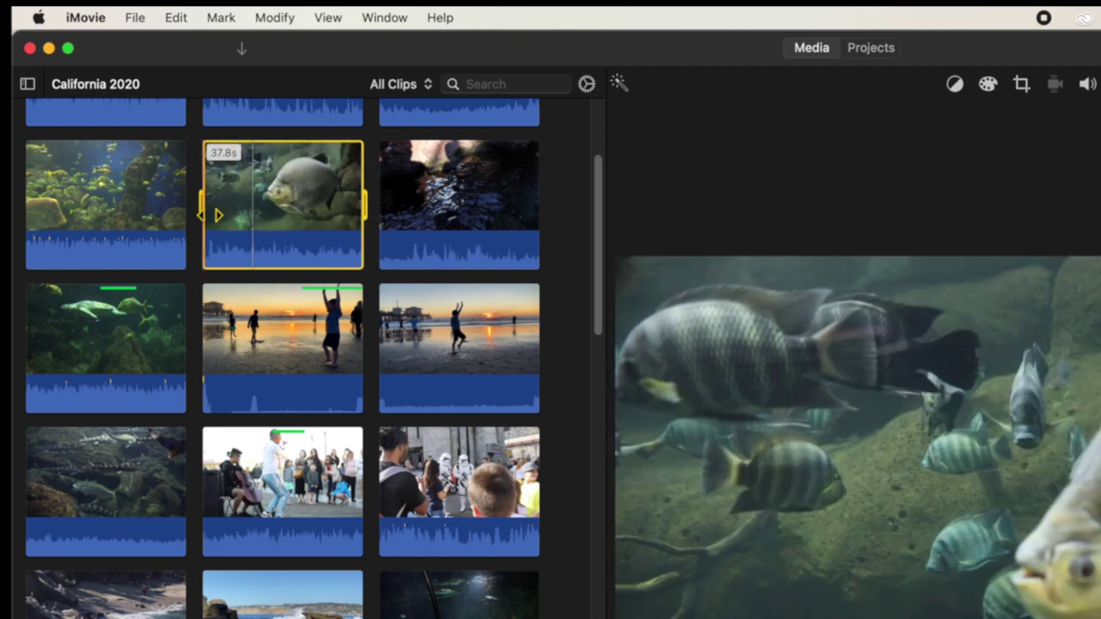
left_click_drag(209, 210, 253, 209)
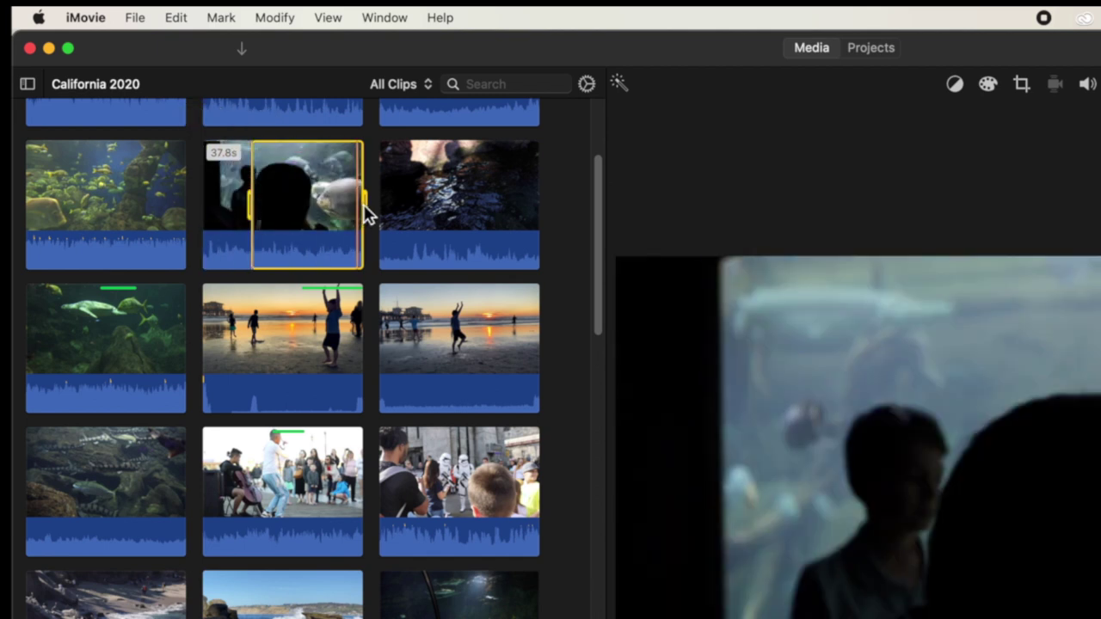
left_click_drag(370, 210, 315, 200)
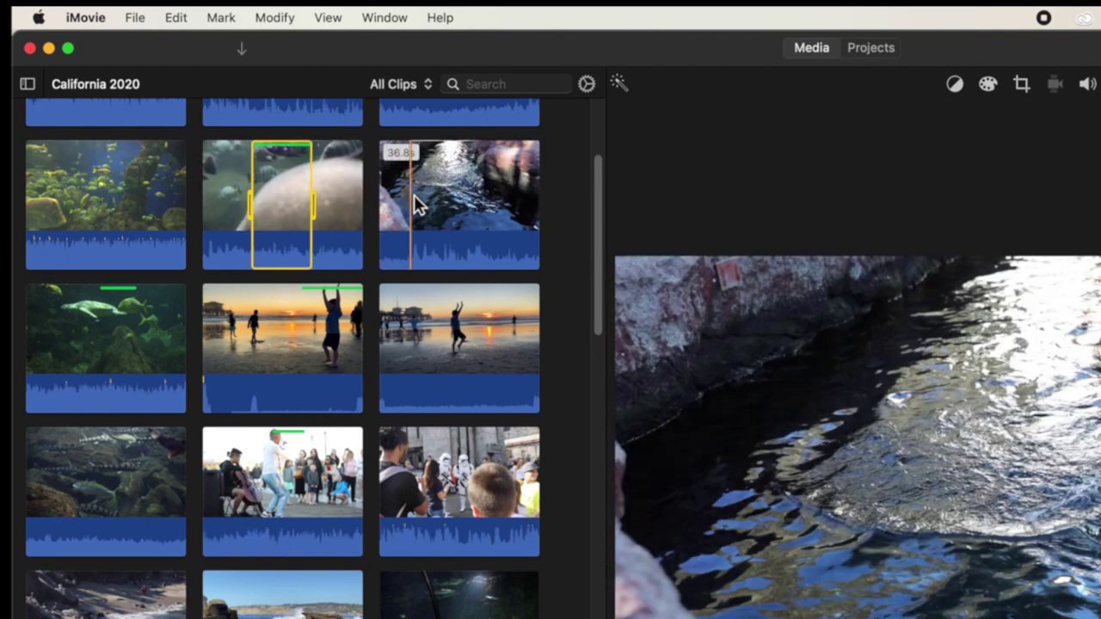
Step: Mark middle ranges of the 30.8s beach sunset clip and the 38.3s reef fish clip as favorites
left_click_drag(413, 194, 510, 202)
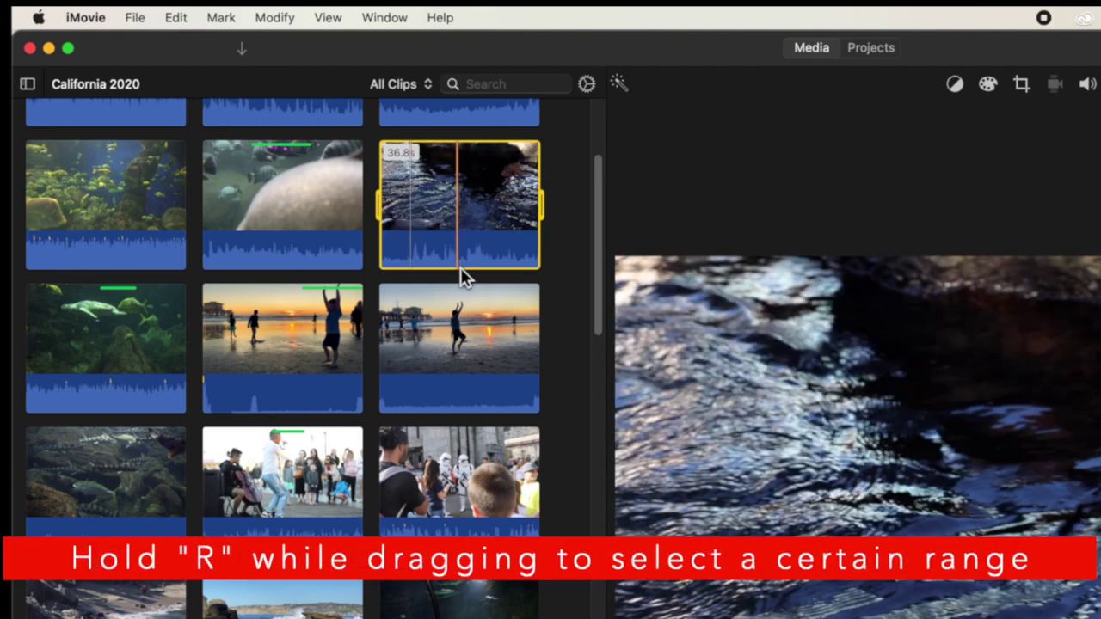
left_click_drag(421, 336, 494, 321)
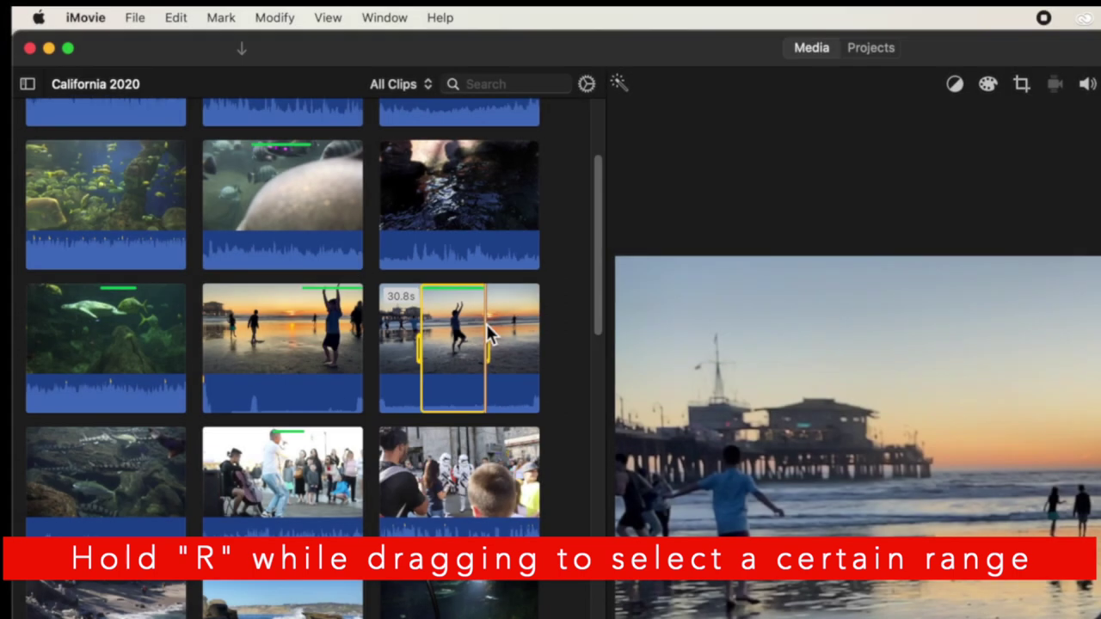
scroll(487, 326, "up", 3)
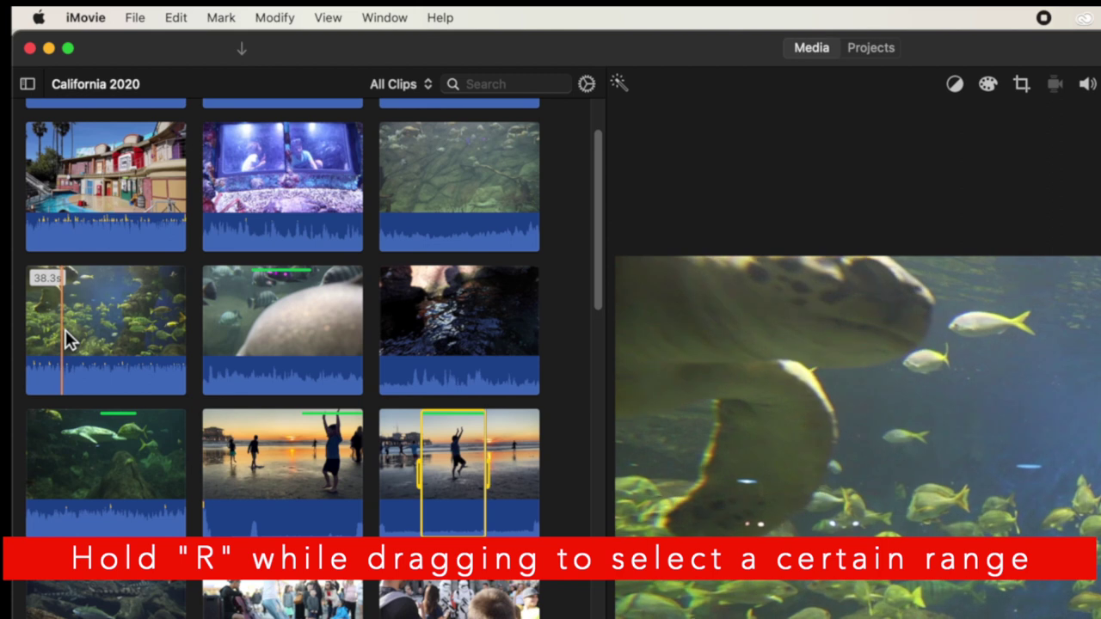
left_click_drag(65, 337, 130, 324)
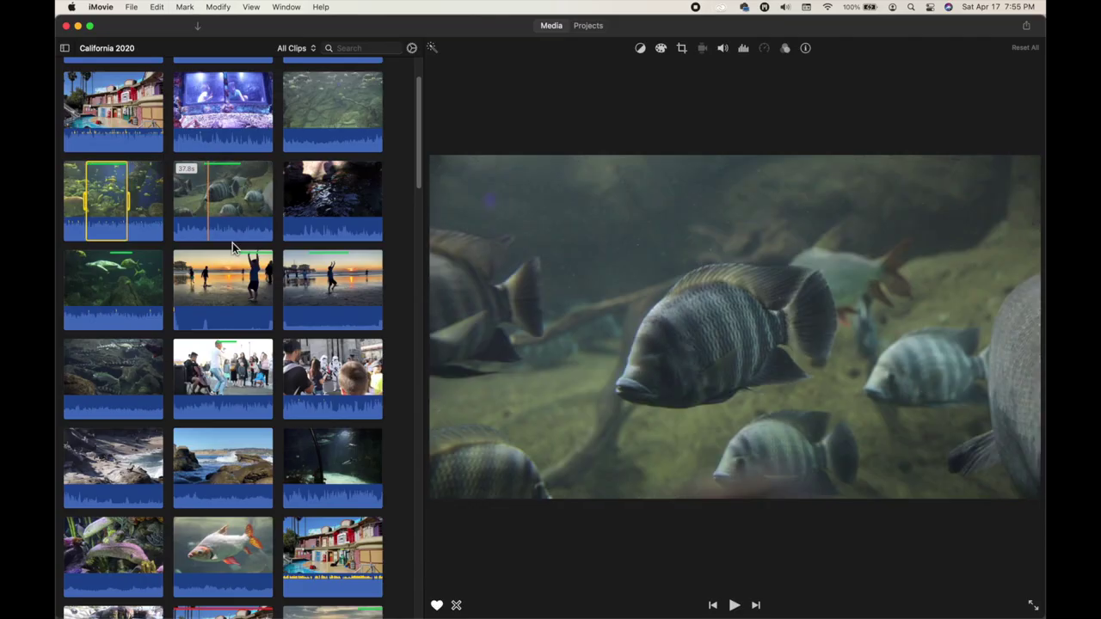
Step: Select a range in the middle of the 40.4s crab aquarium clip
scroll(233, 245, "up", 2)
left_click(200, 180)
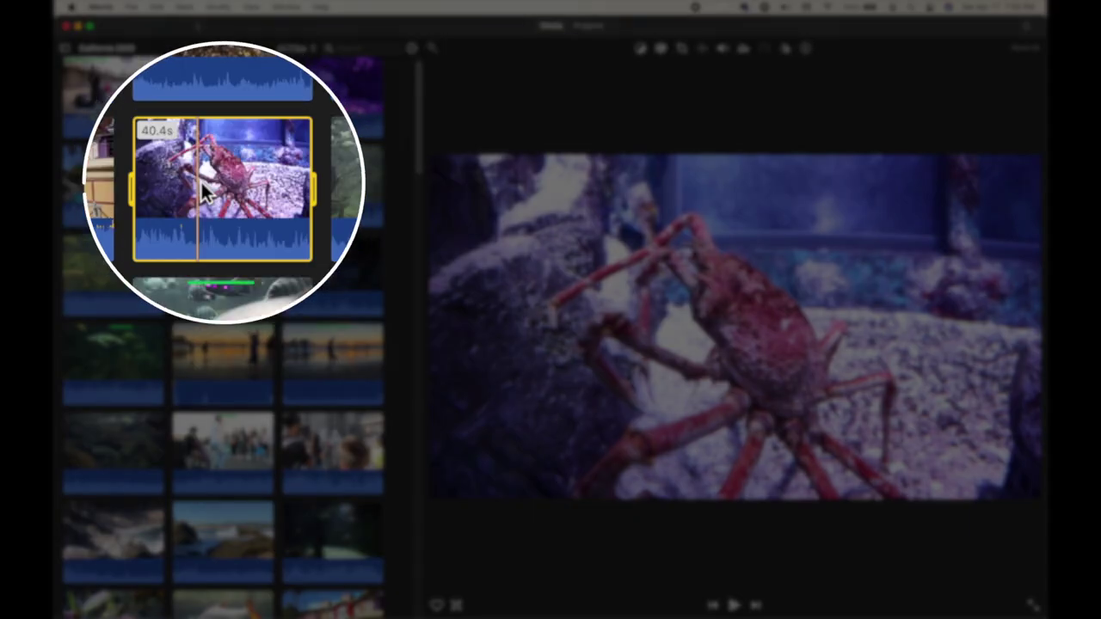
left_click_drag(140, 196, 182, 207)
left_click_drag(268, 185, 242, 182)
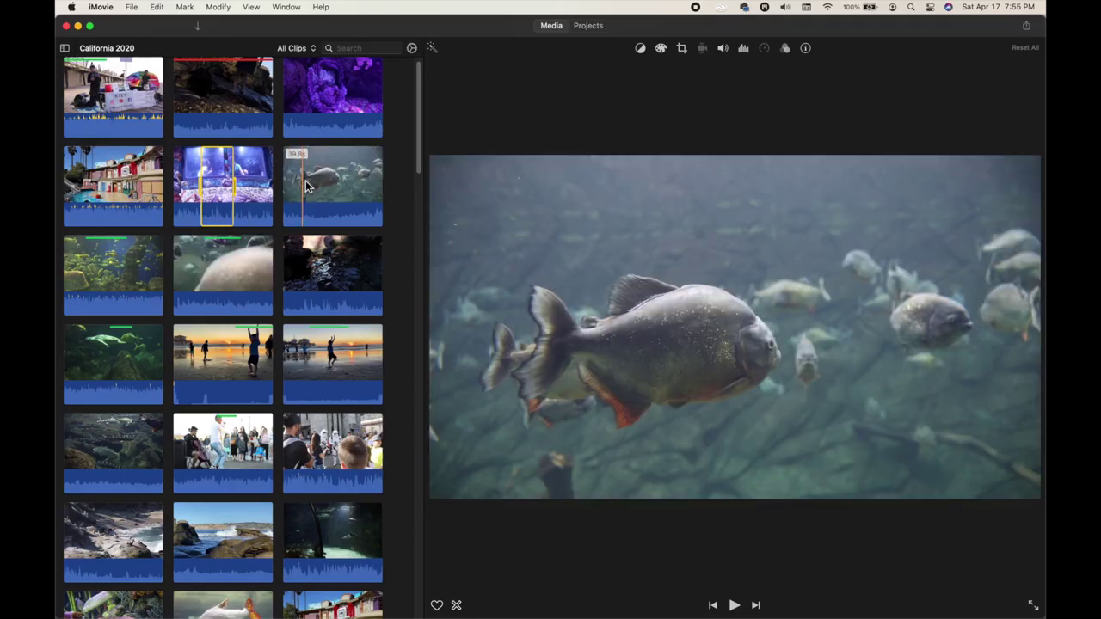
Step: Mark ranges of the 39.8s gray fish clip, the red-finned fish clip and the 21.7s eel clip as favorites
scroll(319, 191, "up", 1)
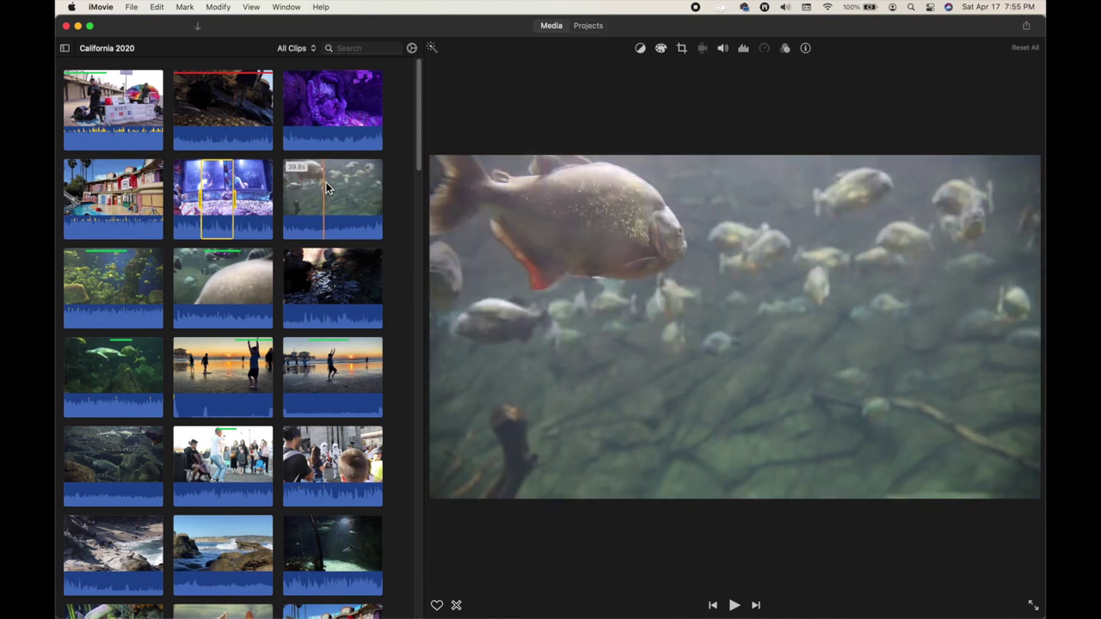
left_click_drag(327, 187, 361, 188)
scroll(326, 279, "down", 10)
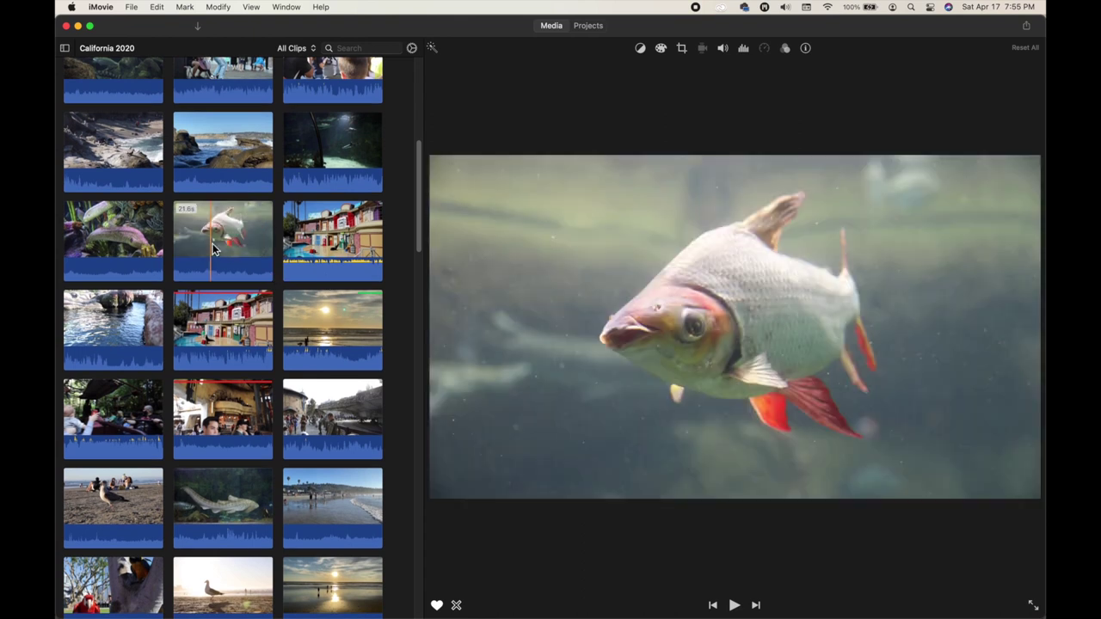
left_click_drag(204, 249, 242, 250)
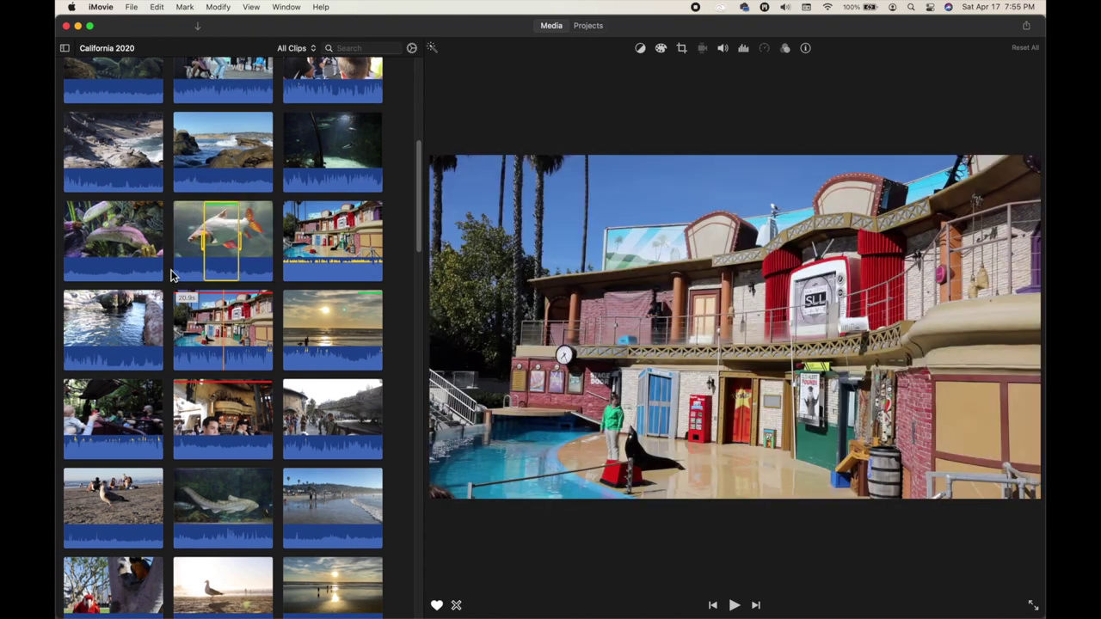
left_click_drag(102, 232, 128, 230)
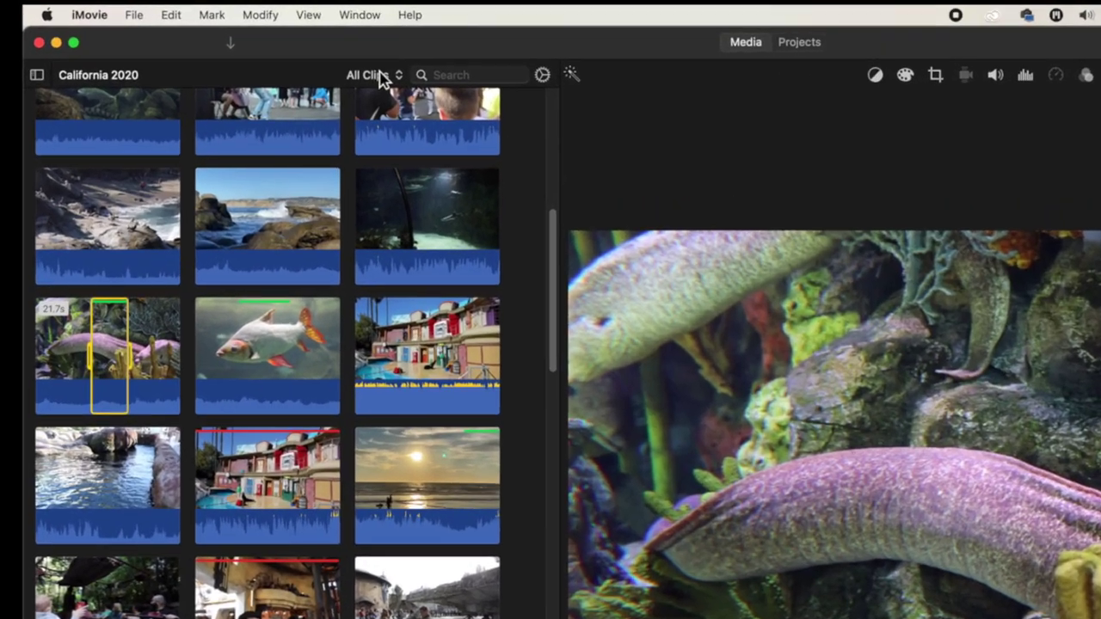
Step: Display only the Favorites in California 2020 and return the filter to All Clips
left_click(298, 49)
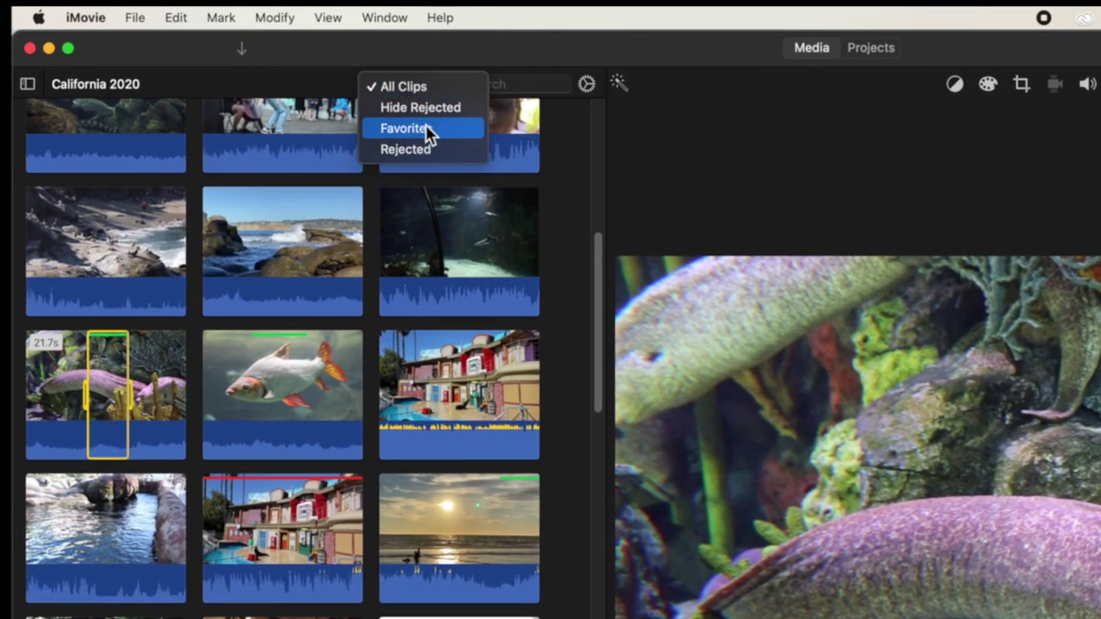
left_click(426, 127)
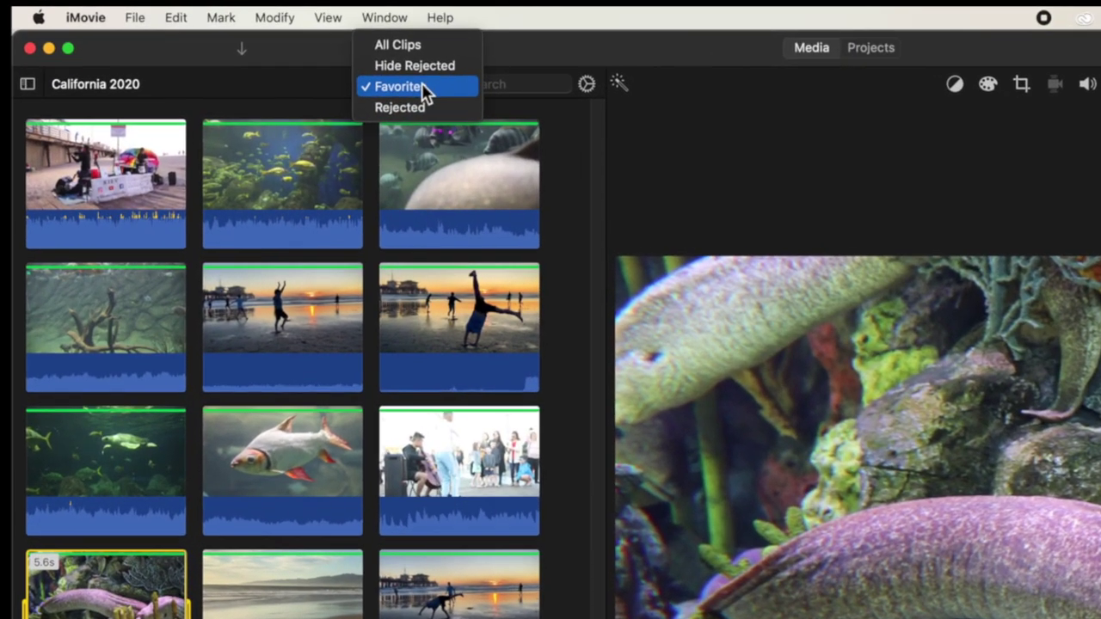
left_click(418, 45)
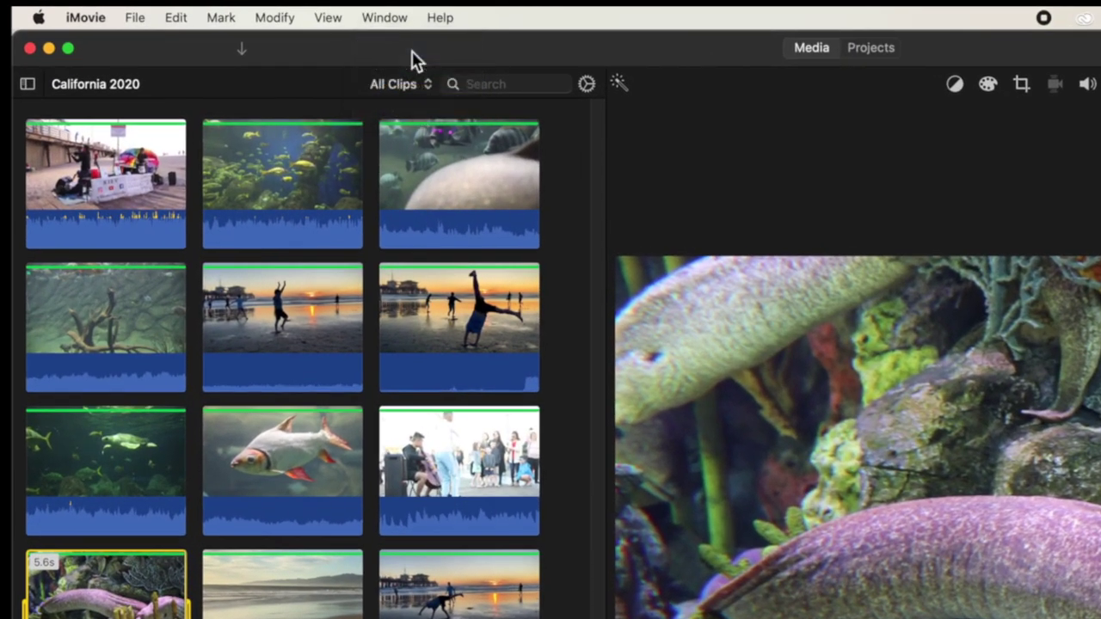
scroll(381, 344, "down", 5)
scroll(381, 344, "up", 2)
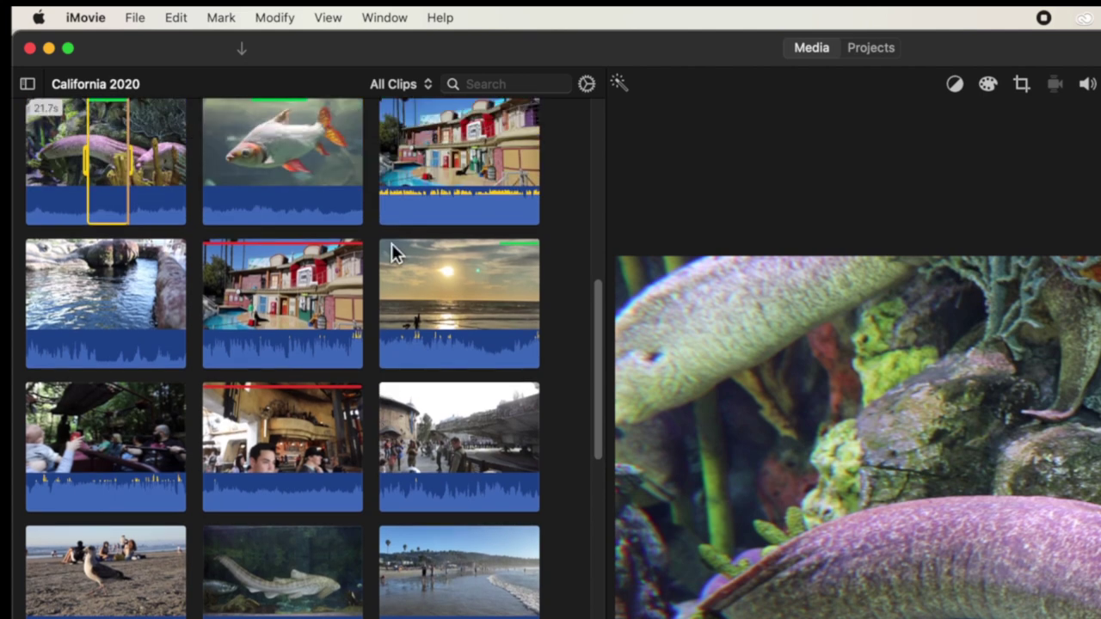
Step: Keep All Clips displayed and unrate a middle range of the rejected 20.9s poolside stage building clip
left_click(421, 85)
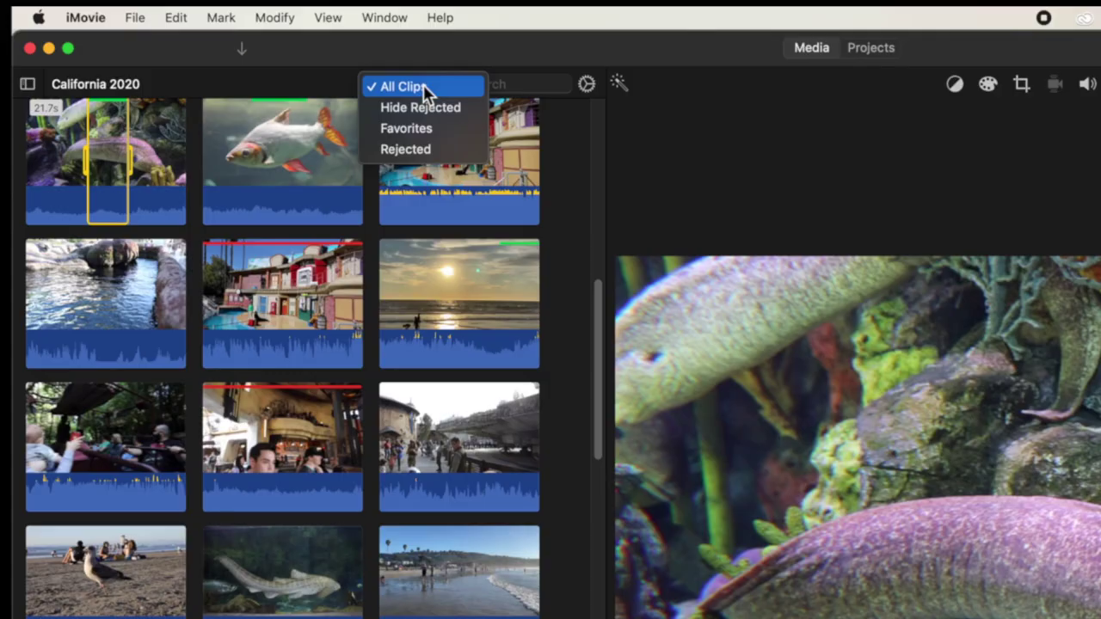
left_click(423, 84)
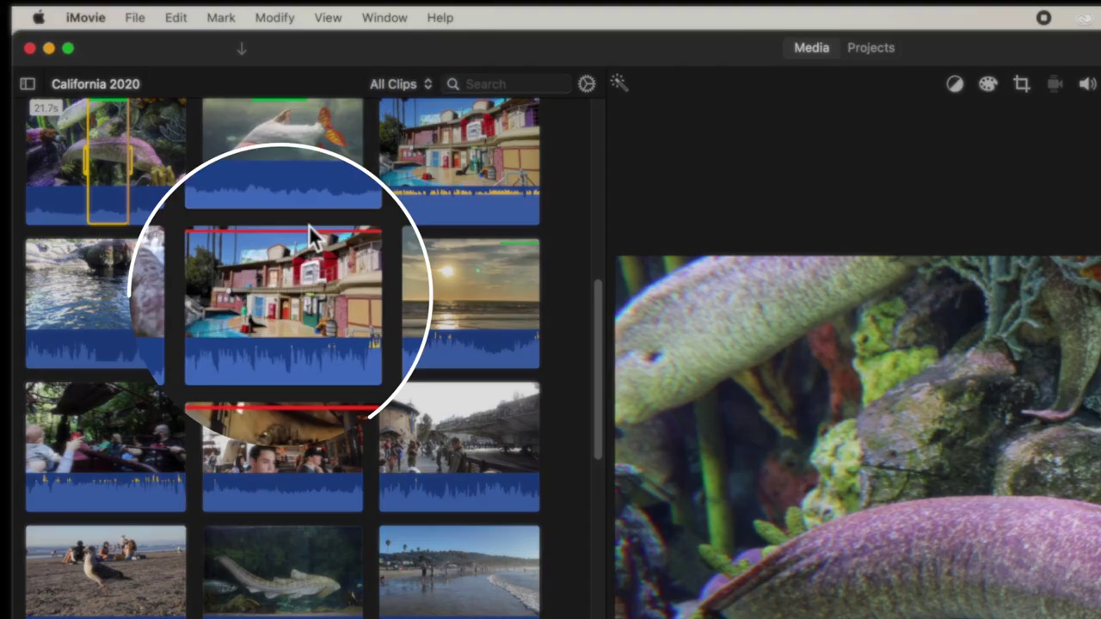
left_click_drag(252, 278, 323, 276)
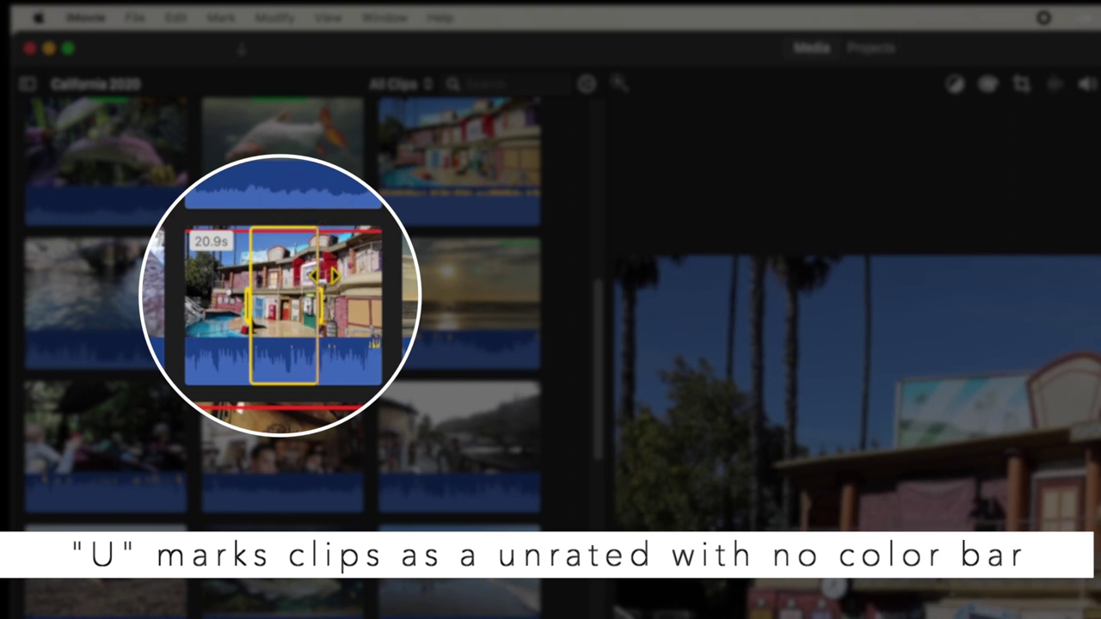
key("u")
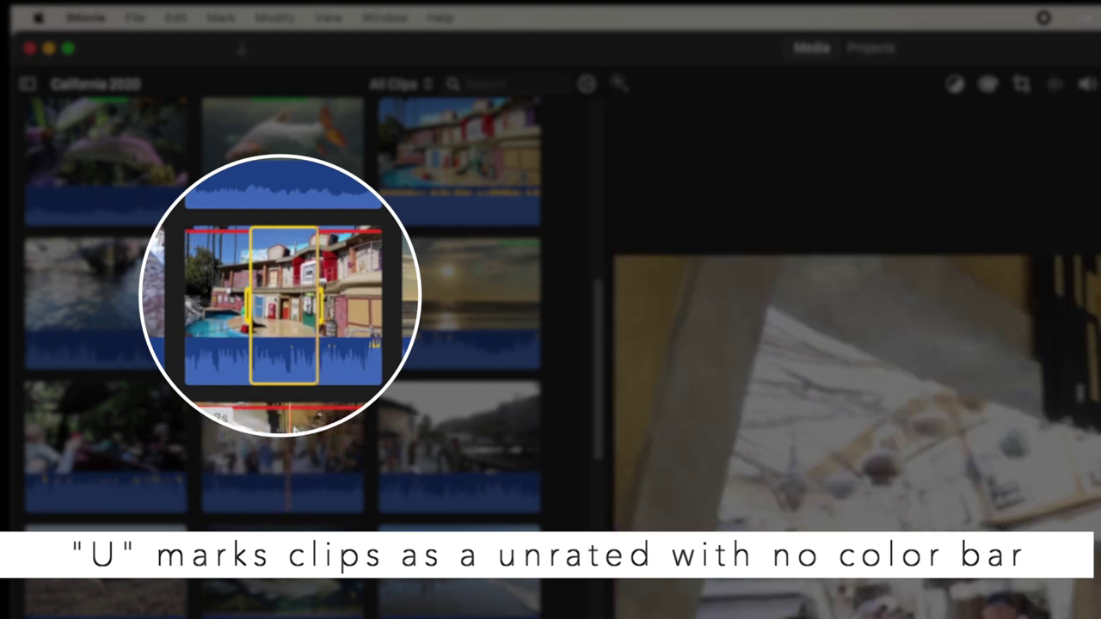
Step: Unrate the entire rejected 20.2s clip of the indoor market in California 2020
left_click(294, 429)
left_click(225, 17)
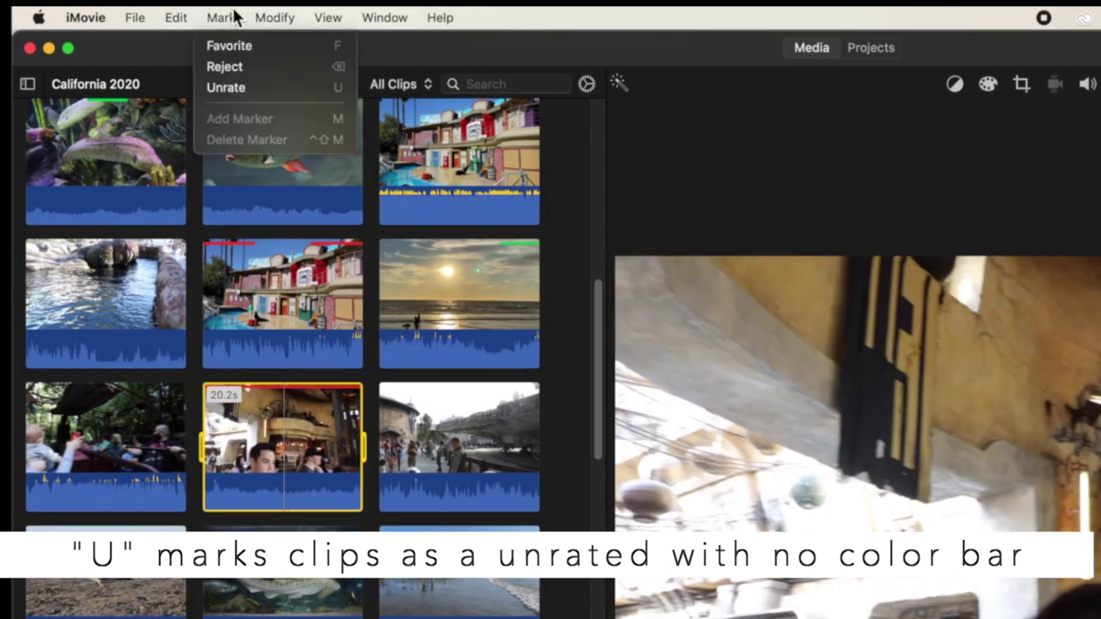
left_click(252, 88)
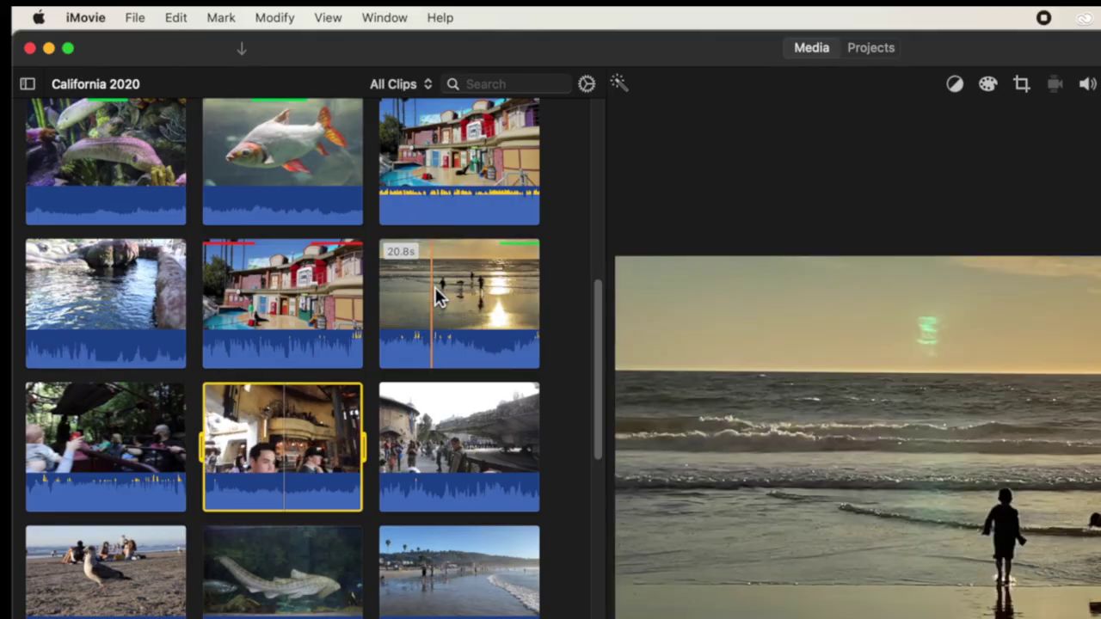
left_click(226, 18)
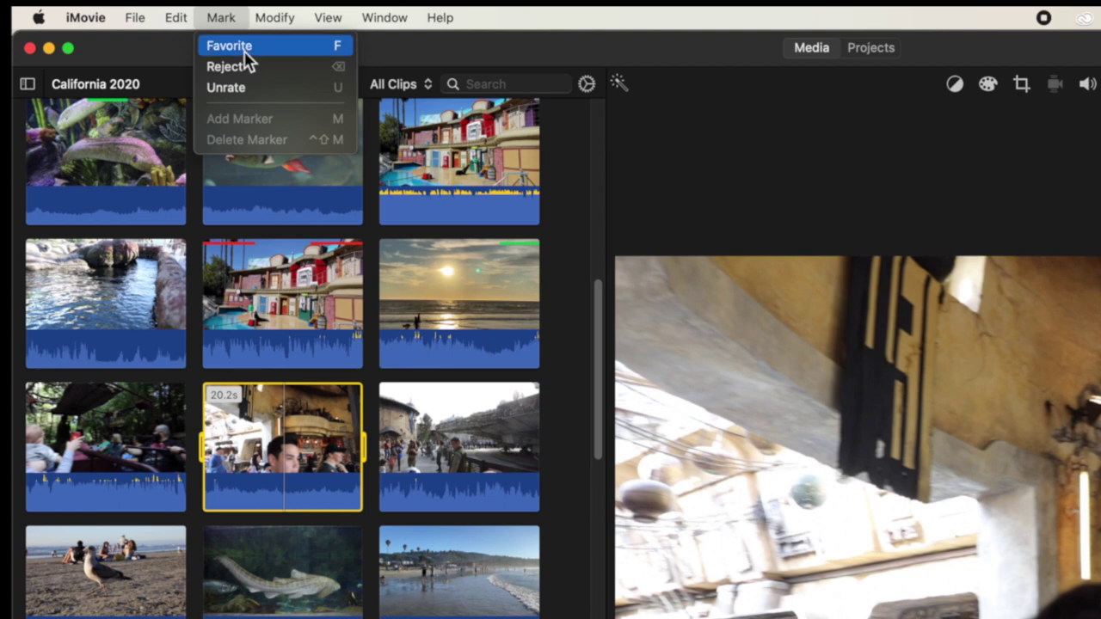
left_click(231, 15)
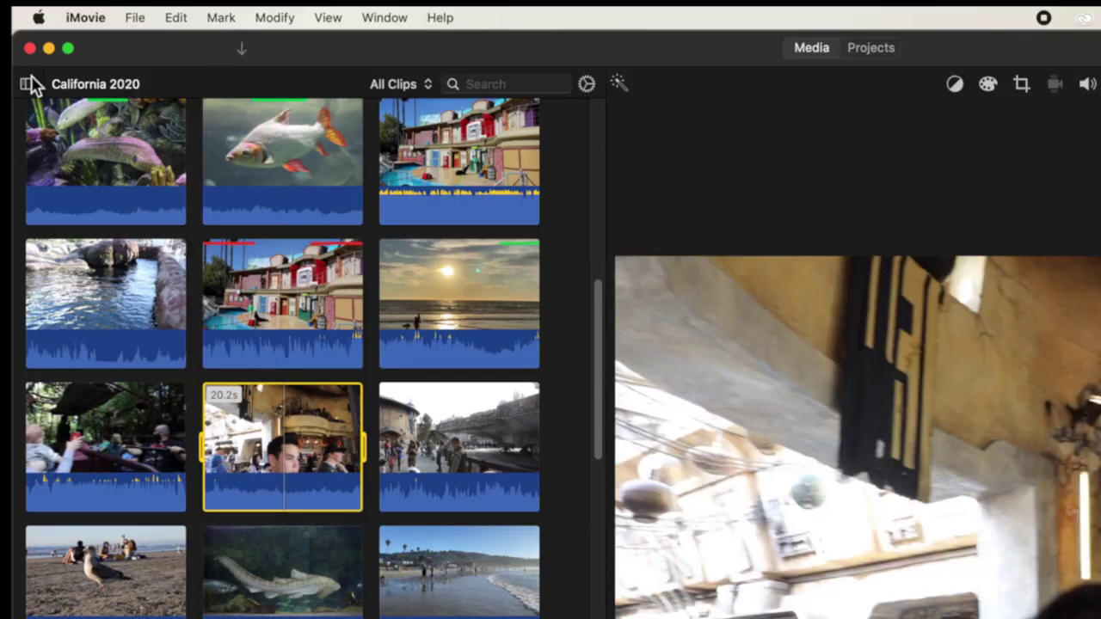
Step: Open the Pool Fun event from the libraries list and display All Clips
left_click(26, 84)
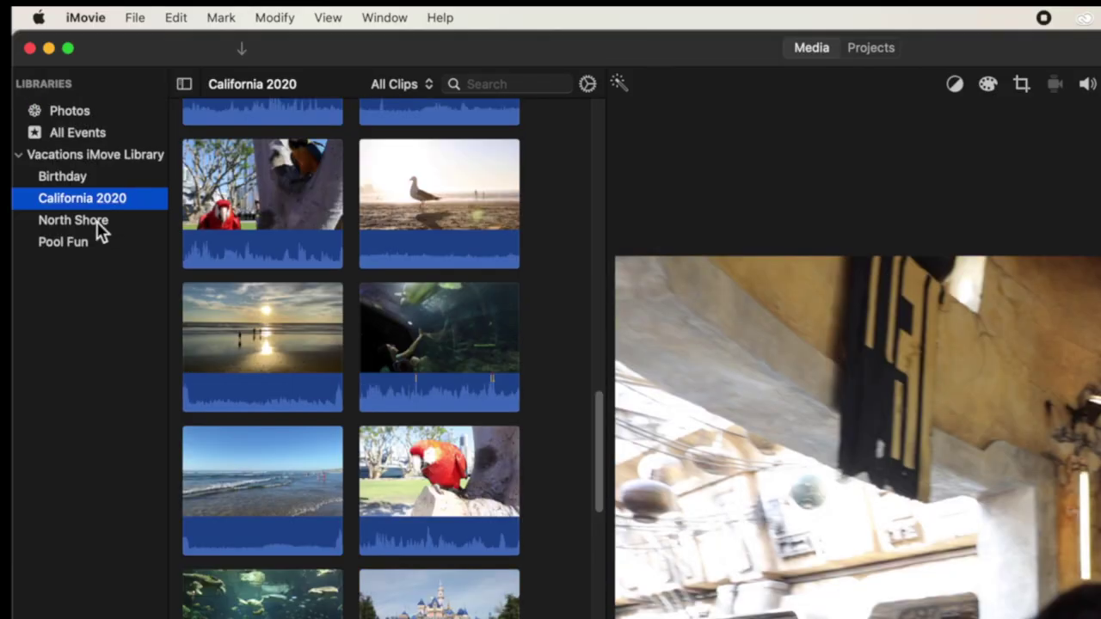
left_click(62, 241)
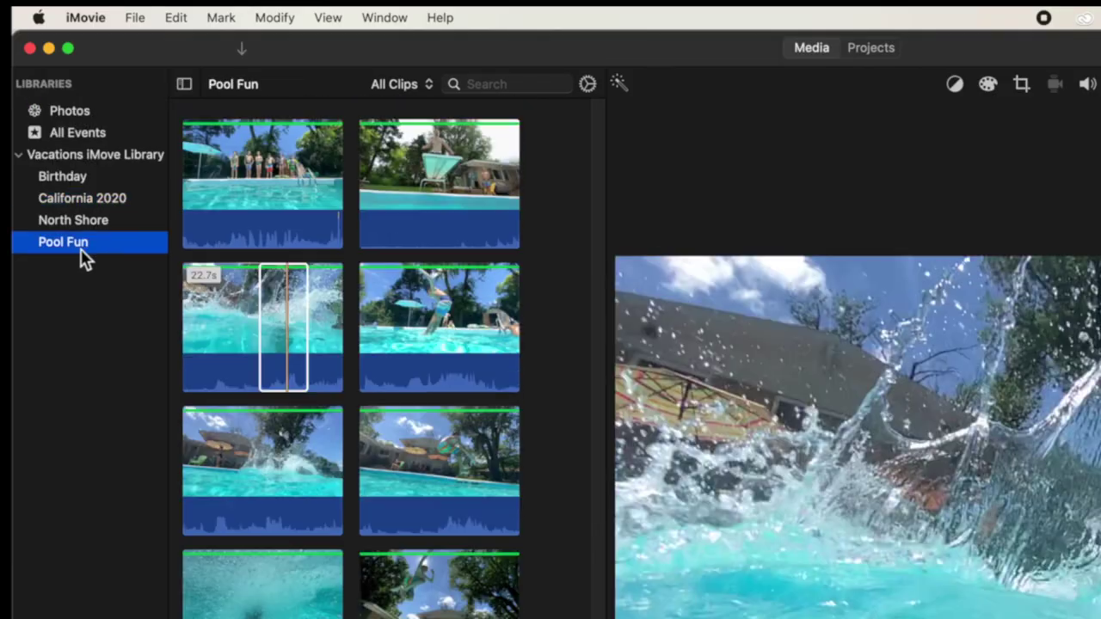
left_click(283, 376)
left_click(413, 84)
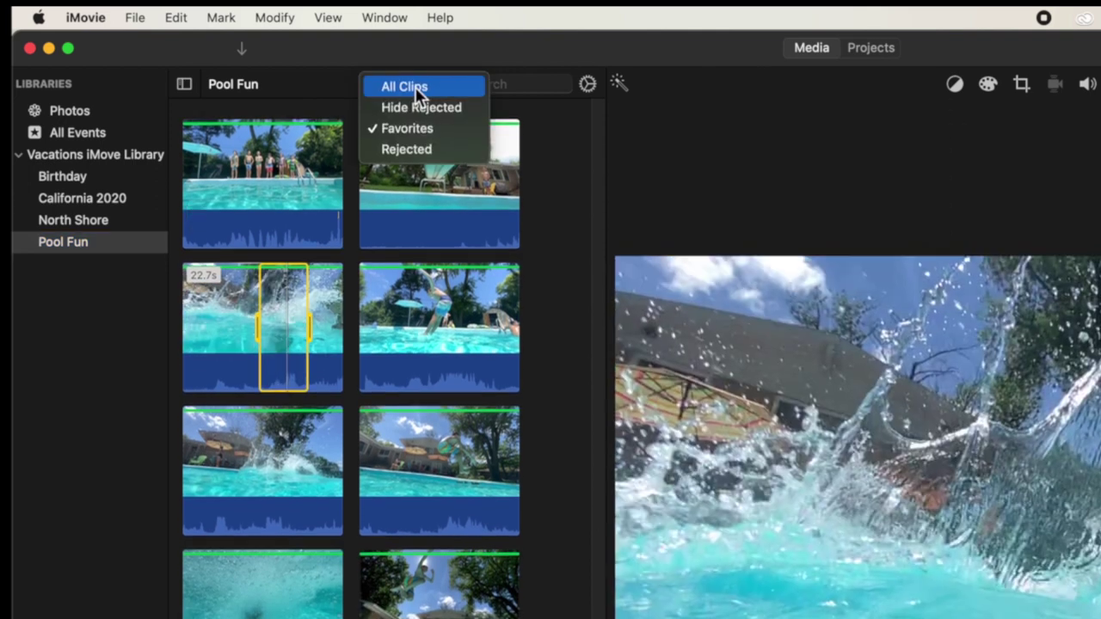
left_click(415, 87)
Step: Look through the Pool Fun clips, examining a rejected range and a favorited clip with trees and a diving board
scroll(380, 272, "down", 5)
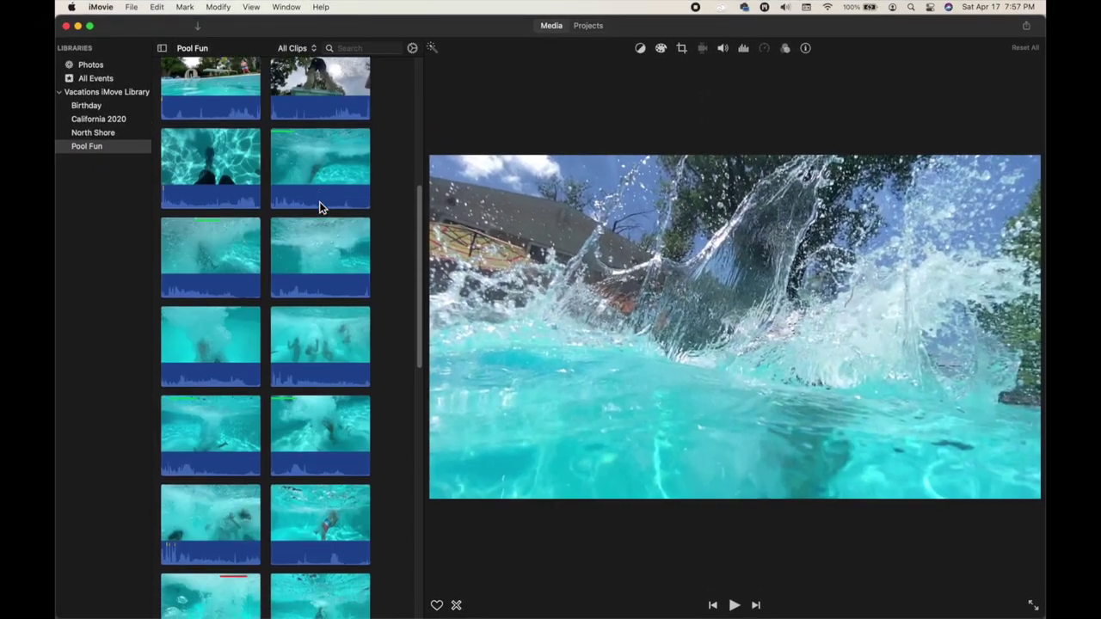
scroll(318, 207, "down", 8)
left_click(234, 315)
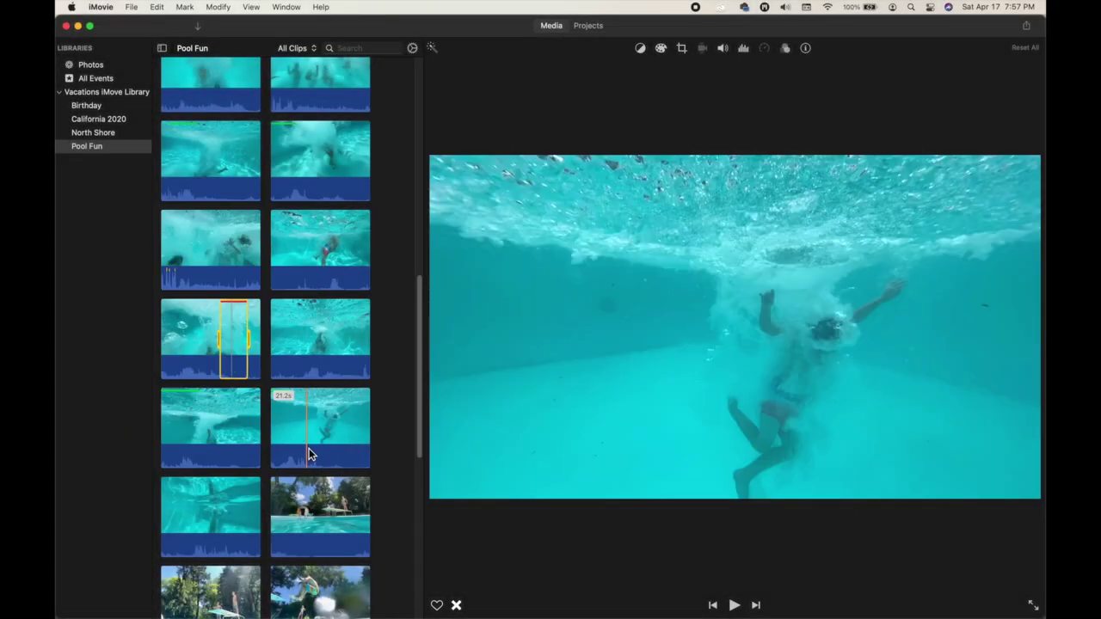
scroll(309, 448, "down", 10)
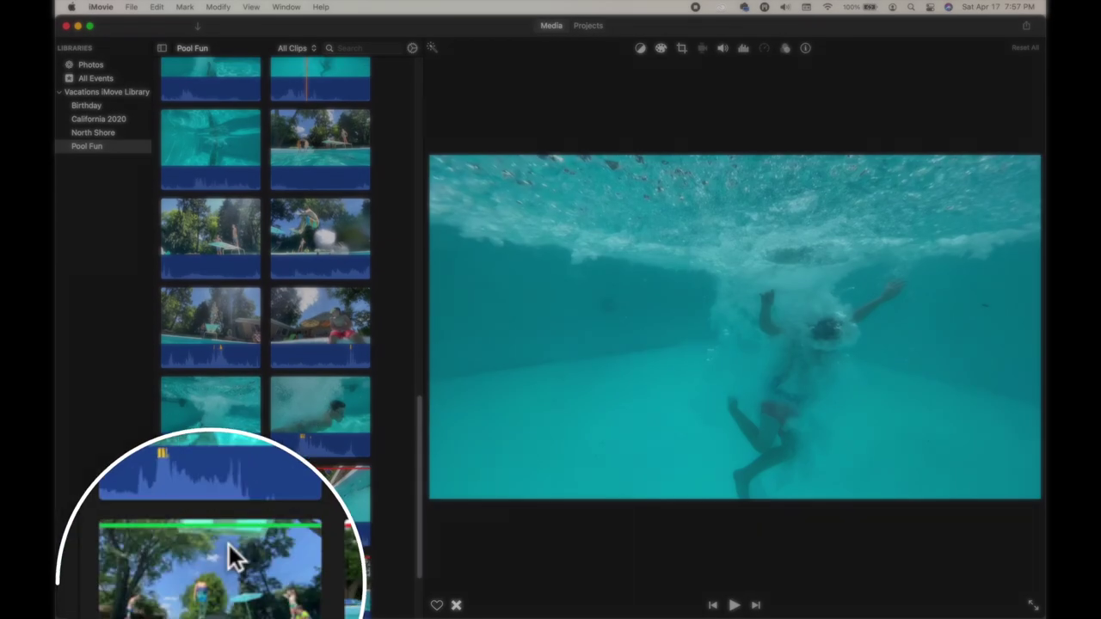
left_click(229, 545)
scroll(298, 358, "up", 10)
scroll(299, 358, "up", 2)
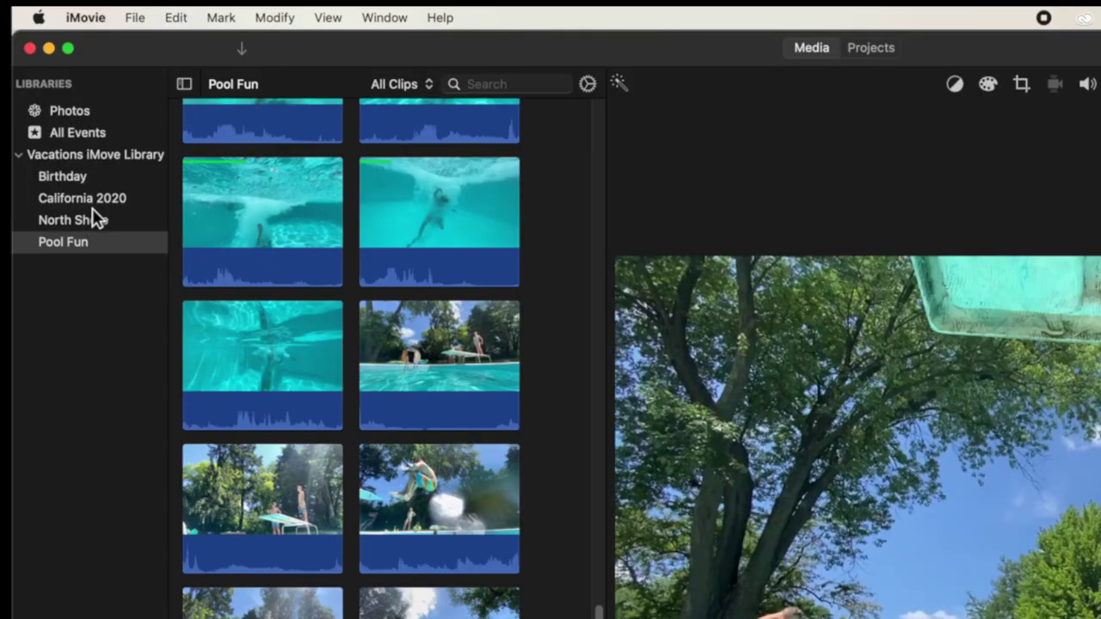
Step: View the California 2020 and North Shore events and go back to the start of the Pool Fun clips
left_click(94, 200)
left_click(111, 226)
left_click(103, 249)
left_click(252, 216)
scroll(346, 207, "up", 3)
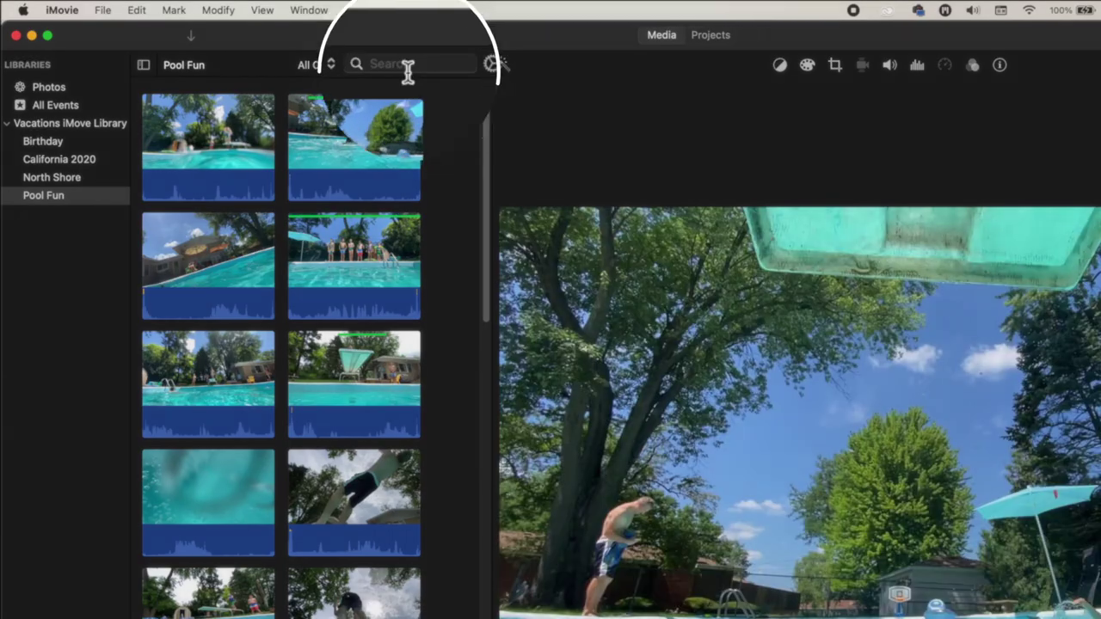
Step: Show the clip information for two Pool Fun clips and search the event for 7357
left_click(407, 68)
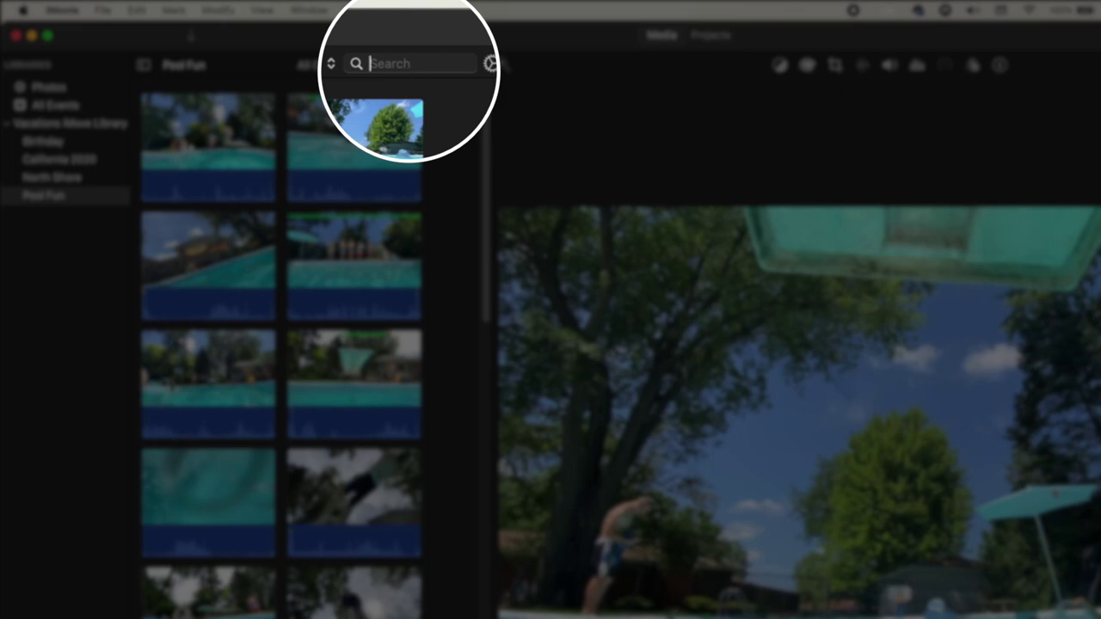
left_click(384, 117)
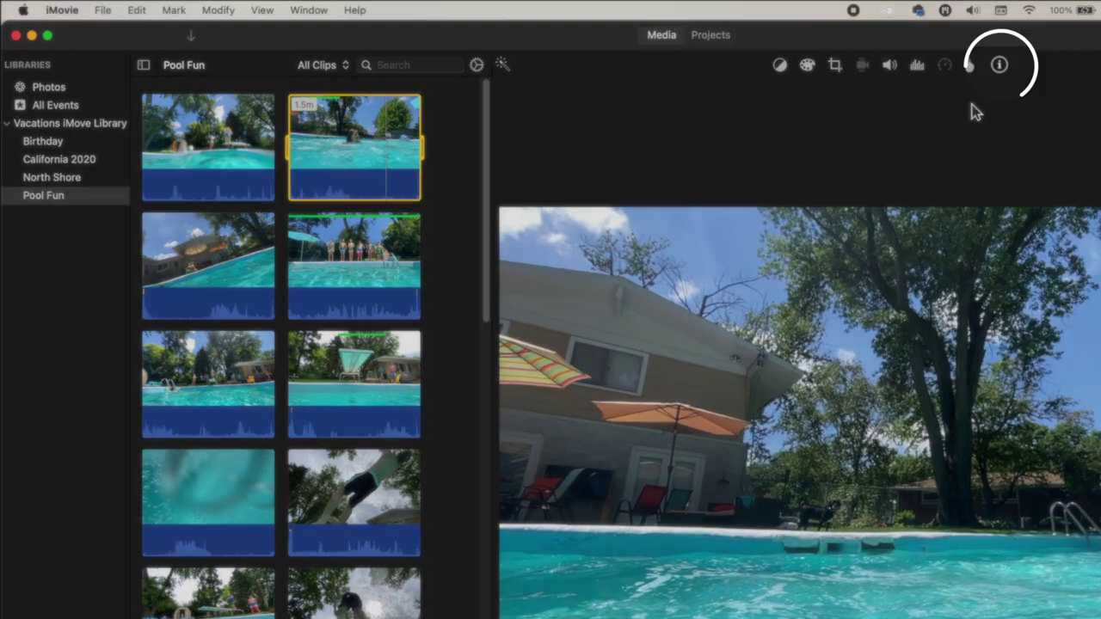
left_click(999, 65)
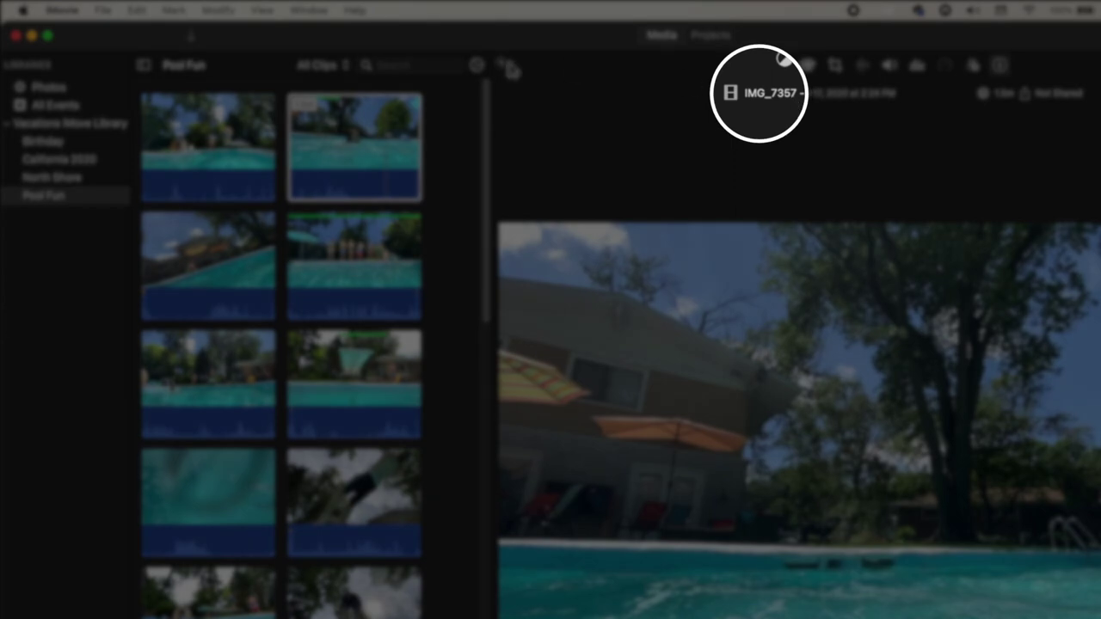
left_click(353, 400)
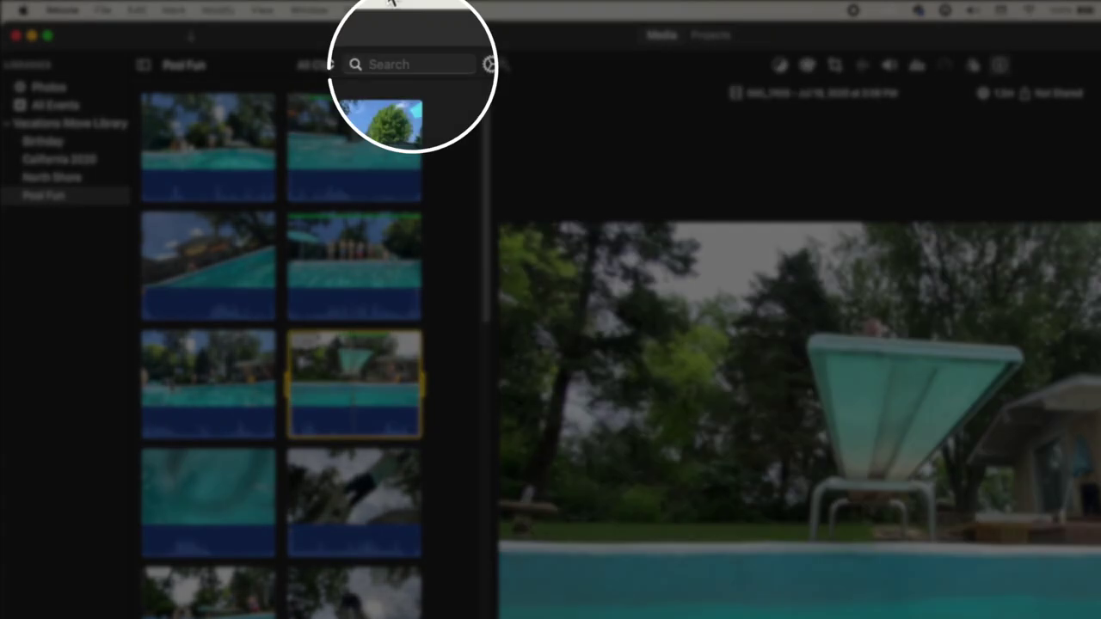
left_click(389, 65)
type("7357")
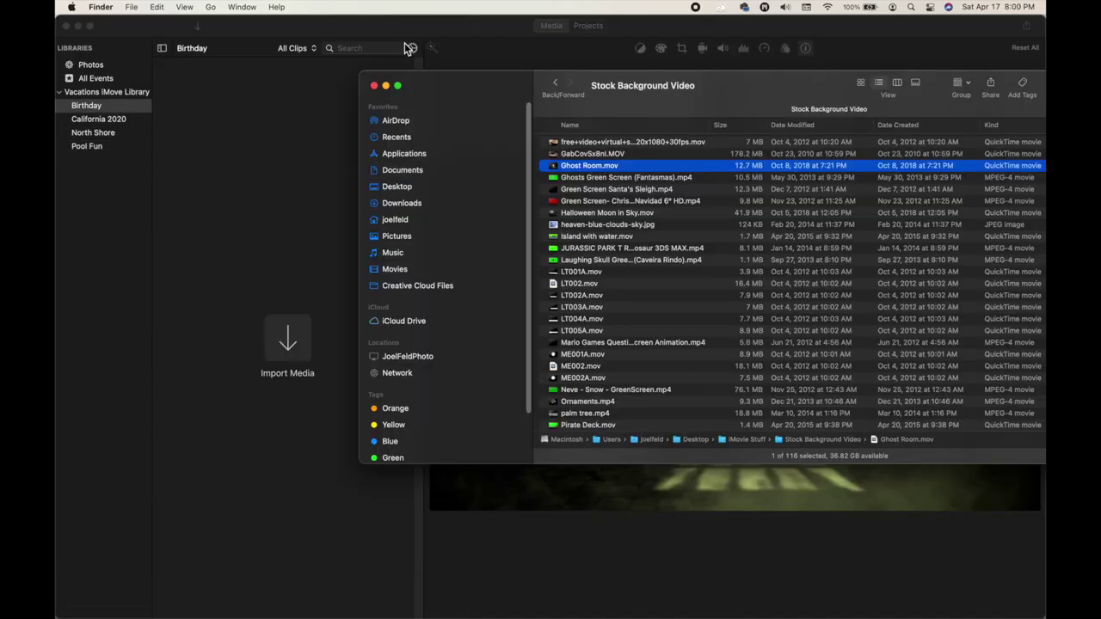
Step: Preview the JURASSIC PARK T Rex green screen video in the Stock Background Video folder and import it into the California 2020 event
scroll(608, 239, "down", 5)
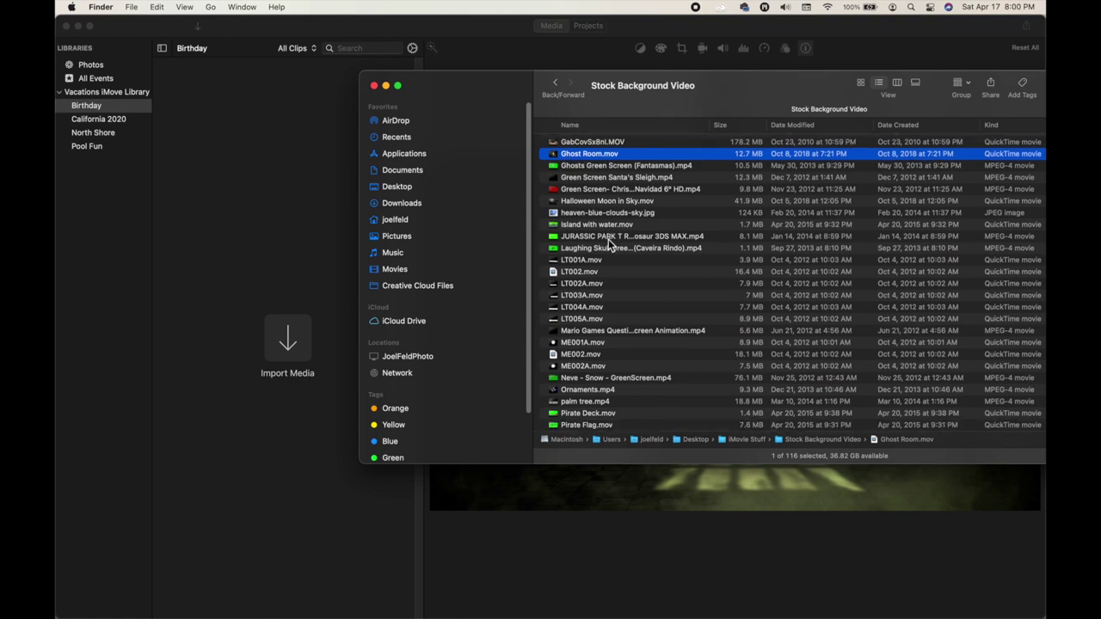
left_click_drag(528, 89, 487, 79)
scroll(608, 283, "up", 5)
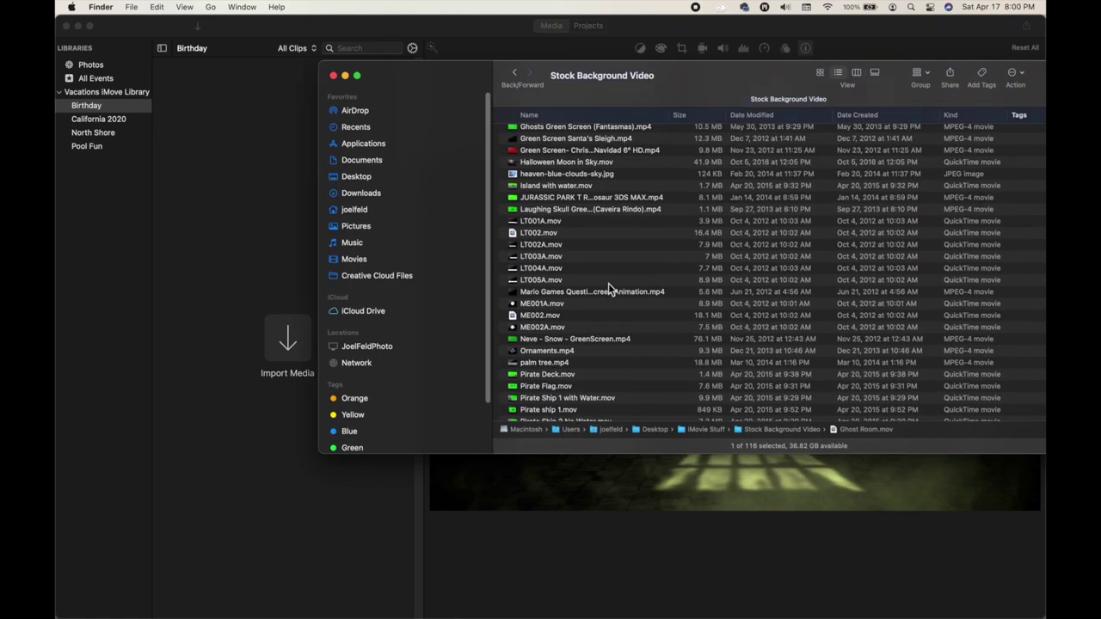
left_click(573, 192)
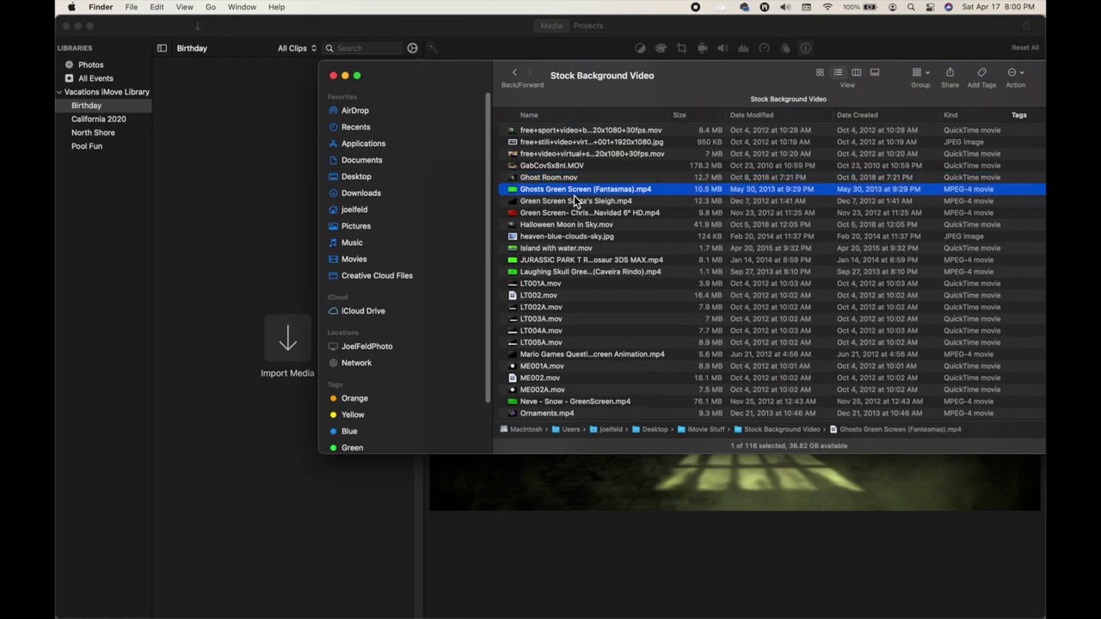
left_click(572, 250)
left_click(578, 261)
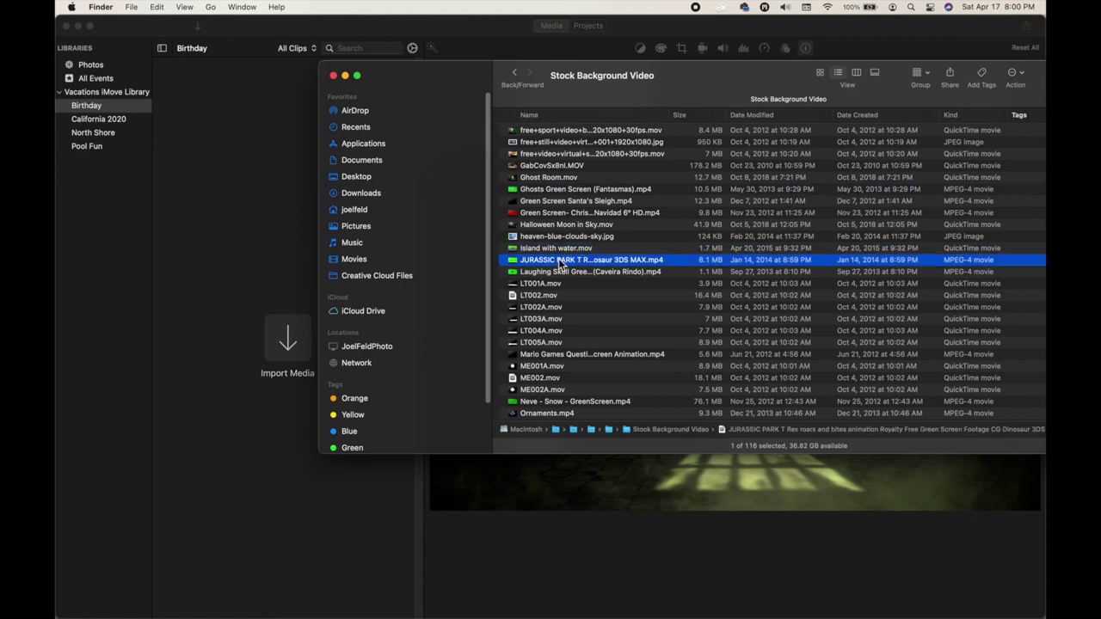
key("space")
key("space")
left_click_drag(513, 261, 124, 120)
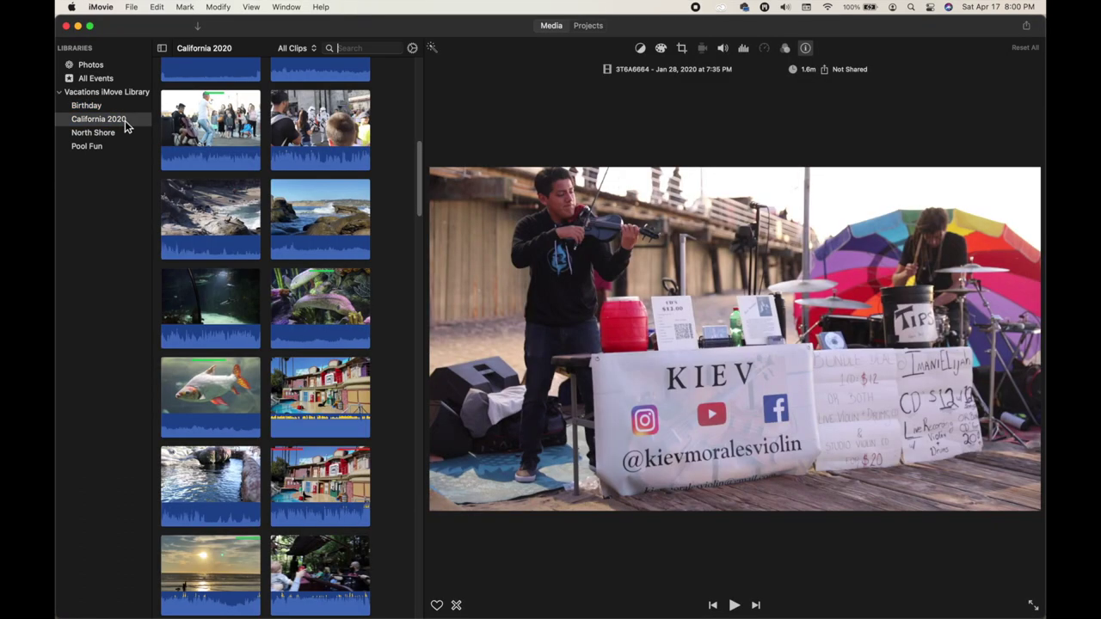
Step: Search the California 2020 event for dino and clear the search
scroll(310, 272, "down", 10)
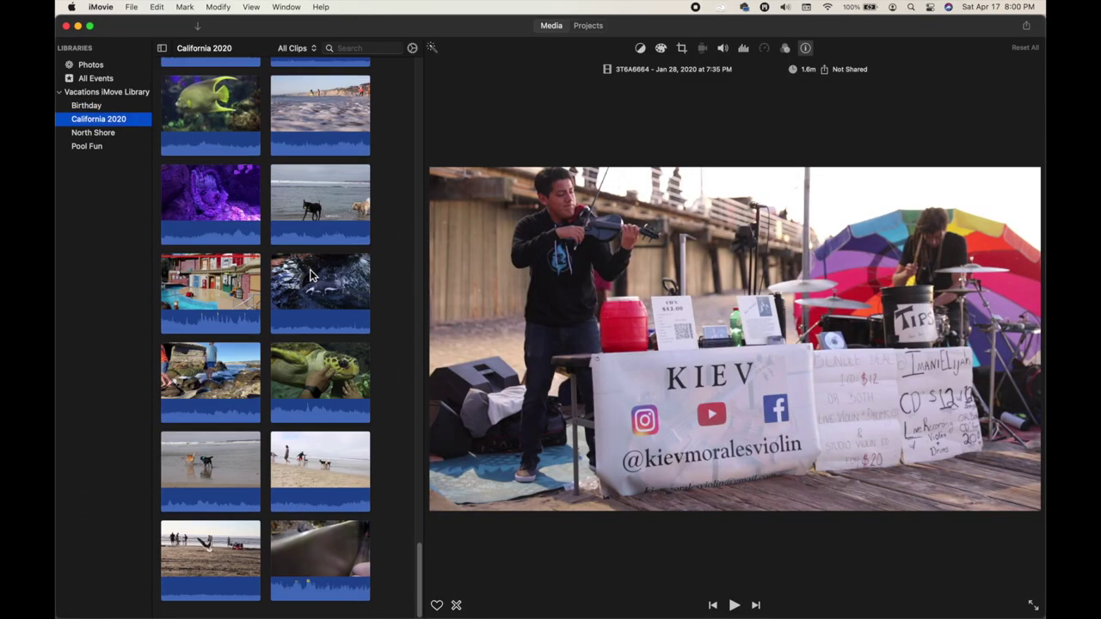
scroll(327, 287, "up", 15)
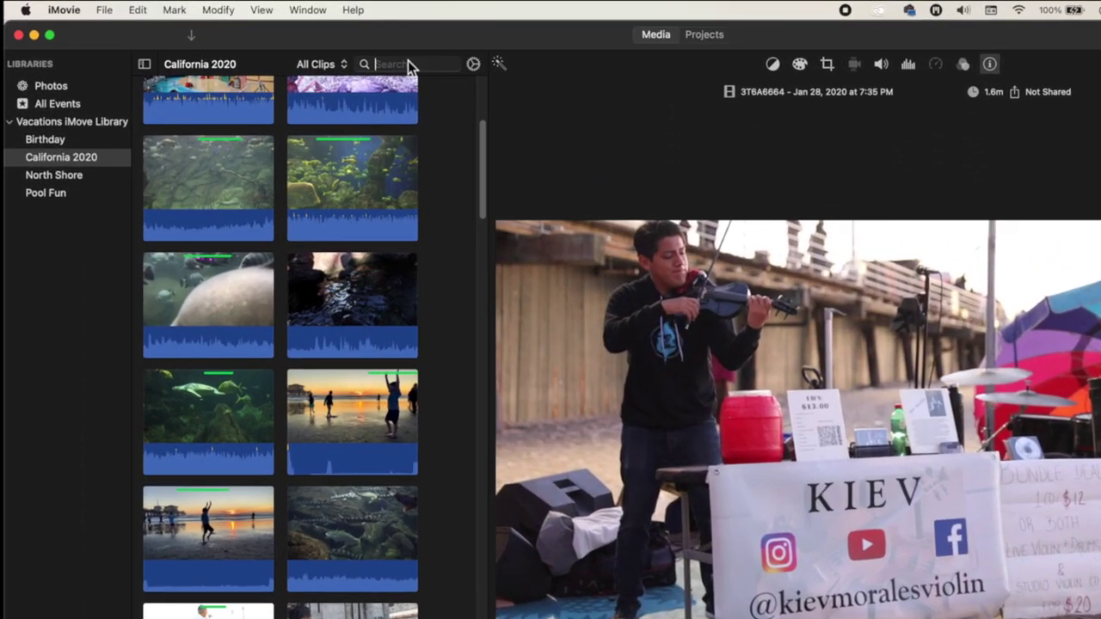
left_click(374, 47)
type("dino")
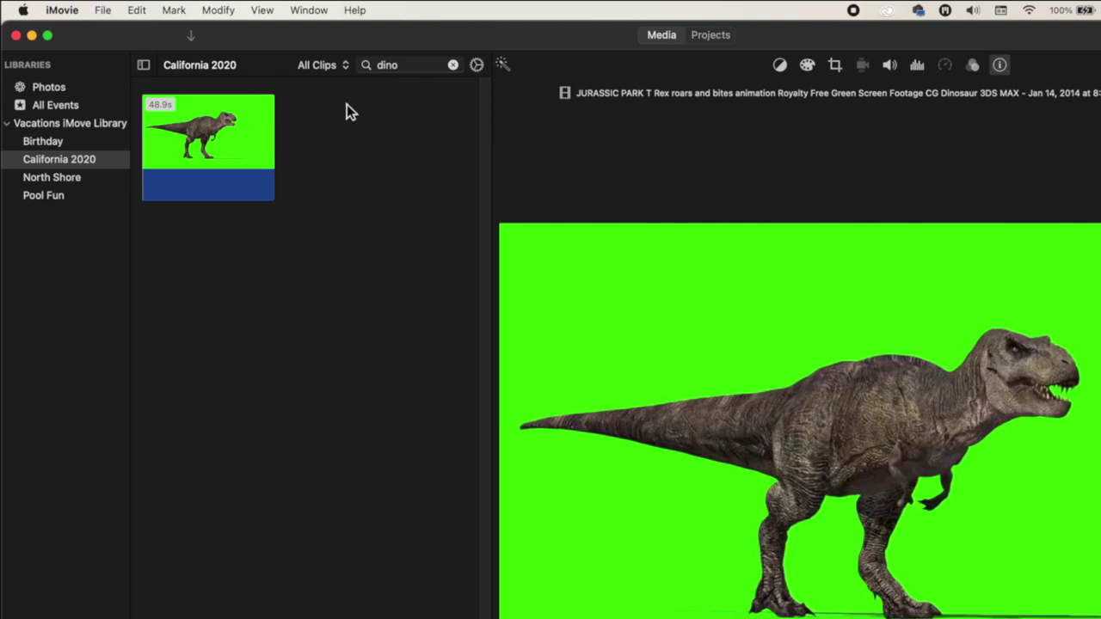
left_click(454, 66)
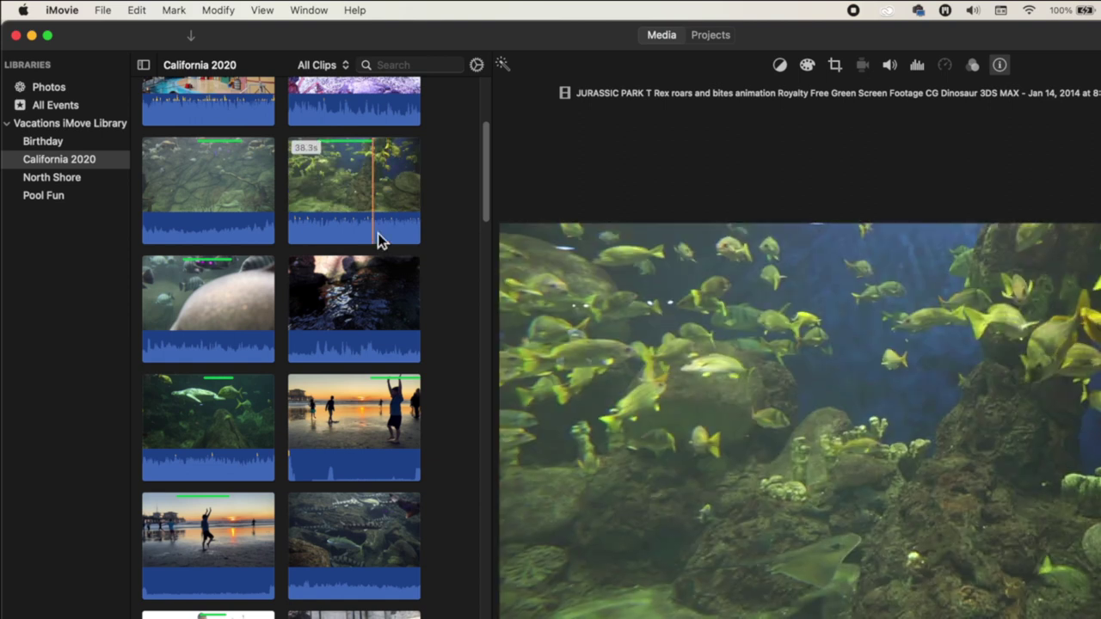
Step: Reopen the California 2020 event and mark the whole 48.9s purple octopus clip as rejected
scroll(404, 180, "up", 5)
left_click(87, 142)
left_click(84, 166)
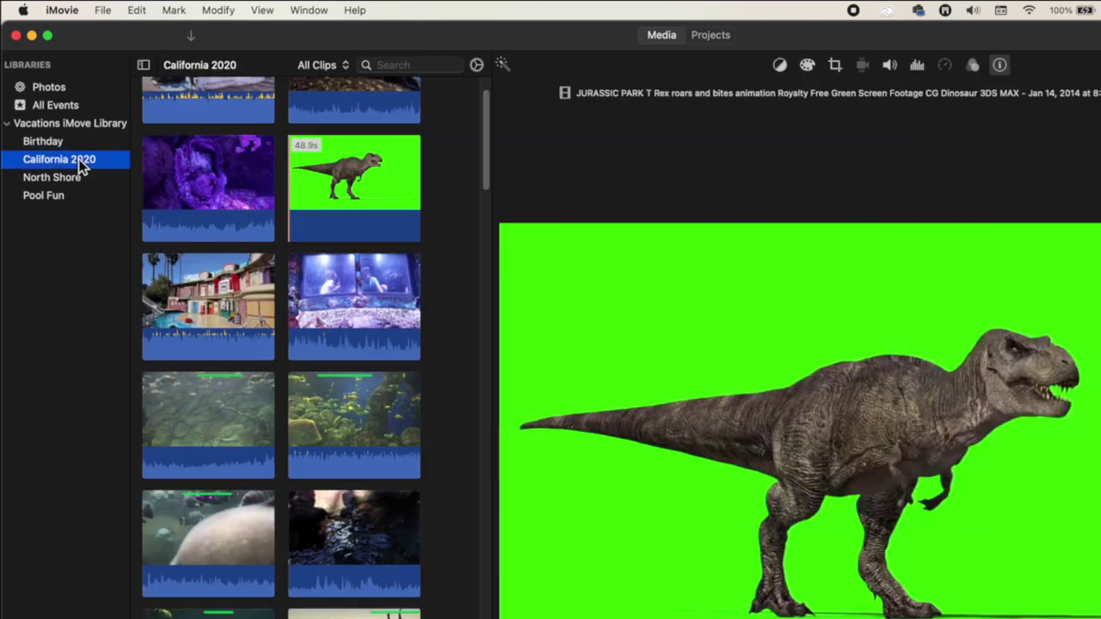
left_click(217, 188)
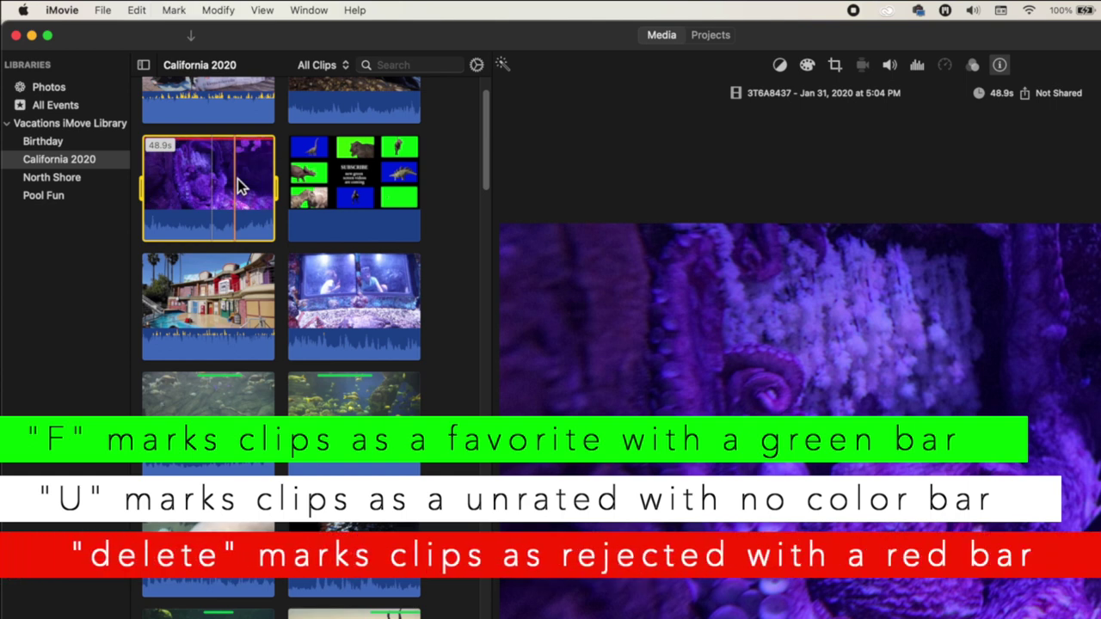
key("Delete")
Step: Delete the JURASSIC PARK T Rex clip from the iMovie library
left_click(364, 215)
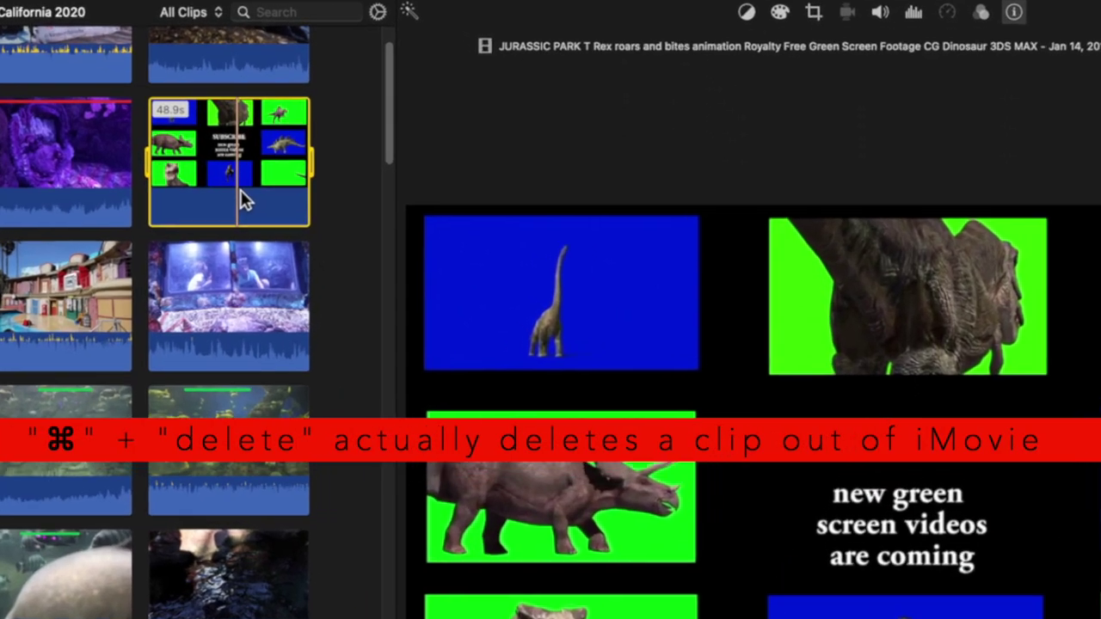
key("super+BackSpace")
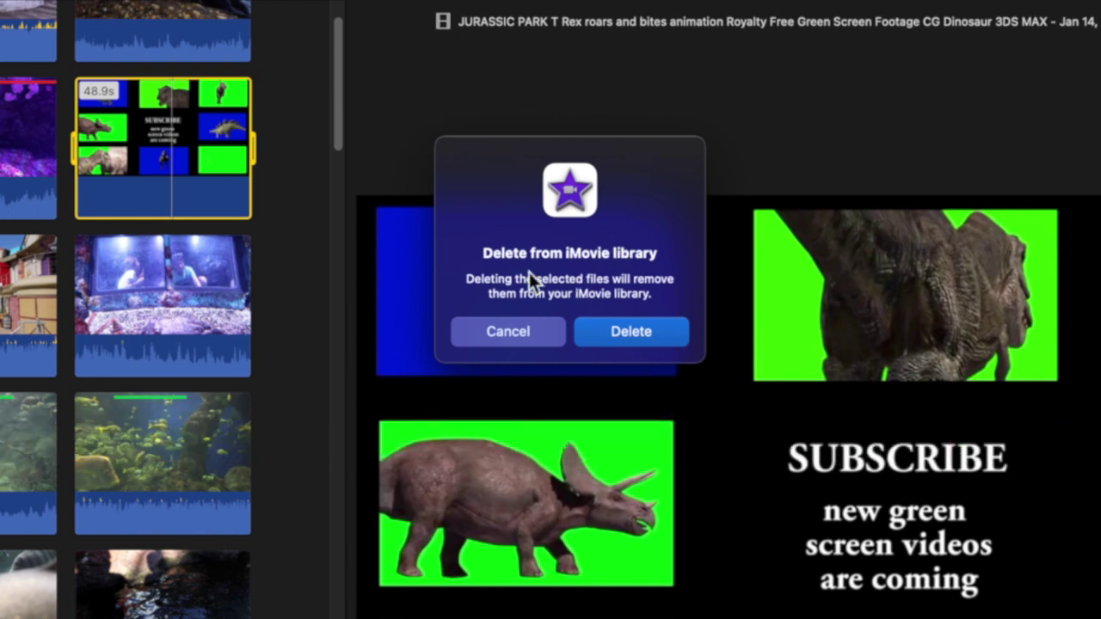
left_click(631, 332)
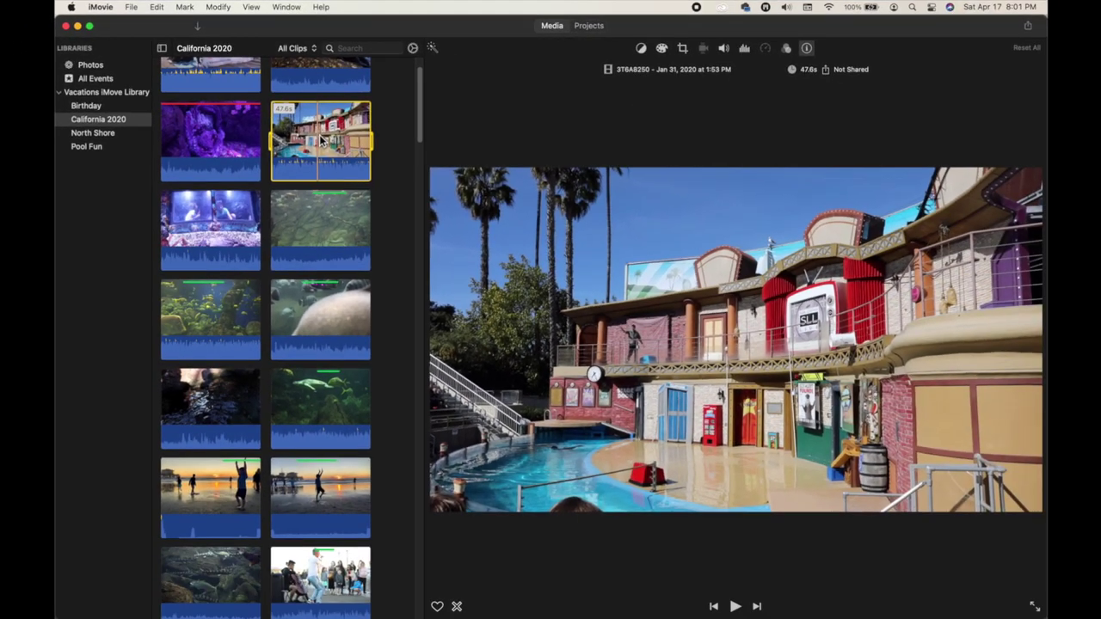
Step: Open the Trash in Finder, select the JURASSIC PARK T Rex video and empty the Trash
left_click(1009, 602)
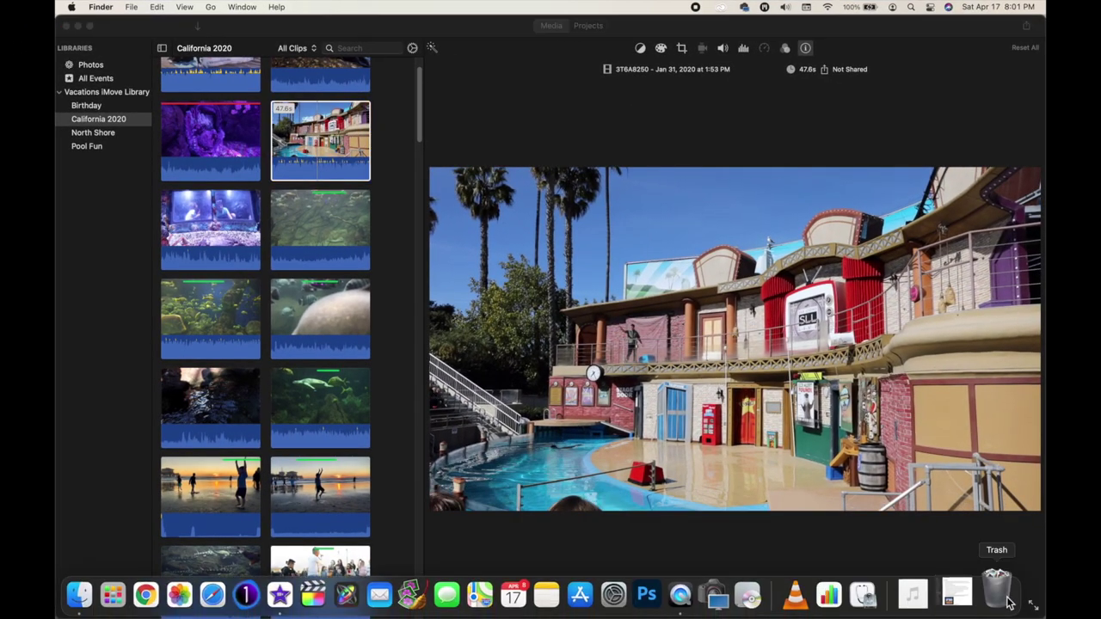
left_click(651, 216)
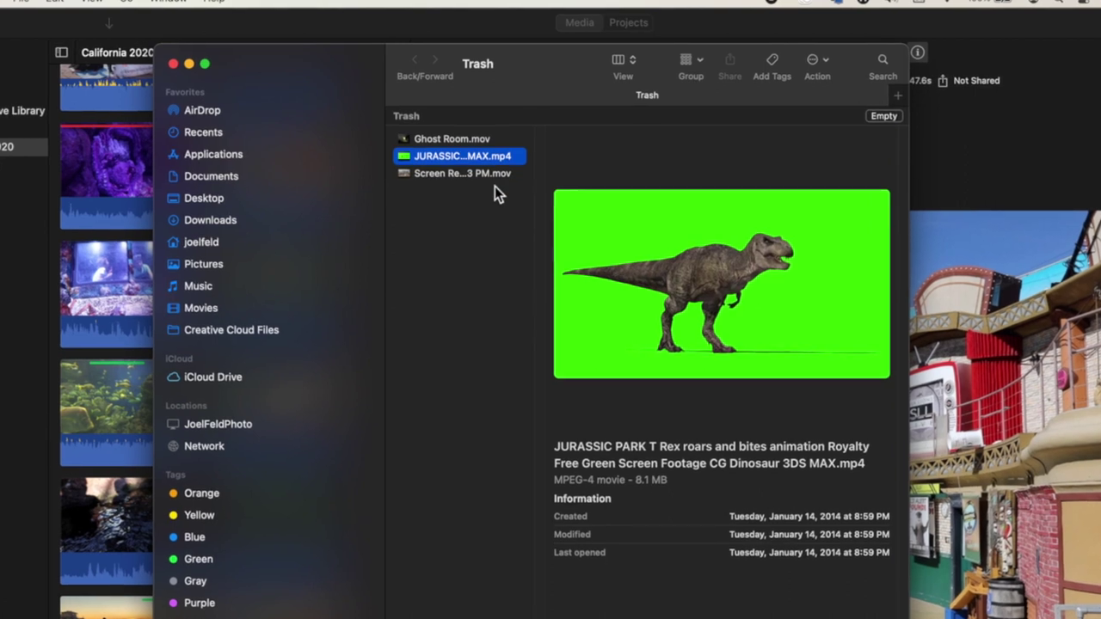
left_click(886, 117)
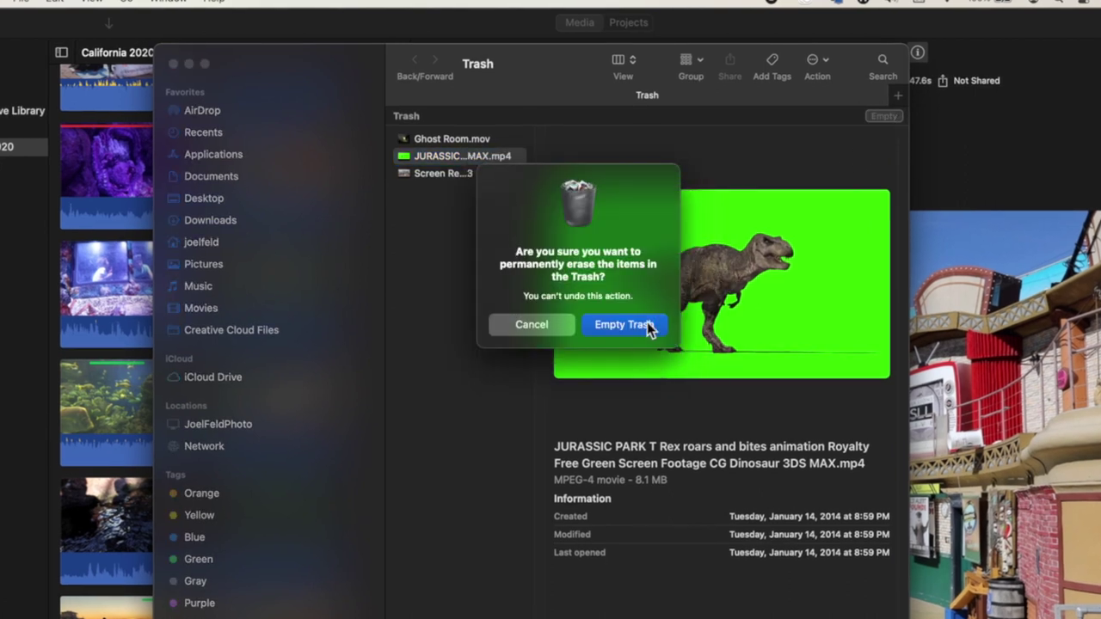